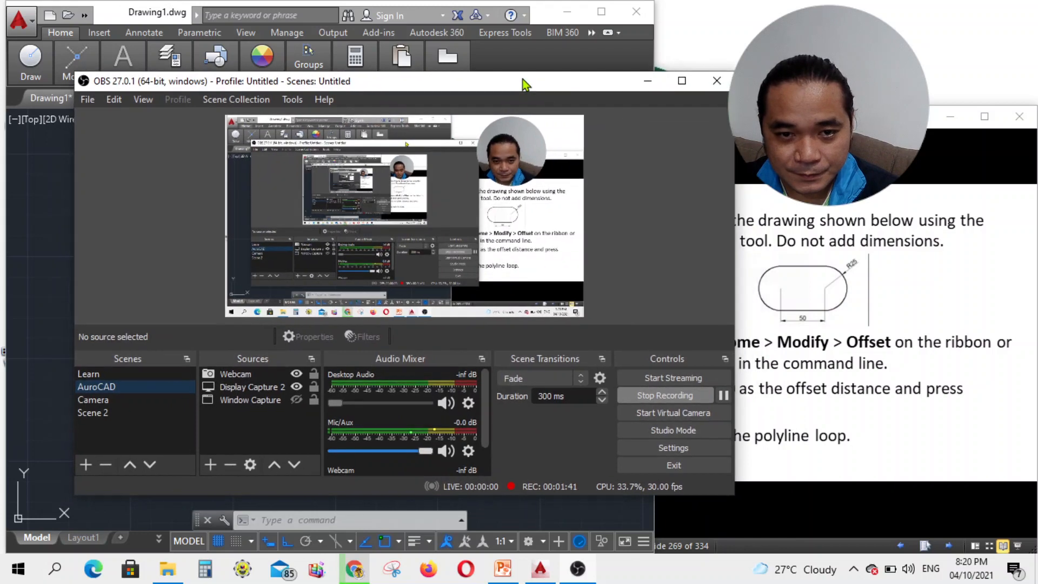
click(651, 80)
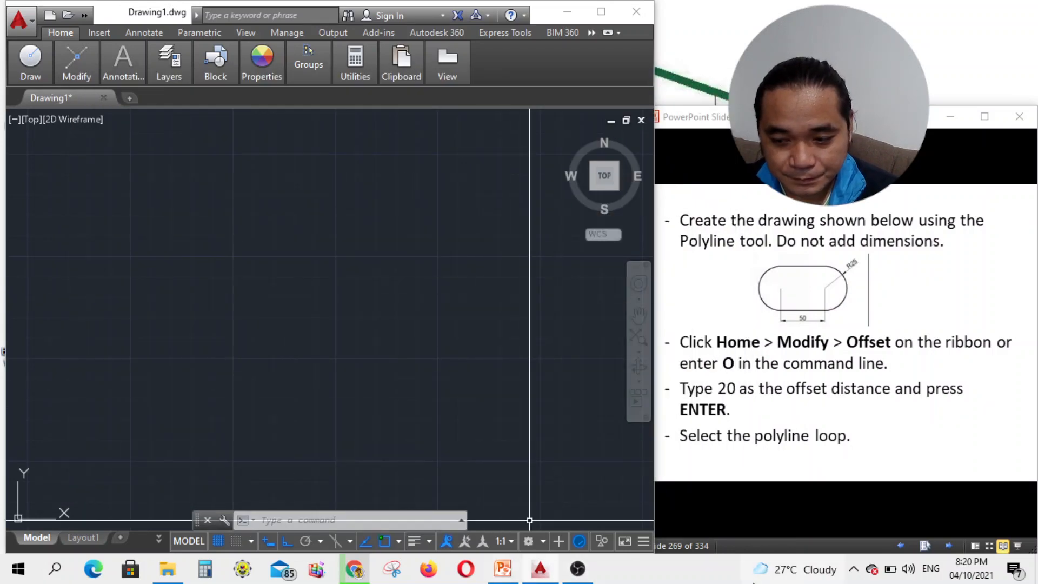
click(579, 578)
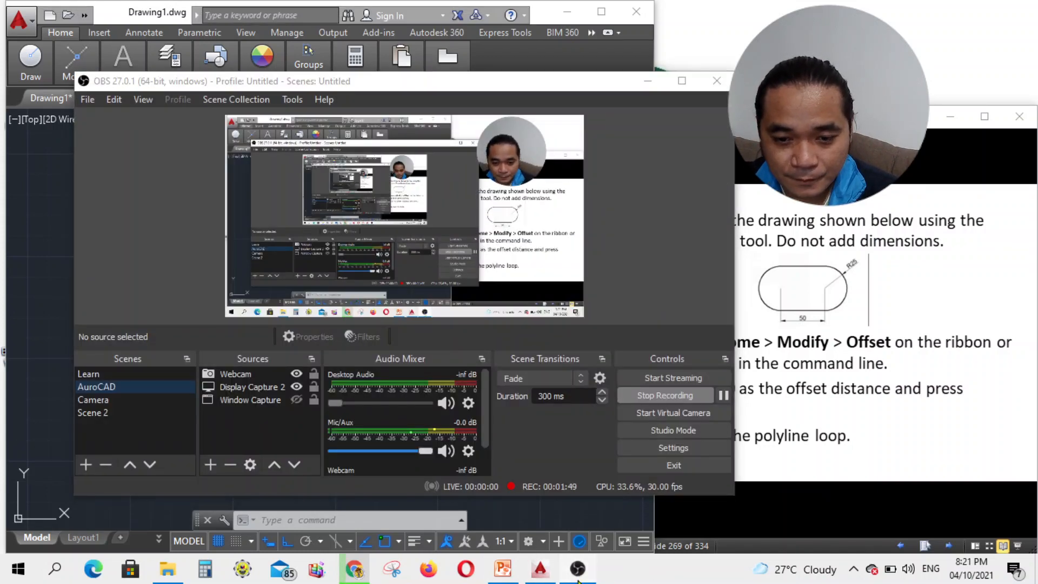
click(578, 580)
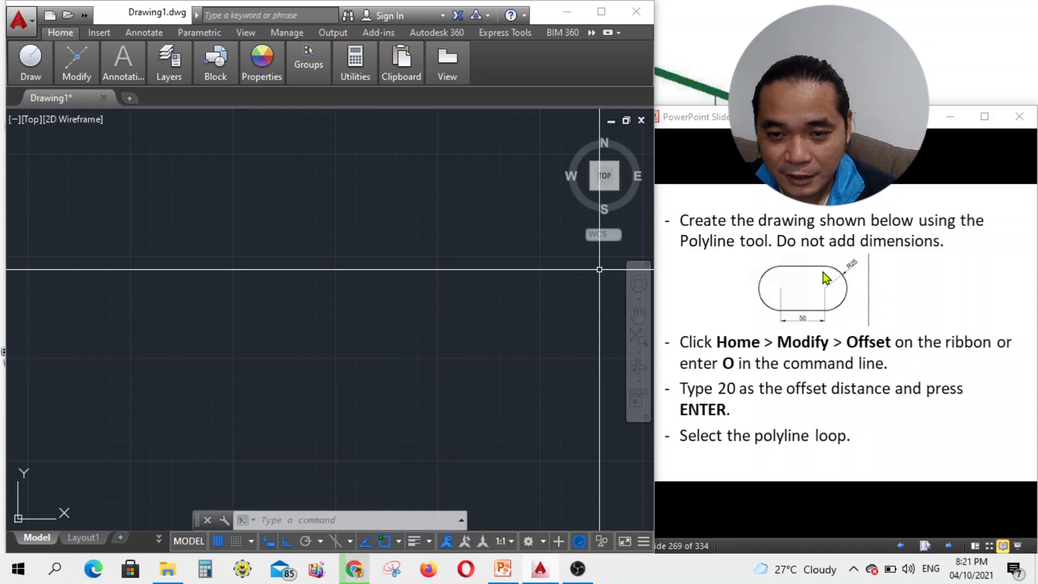
- Draw a 50-unit horizontal polyline segment to the right from a start point in the empty drawing
mouse_move(38, 80)
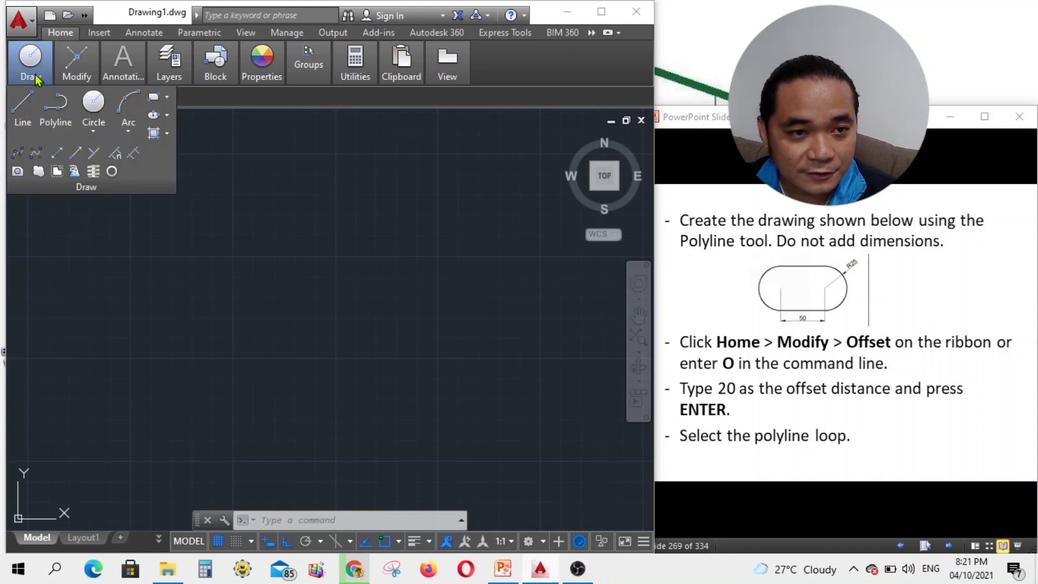
click(64, 122)
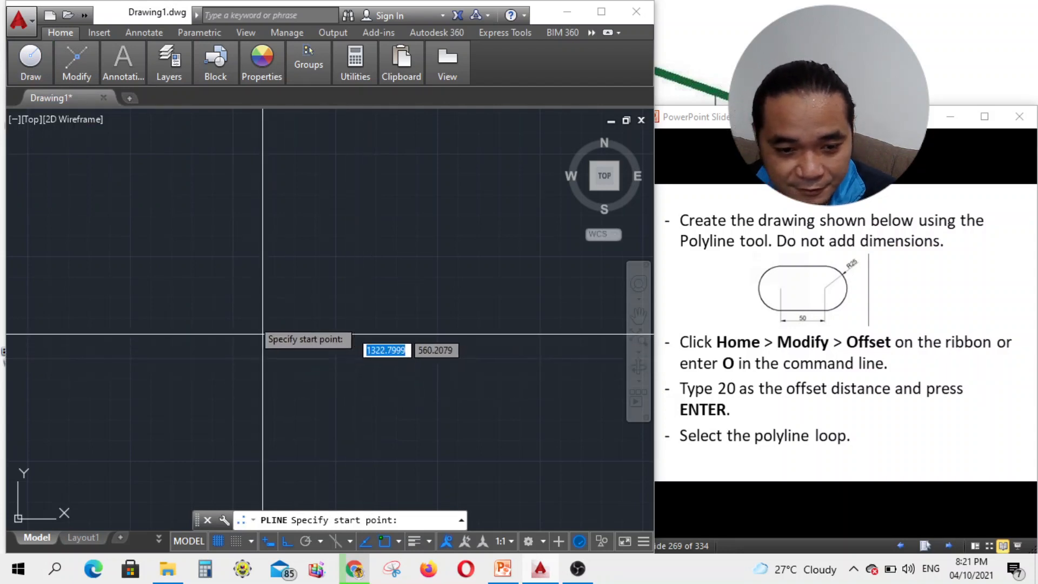
click(237, 247)
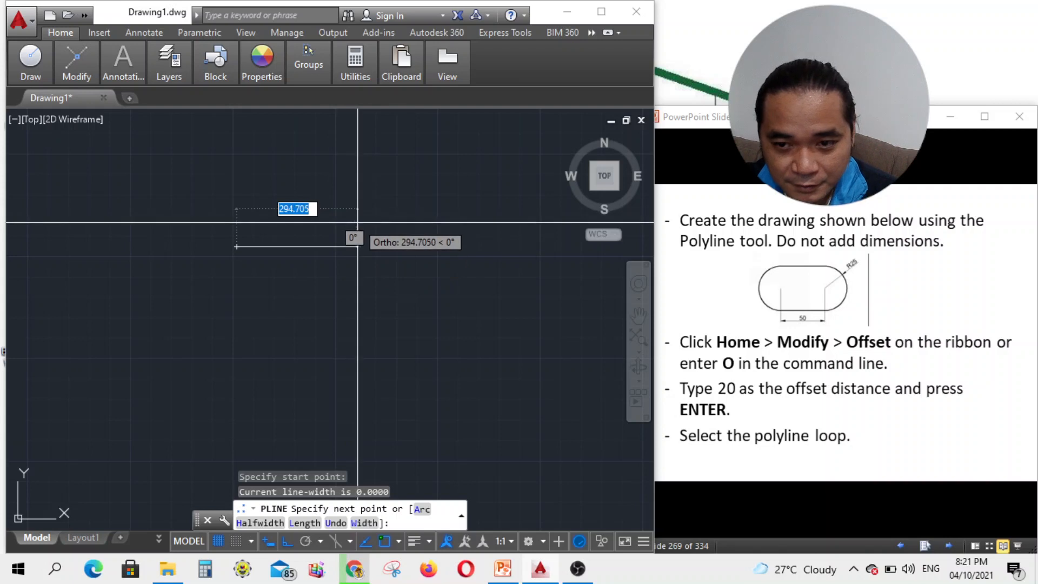
text(50)
key(Return)
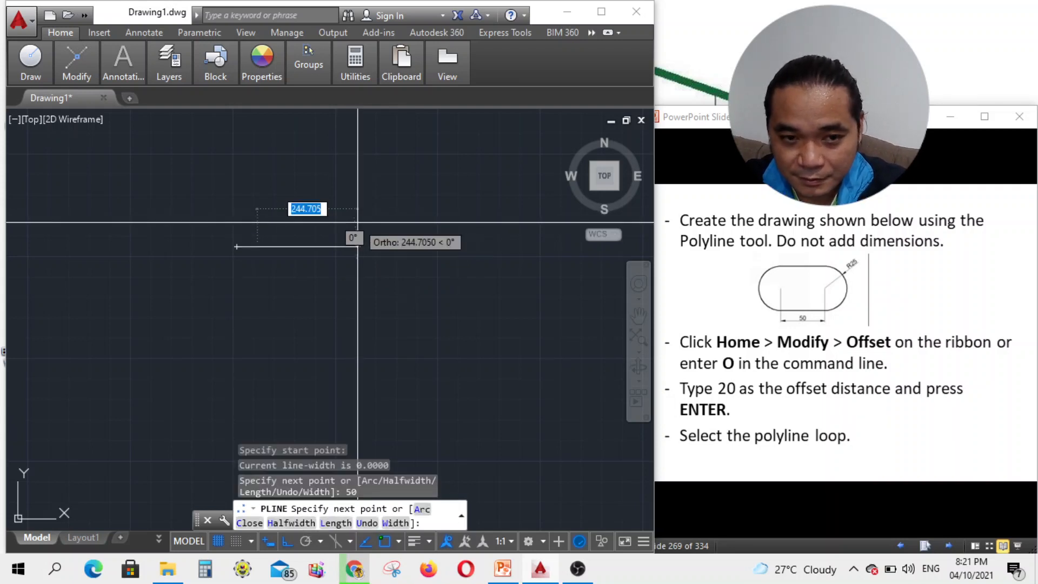
- Continue the polyline with an arc of radius 25, ending 50 units directly above the segment's right end
scroll(214, 242, up, 4)
scroll(285, 290, up, 4)
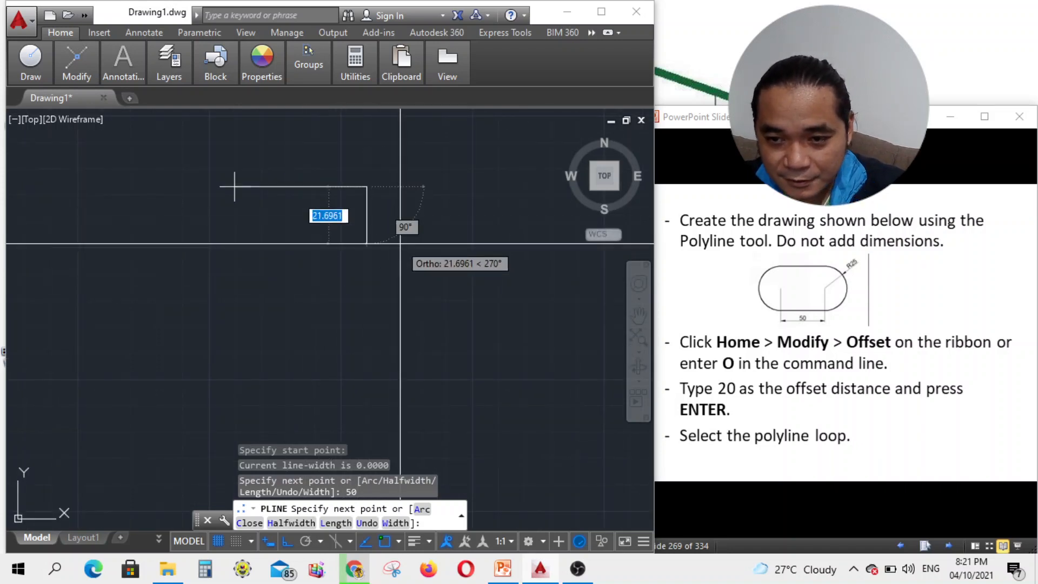
click(423, 510)
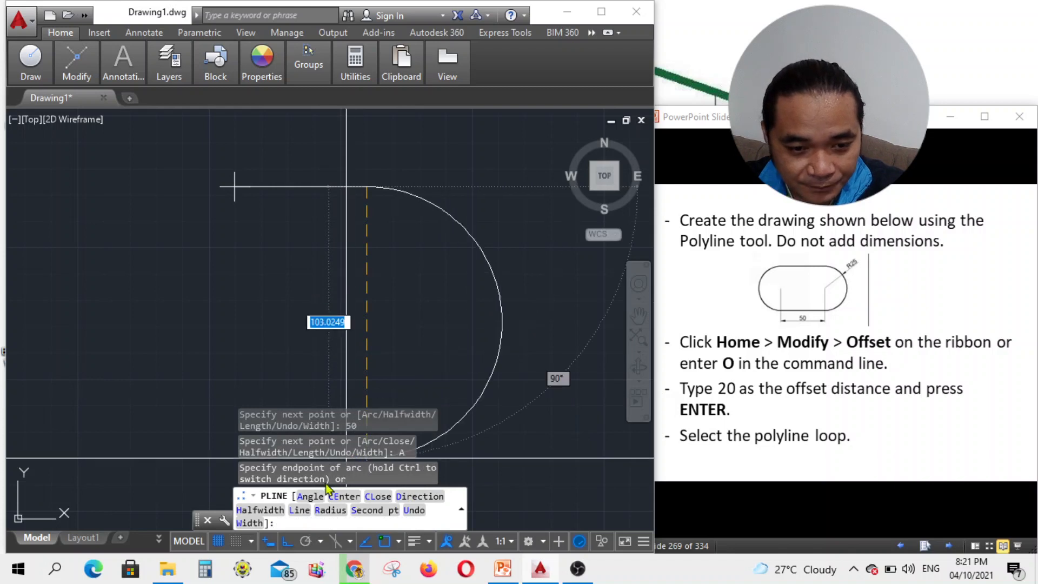
click(328, 511)
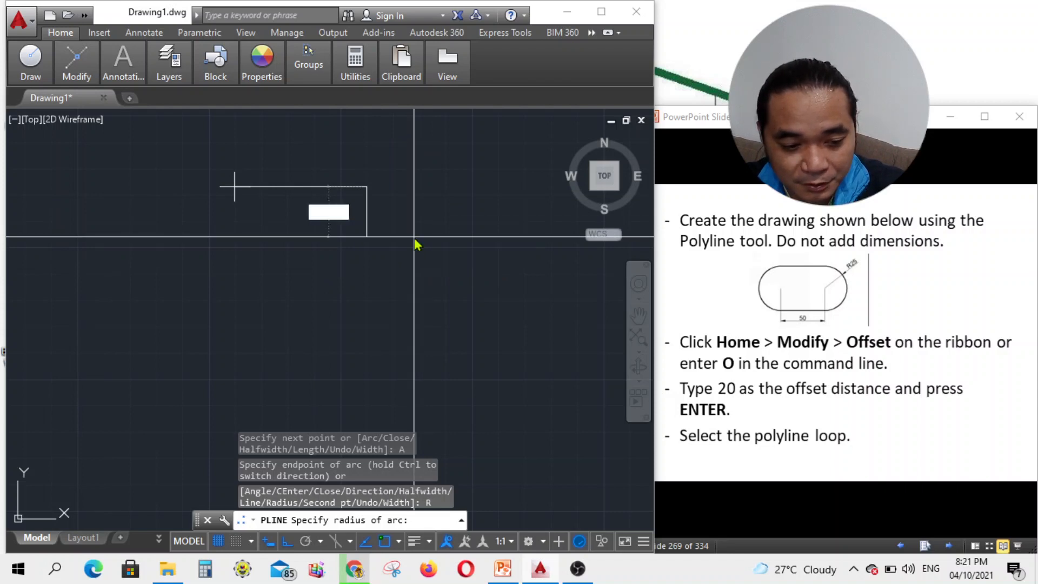
text(25)
key(Return)
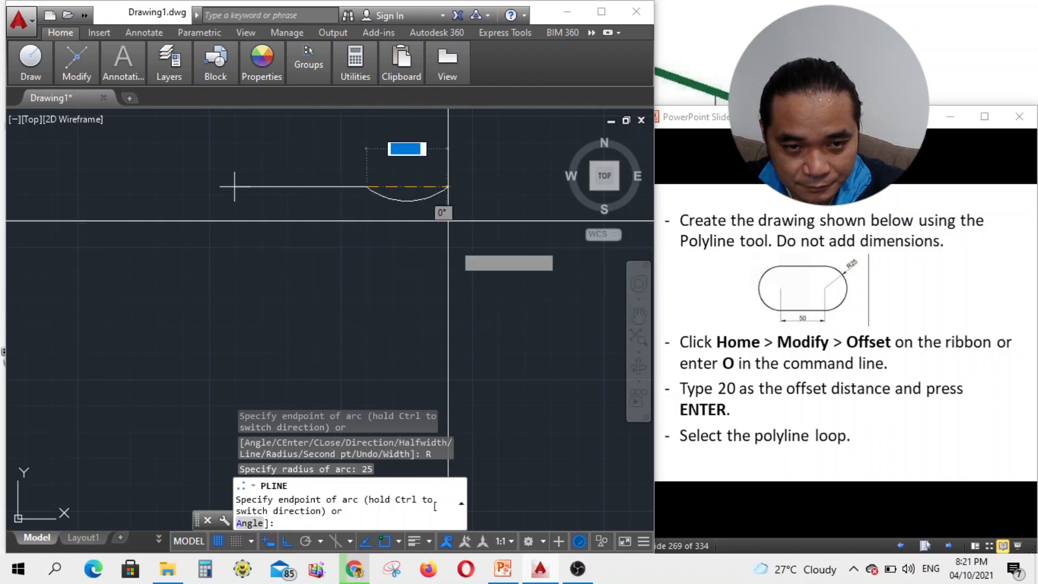
scroll(368, 142, up, 6)
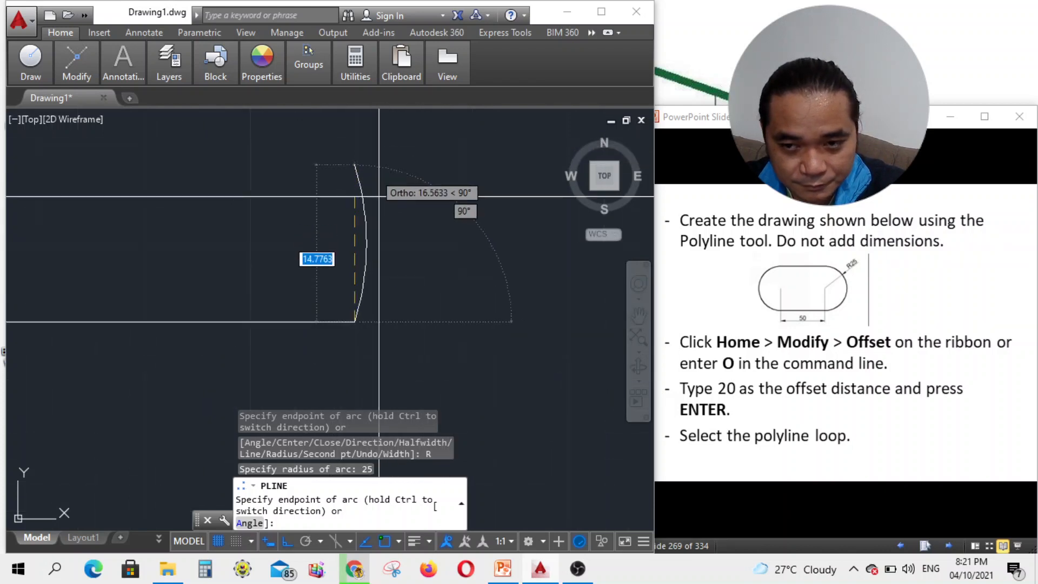
scroll(455, 229, down, 2)
scroll(417, 219, up, 2)
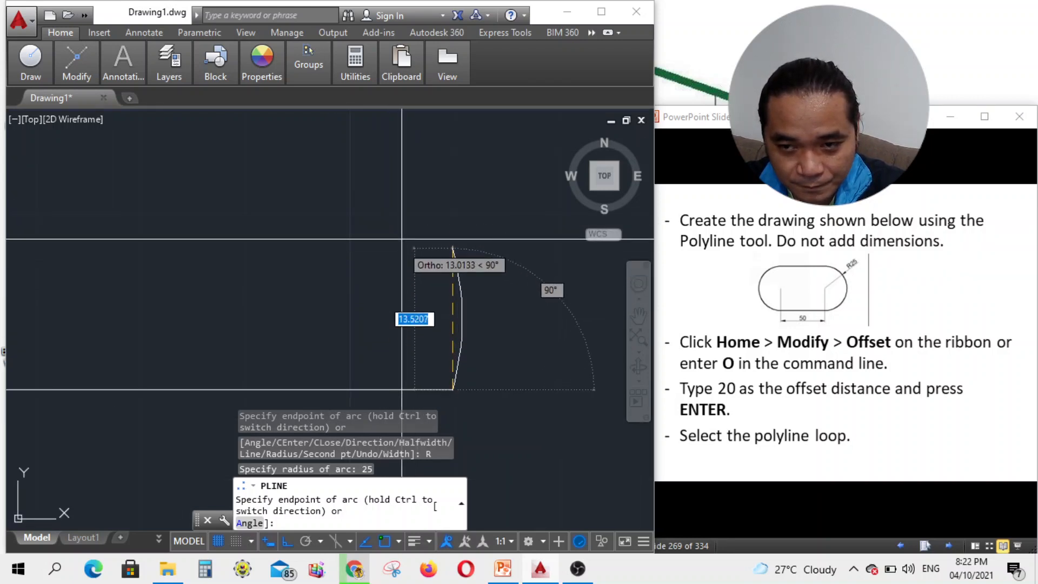
scroll(454, 245, down, 2)
scroll(387, 283, up, 4)
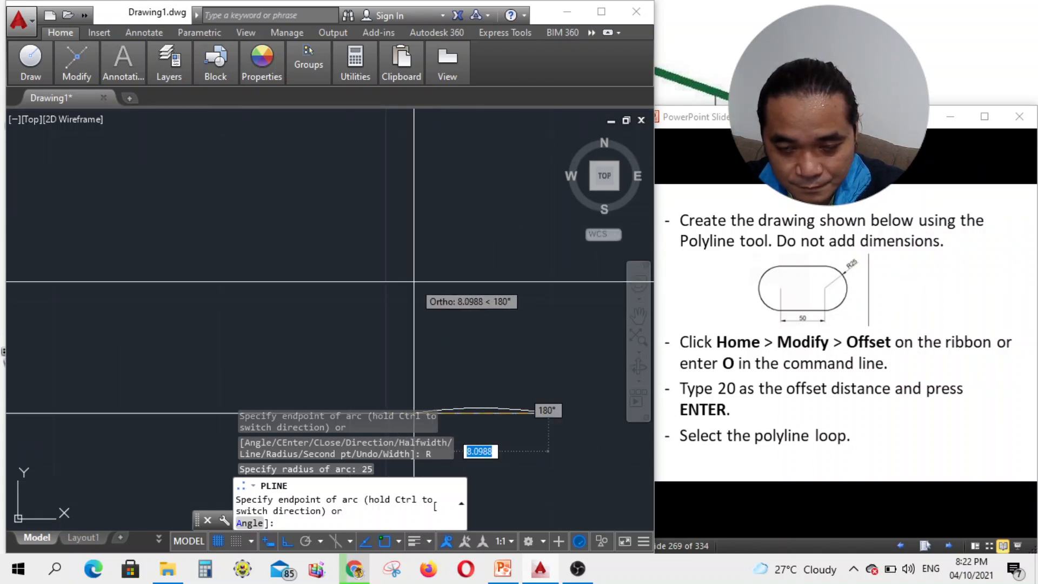
scroll(414, 282, down, 4)
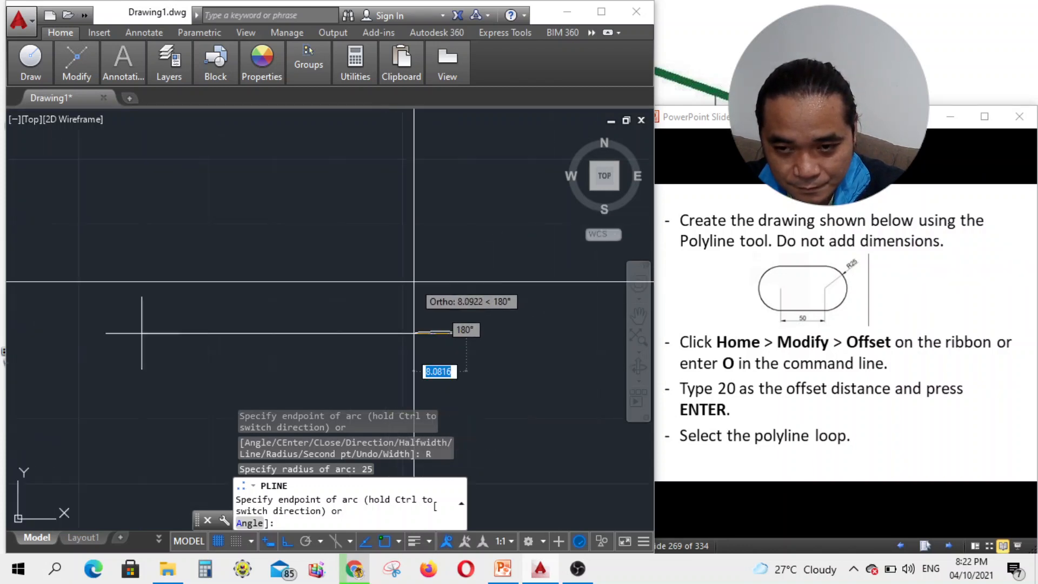
scroll(410, 310, up, 6)
scroll(454, 254, down, 3)
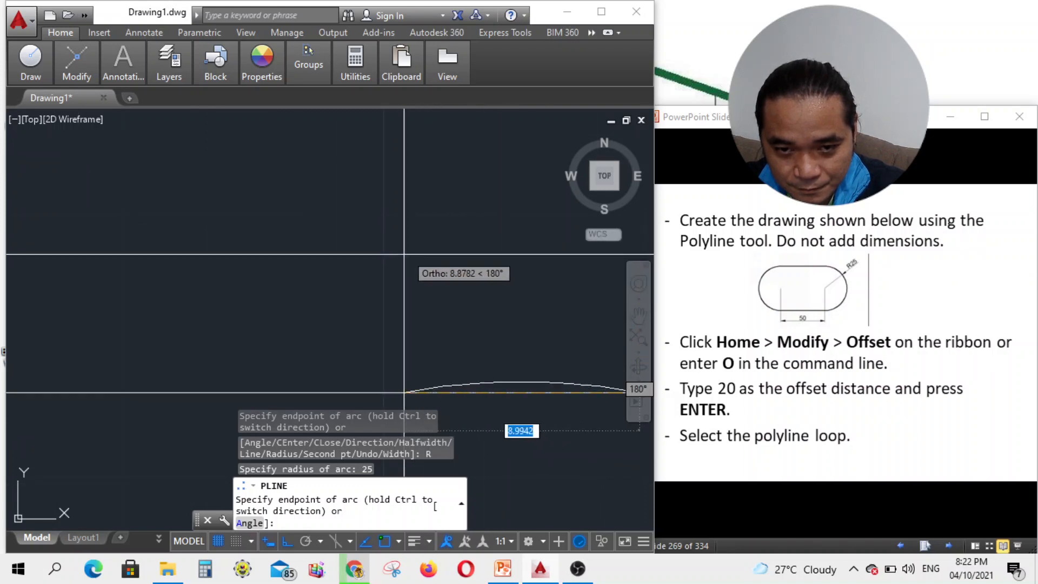
scroll(449, 227, up, 4)
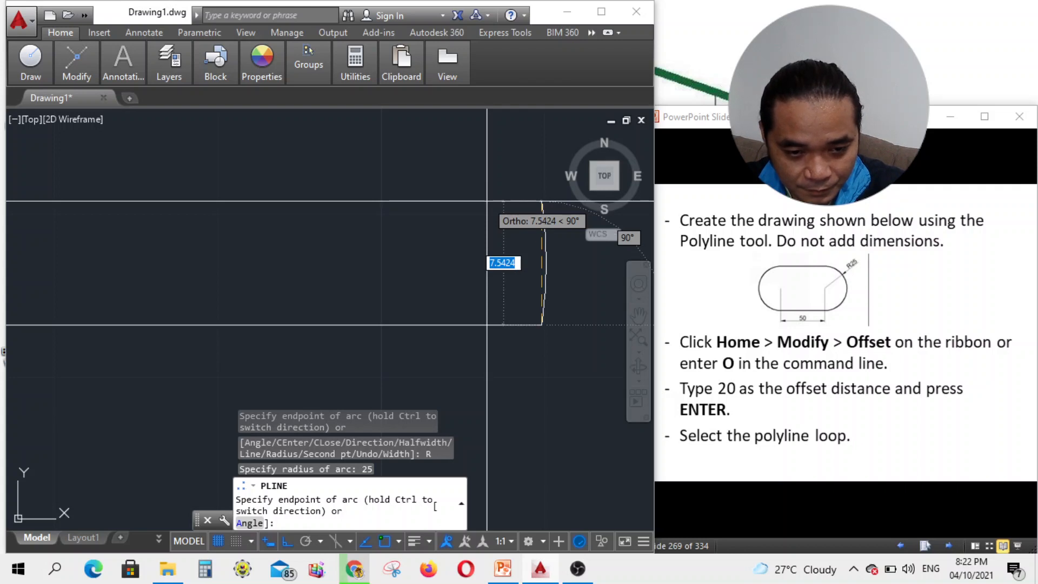
scroll(487, 262, down, 3)
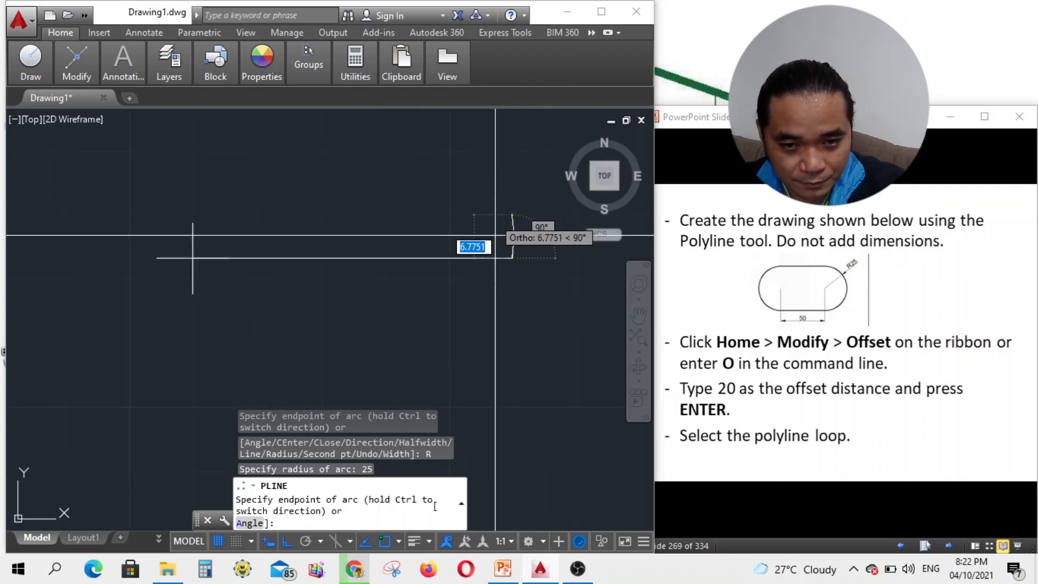
key(F8)
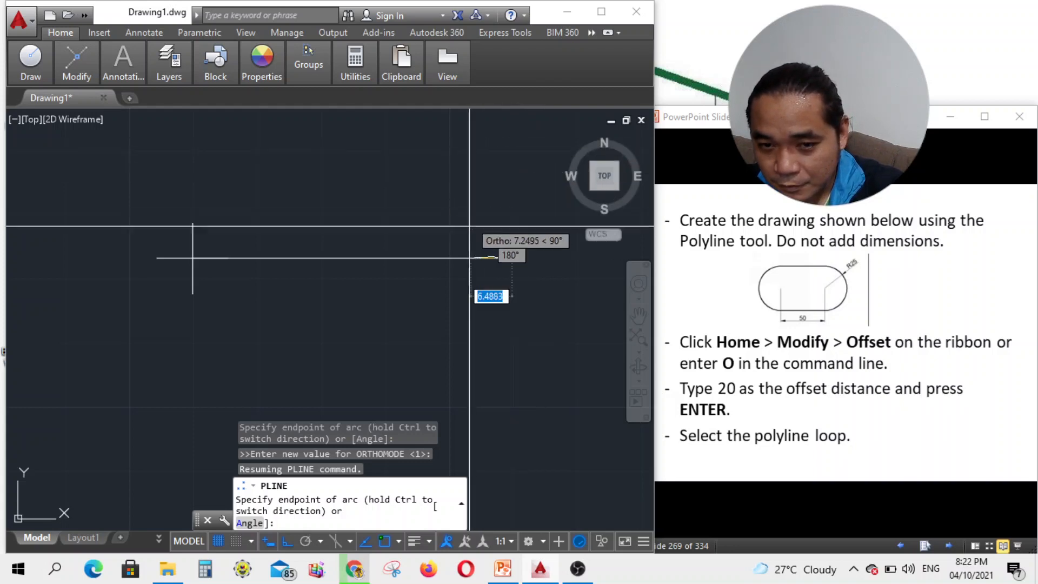
scroll(445, 279, down, 3)
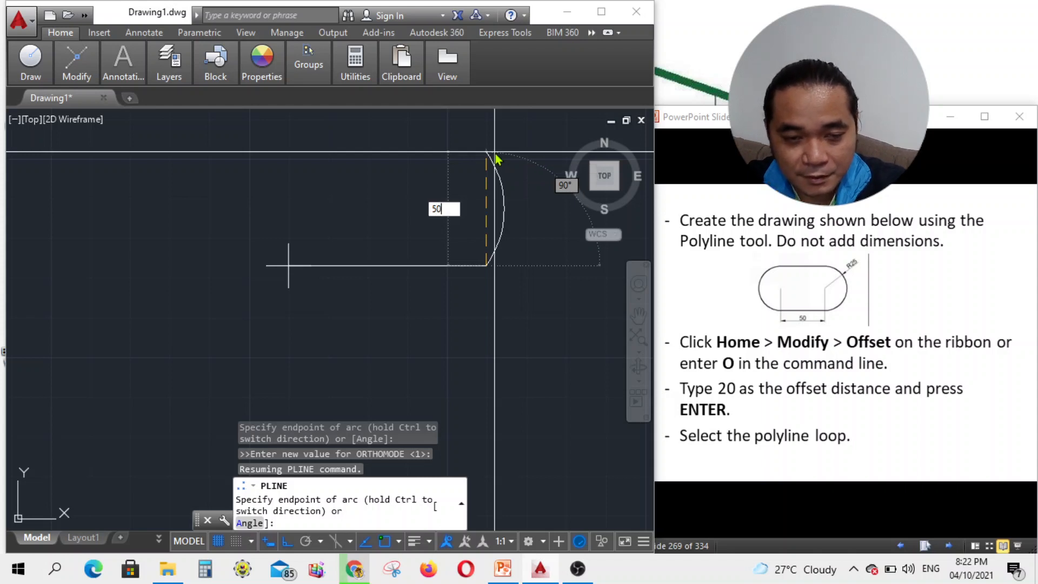
key(Return)
- Try to extend the polyline 50 units to the left from the arc's upper end while in arc mode, and end the command
scroll(487, 211, down, 2)
scroll(433, 276, up, 2)
scroll(349, 230, down, 2)
scroll(371, 225, up, 2)
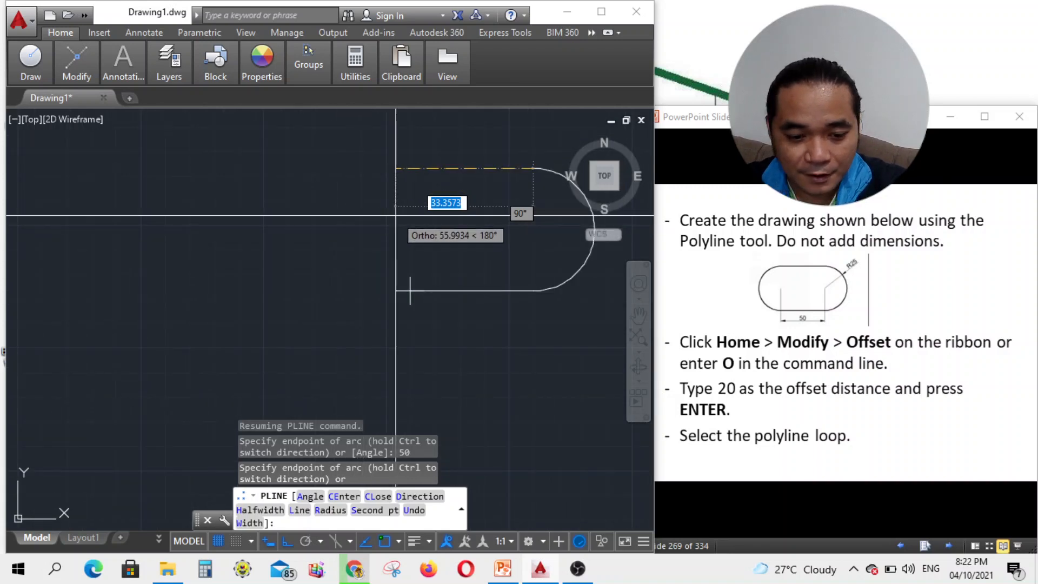
text(50)
key(Return)
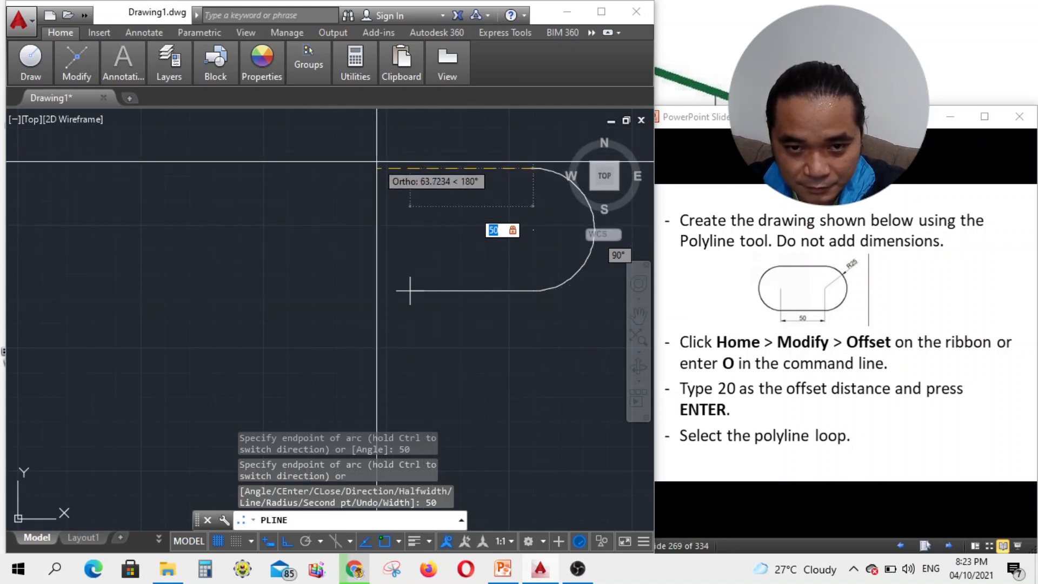
key(Escape)
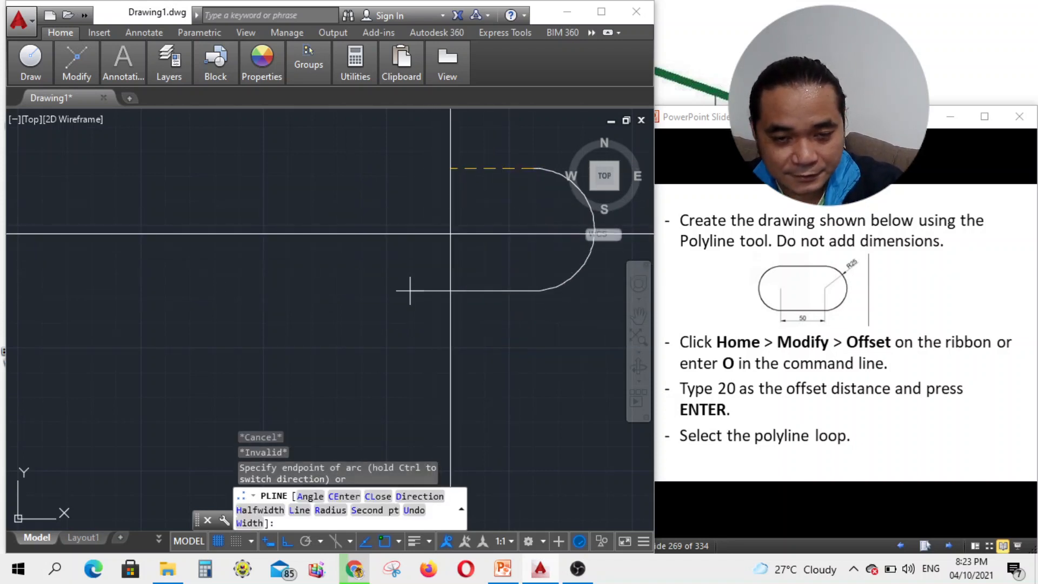
key(Escape)
key(Escape)
- Erase the unfinished polyline with its straight segment and arc
scroll(426, 307, down, 4)
scroll(427, 303, up, 4)
scroll(432, 334, down, 6)
click(499, 349)
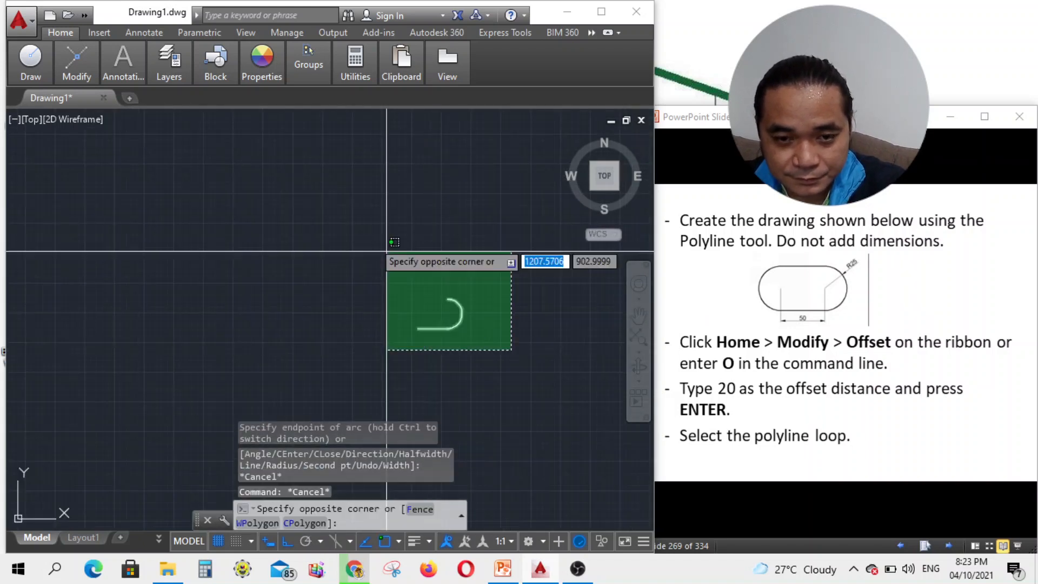
click(371, 237)
key(Delete)
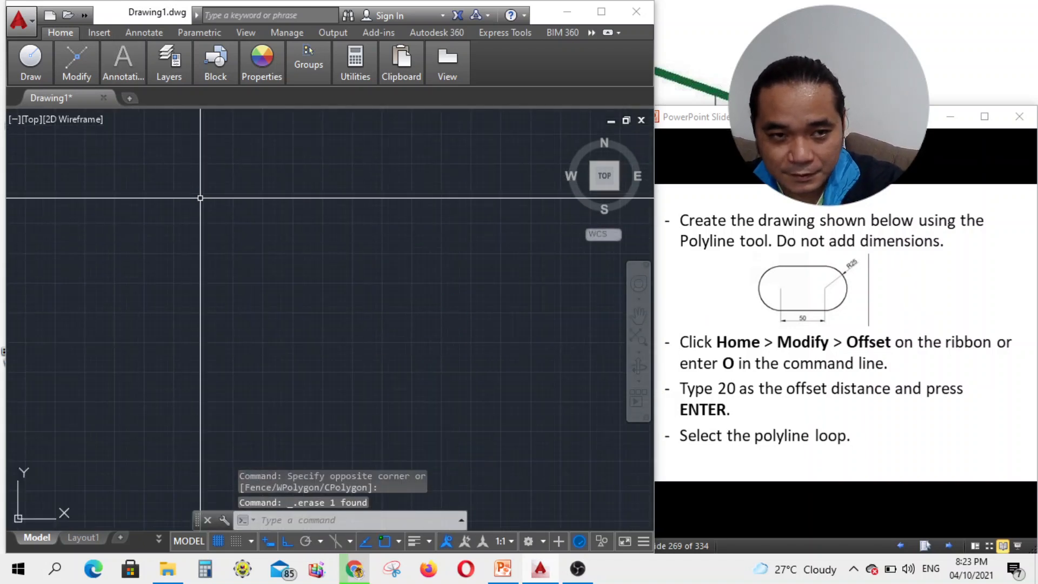
- Start a new polyline in the empty drawing with a 50-unit horizontal segment to the right
mouse_move(50, 63)
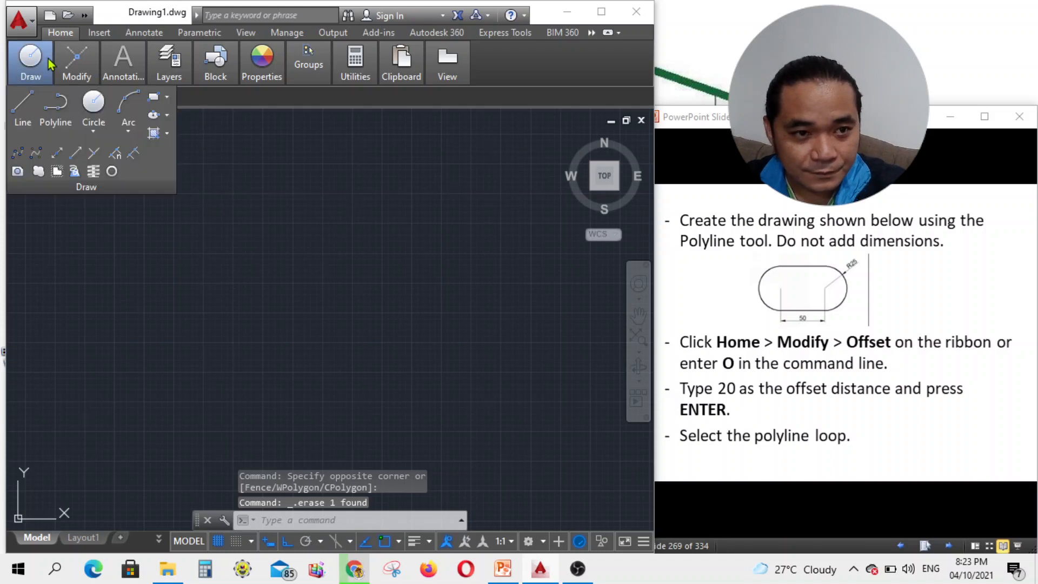
click(24, 108)
click(49, 107)
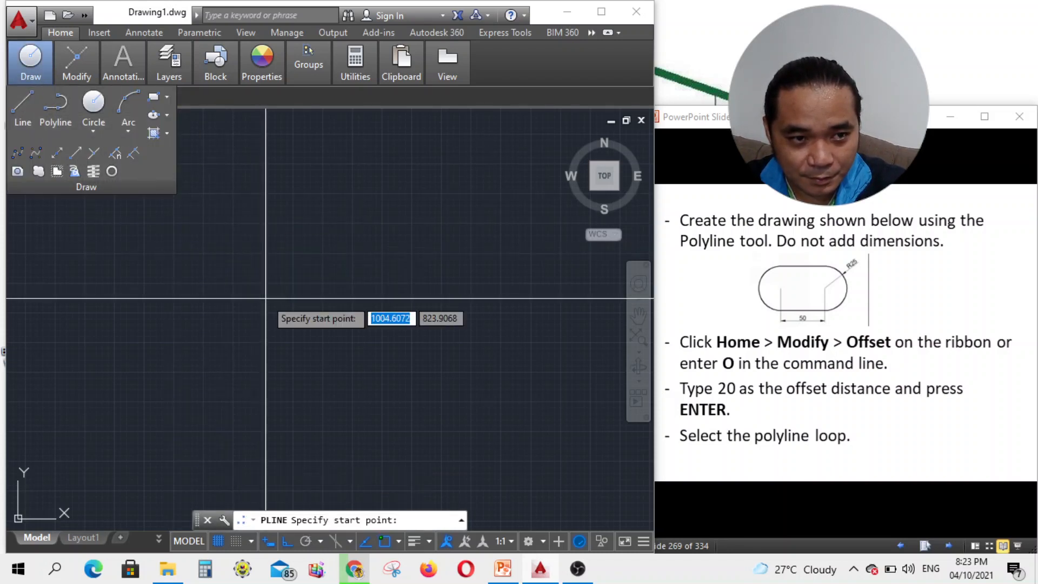
click(276, 302)
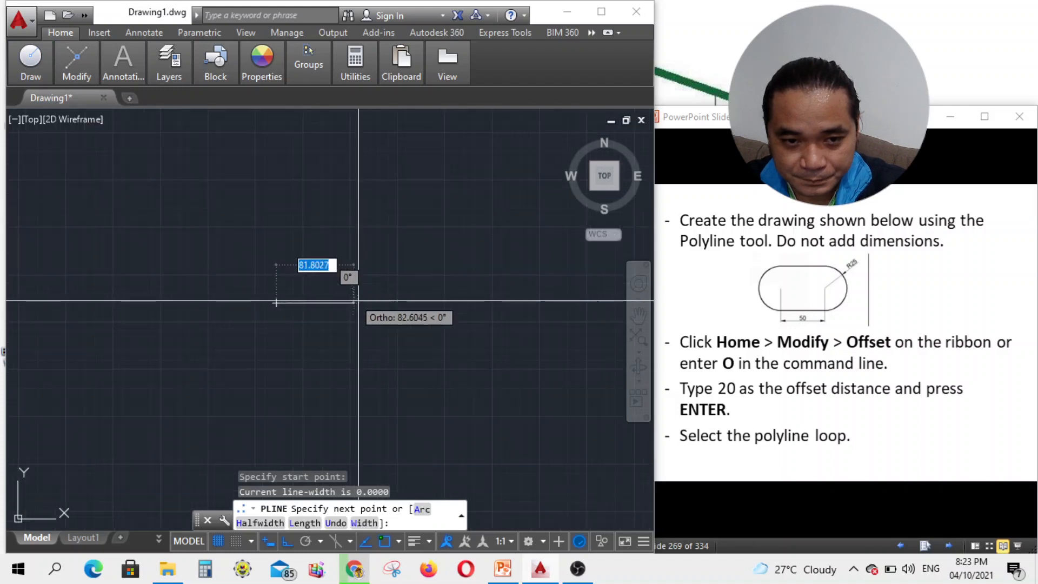
text(50)
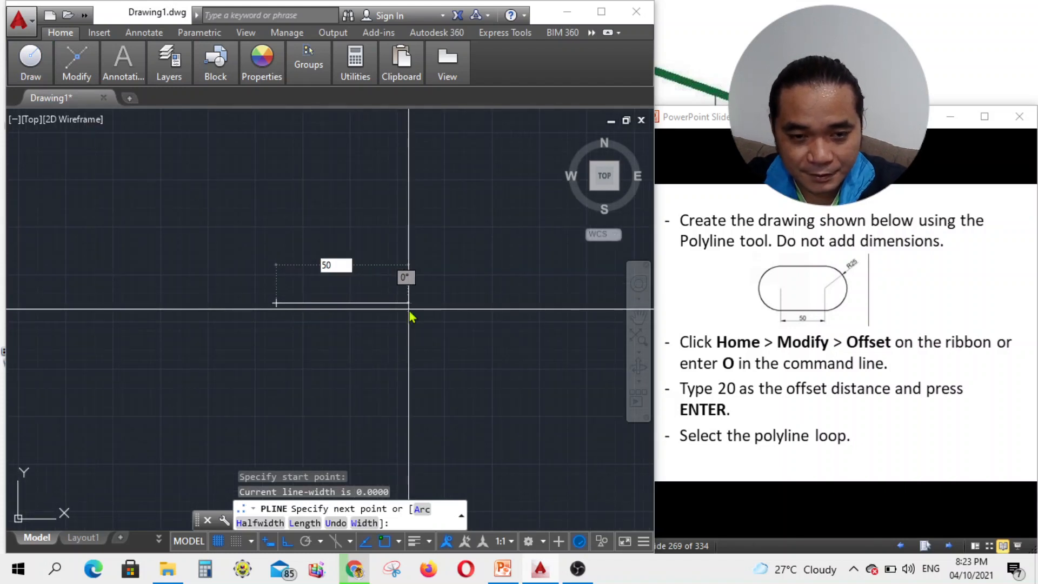
key(Return)
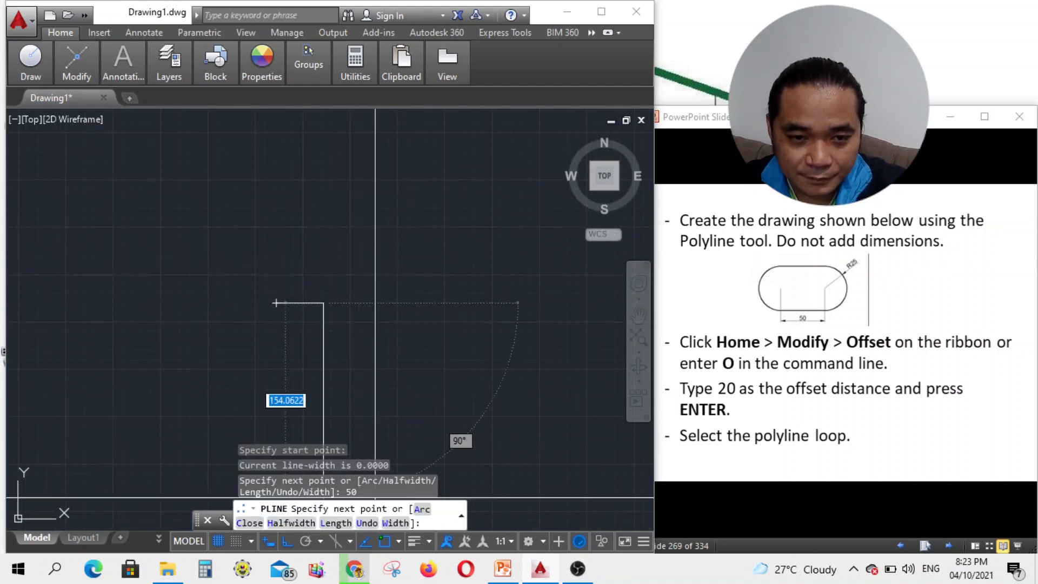
- Add a tangent arc to the polyline, ending 50 units directly above the segment's right end
click(421, 509)
scroll(291, 270, up, 3)
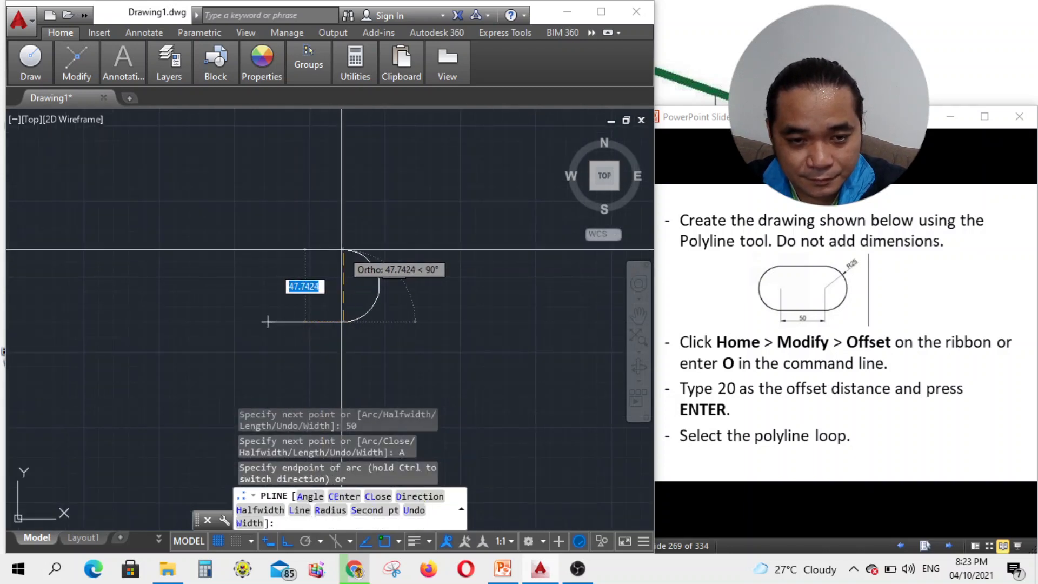
scroll(341, 250, up, 2)
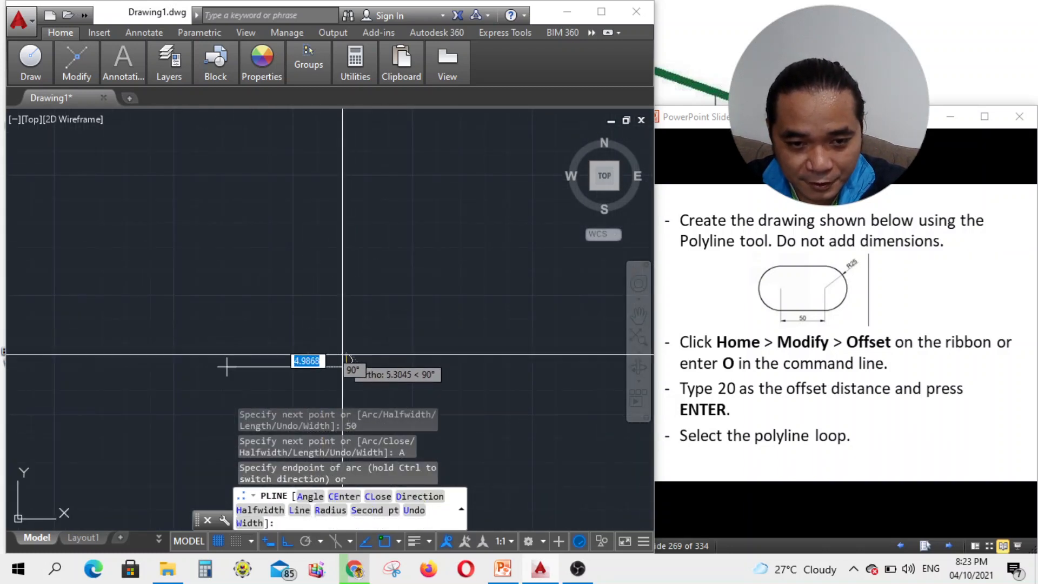
scroll(342, 355, up, 2)
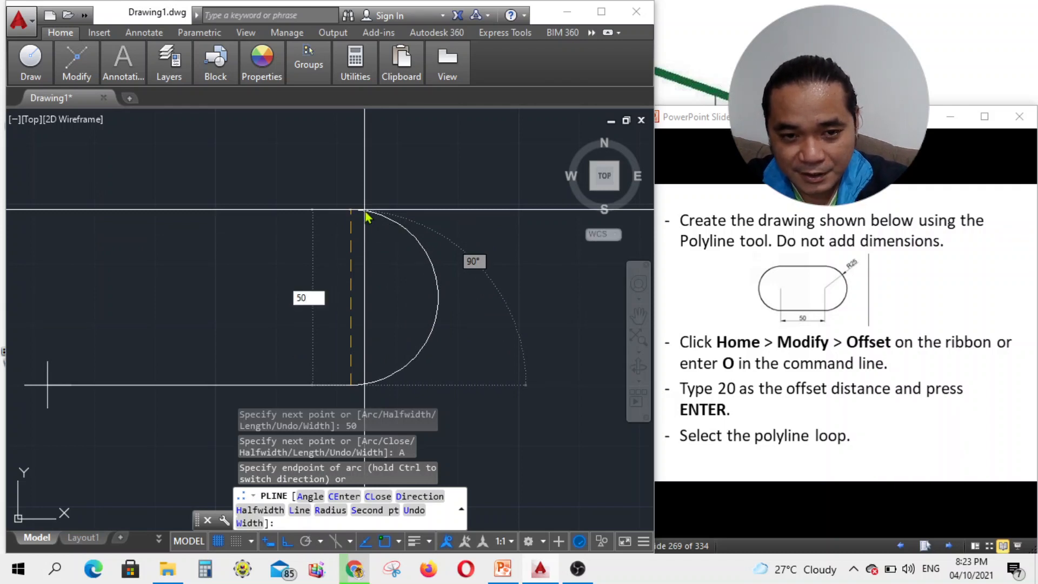
key(Return)
- Return the polyline to line mode and add a 50-unit horizontal segment to the left from the arc's upper end
scroll(433, 254, down, 3)
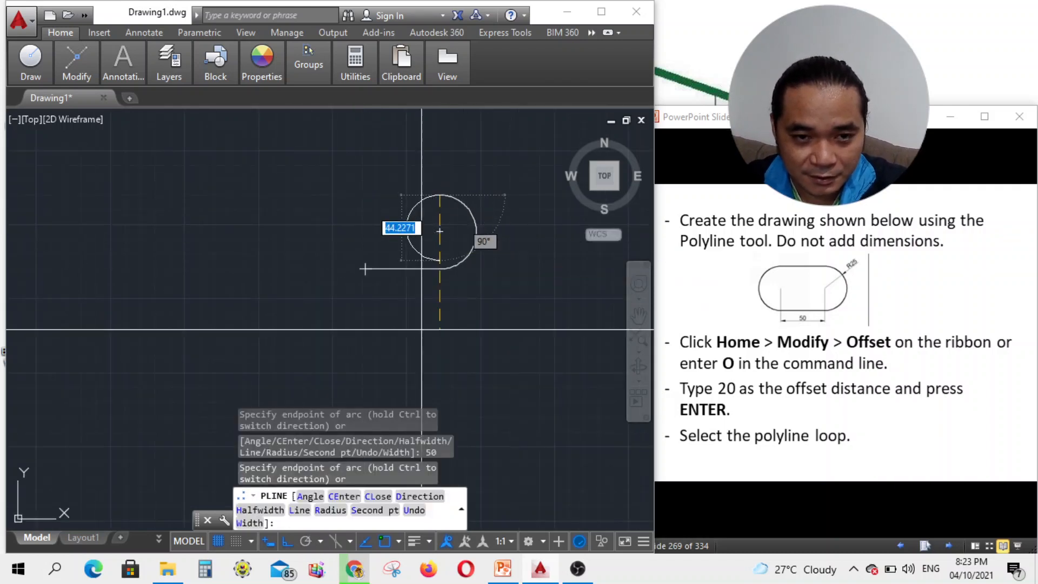
click(299, 511)
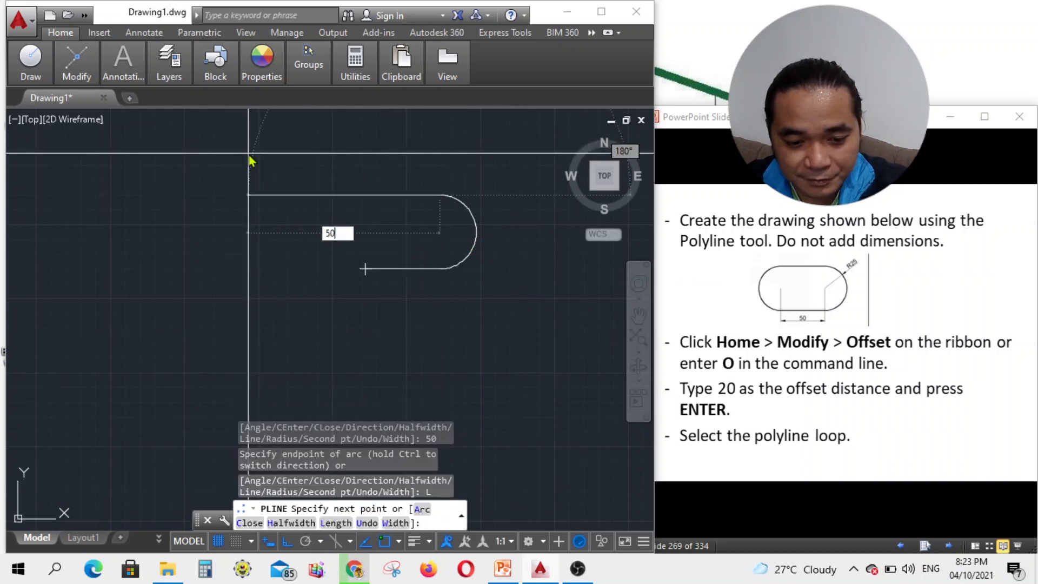
key(Return)
- Switch the polyline to arc mode and close it with an arc back to its start point
scroll(336, 216, up, 2)
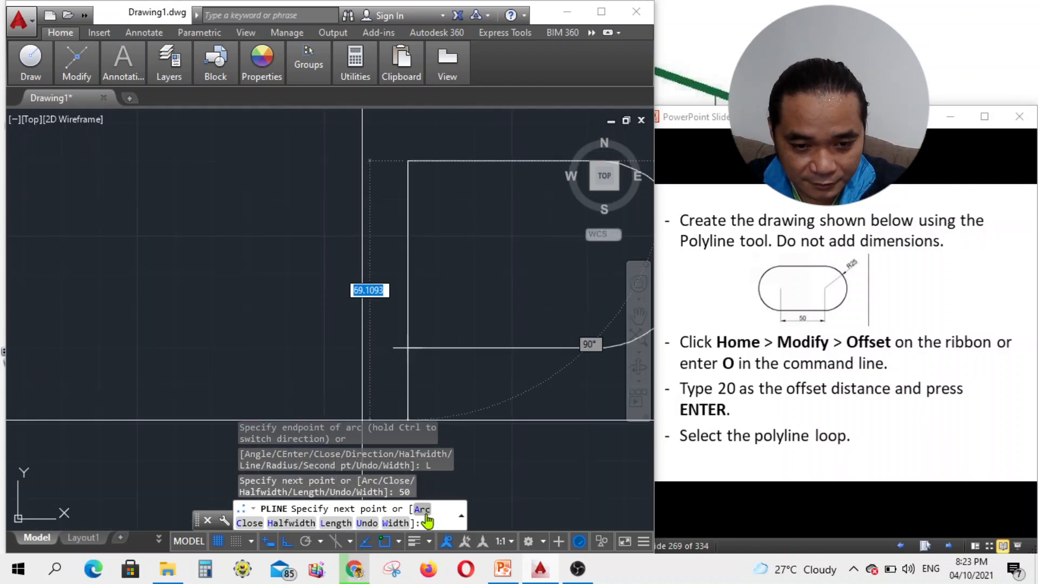
text(A)
key(Return)
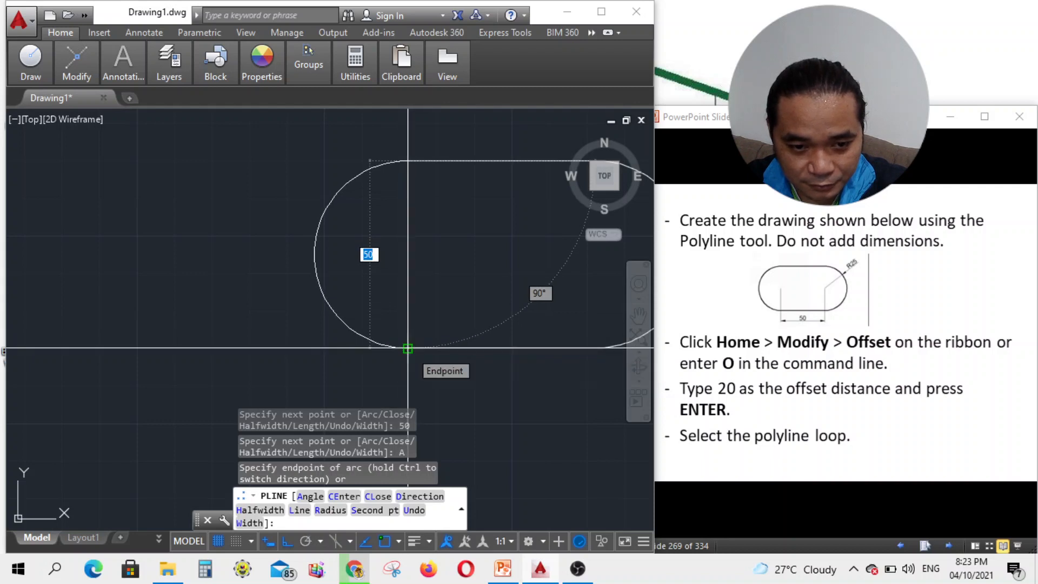
click(376, 497)
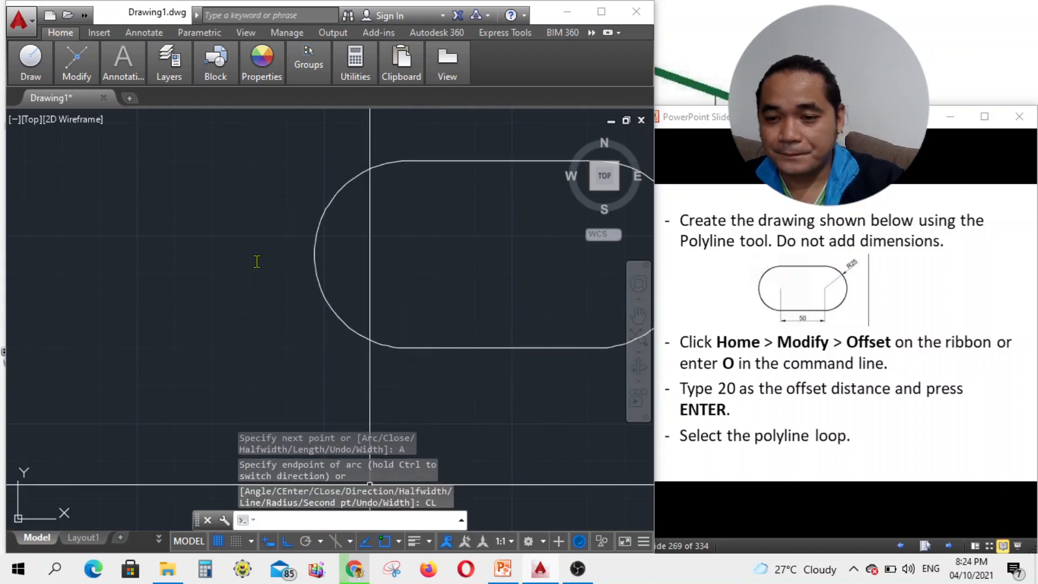
- Offset the closed slot-shaped polyline by 20 units to its outer side
scroll(248, 269, down, 4)
scroll(328, 325, up, 5)
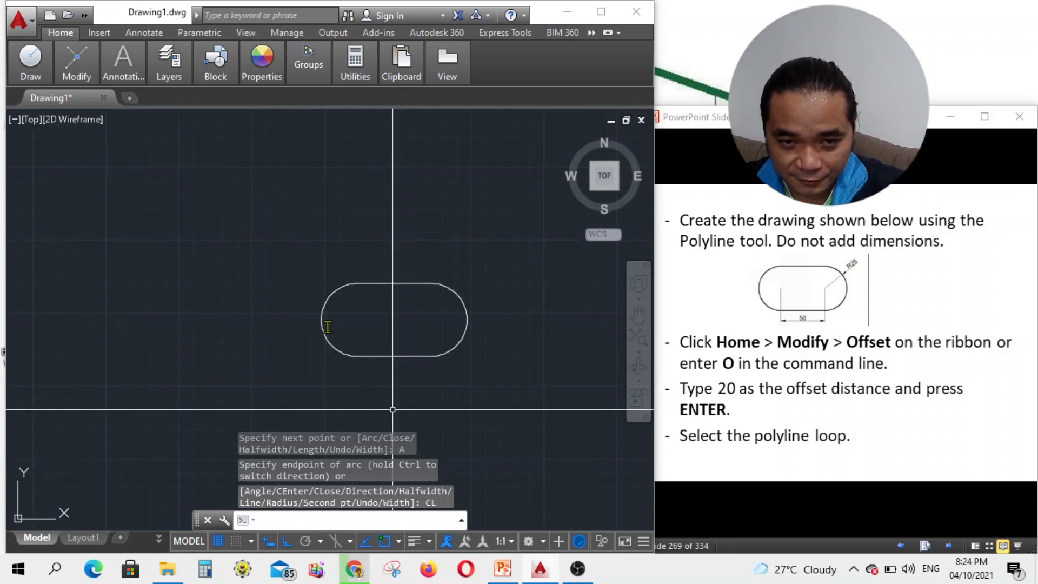
scroll(297, 251, down, 2)
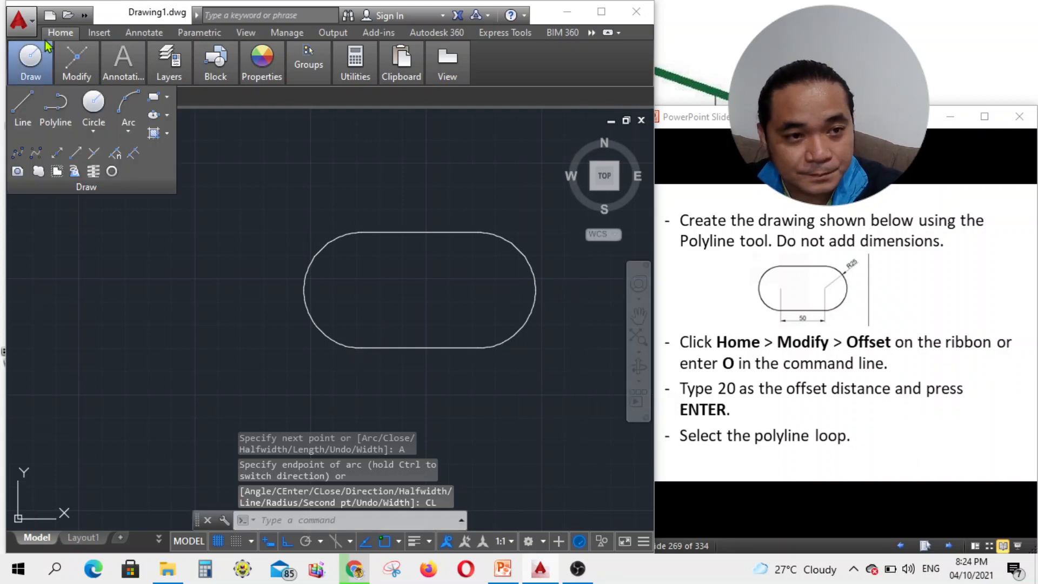
mouse_move(79, 65)
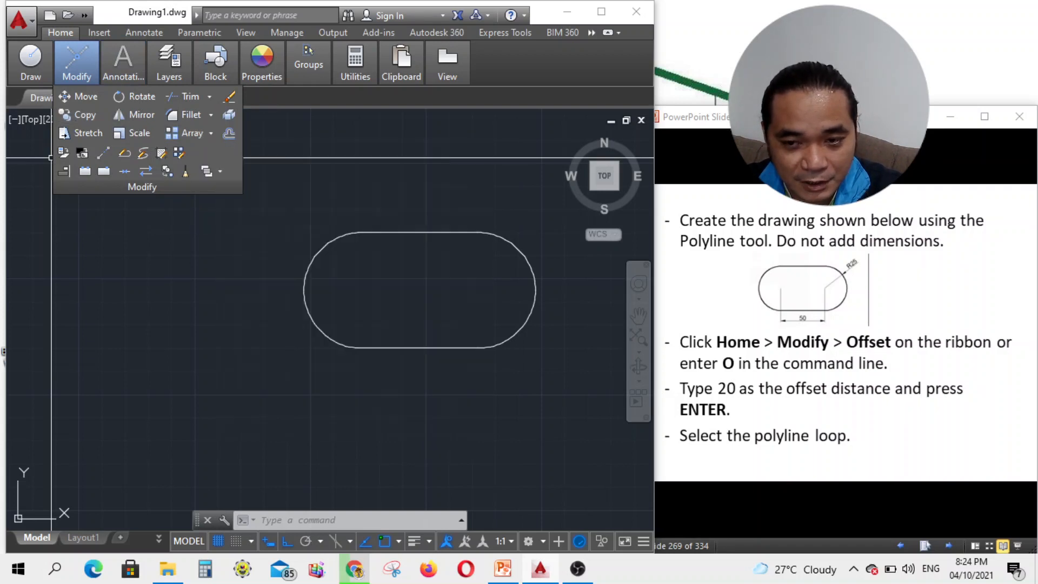
click(300, 521)
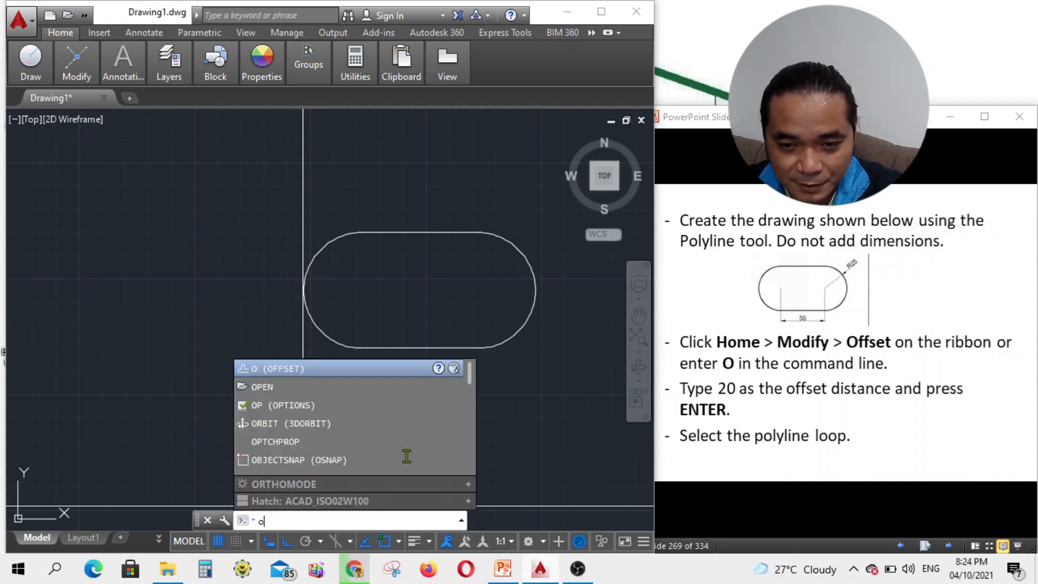
key(Return)
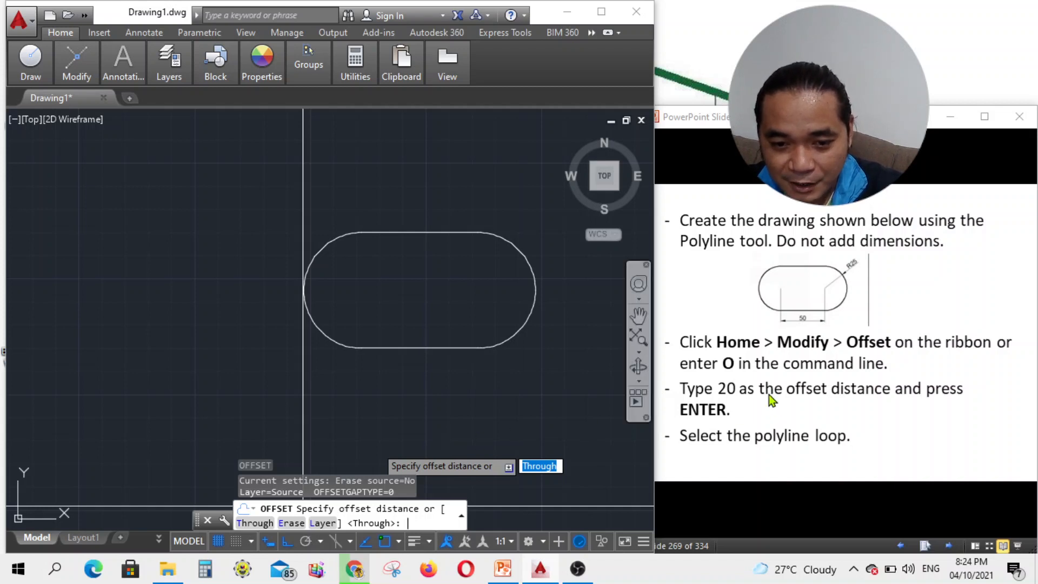
text(20)
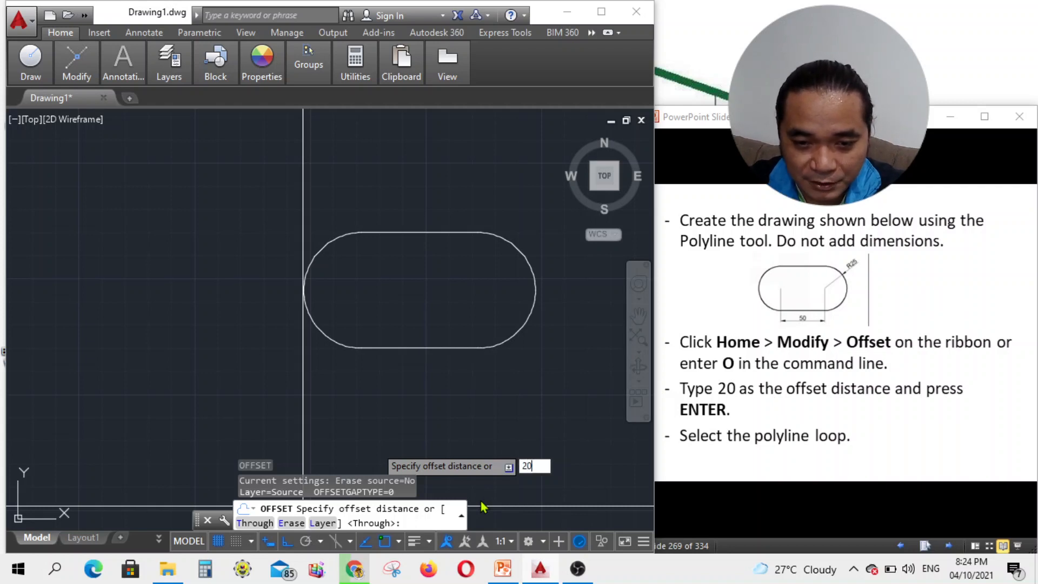
key(Return)
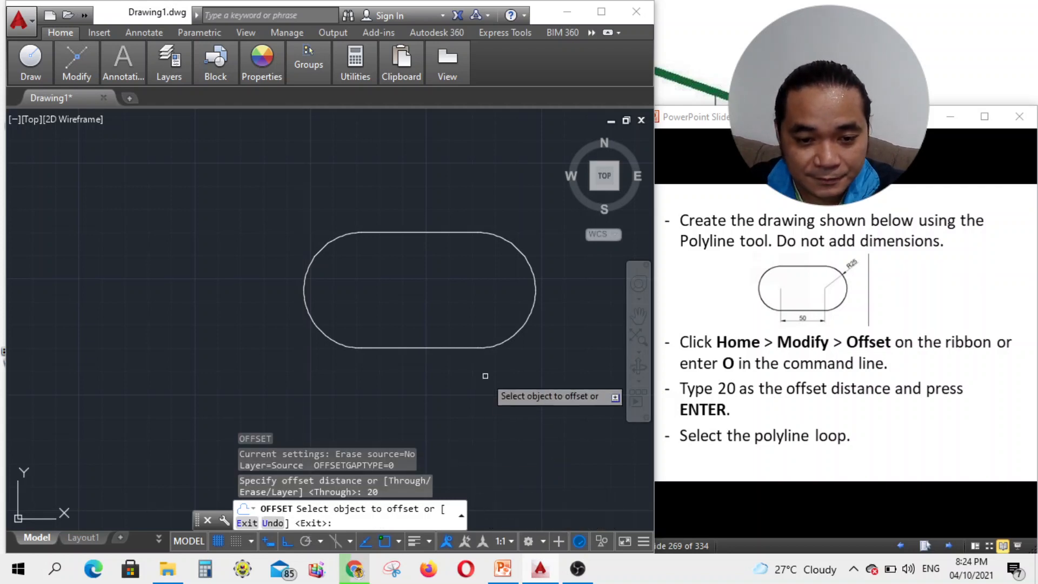
click(419, 234)
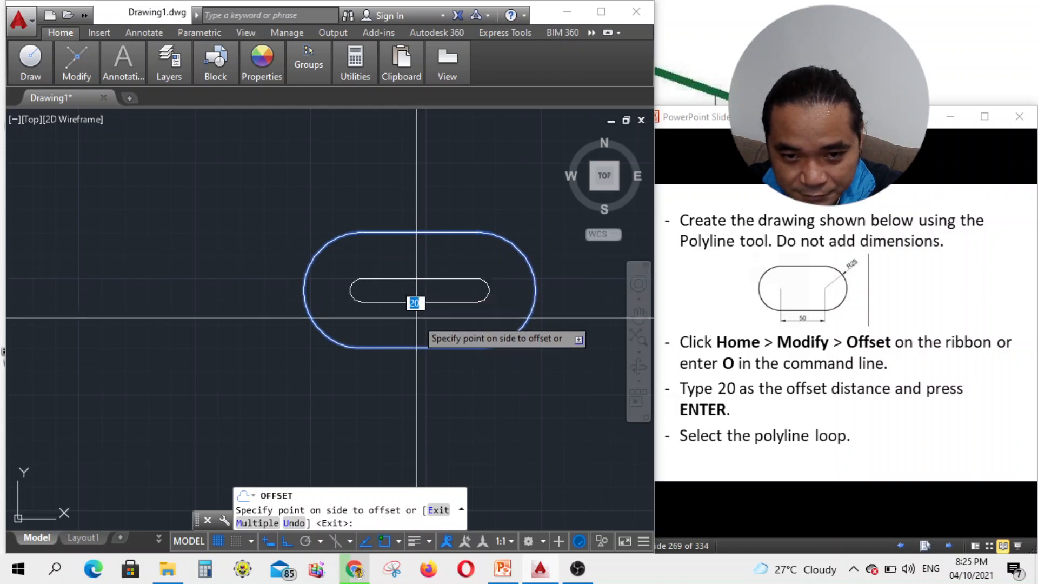
scroll(416, 318, up, 4)
scroll(415, 303, down, 2)
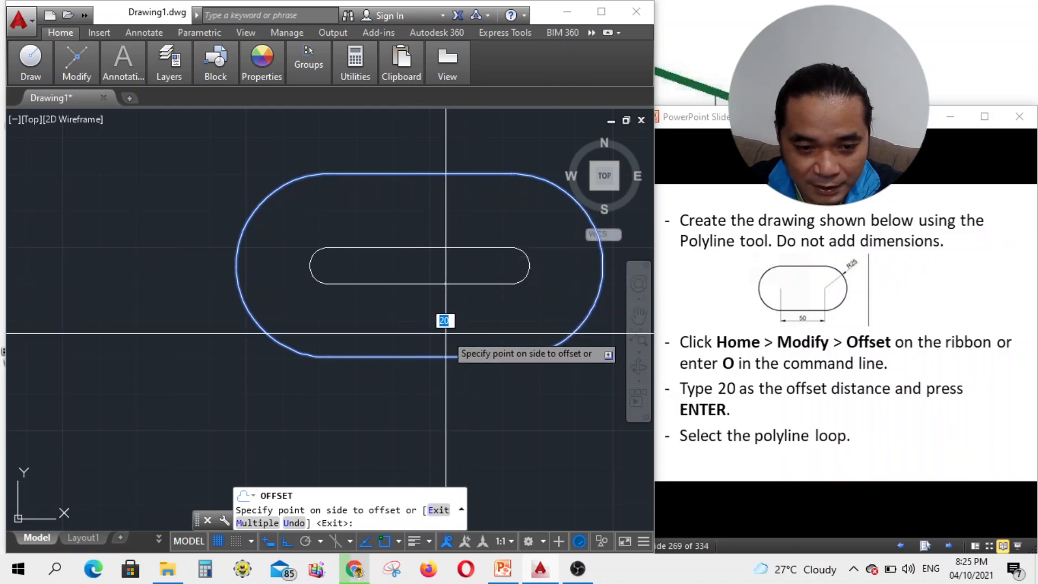
scroll(476, 300, down, 3)
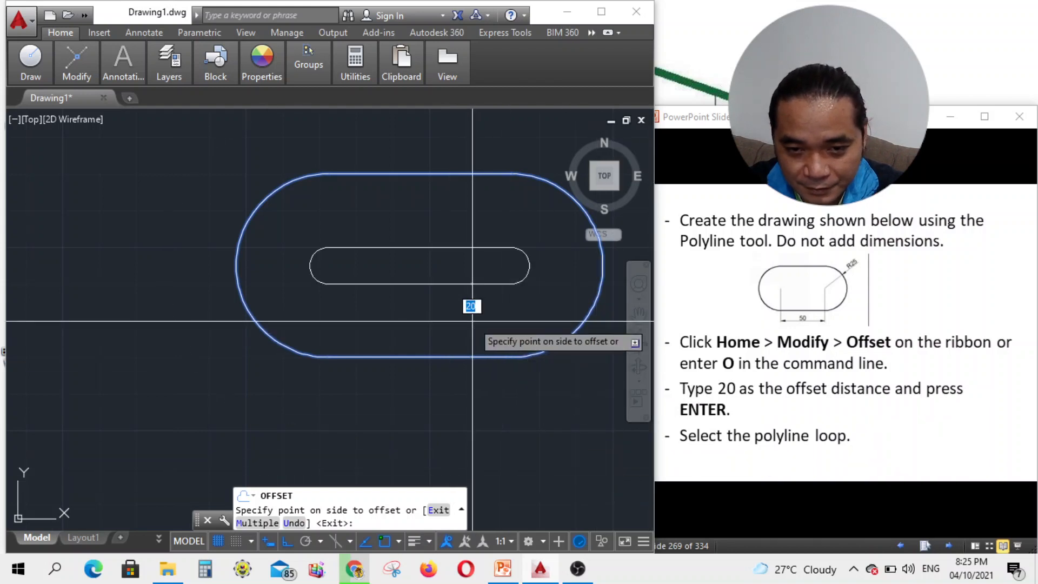
scroll(539, 390, up, 1)
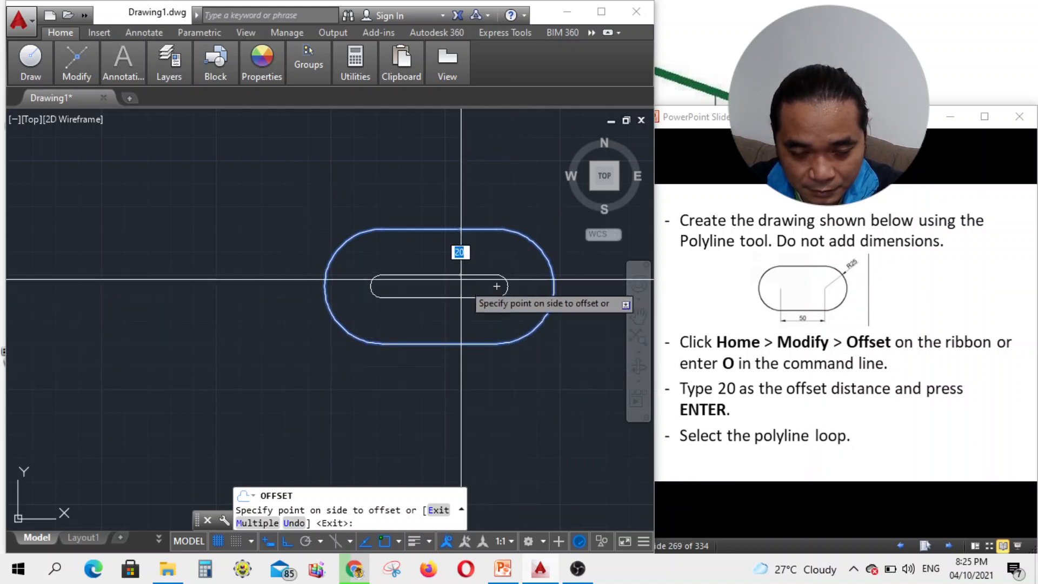
scroll(489, 330, up, 3)
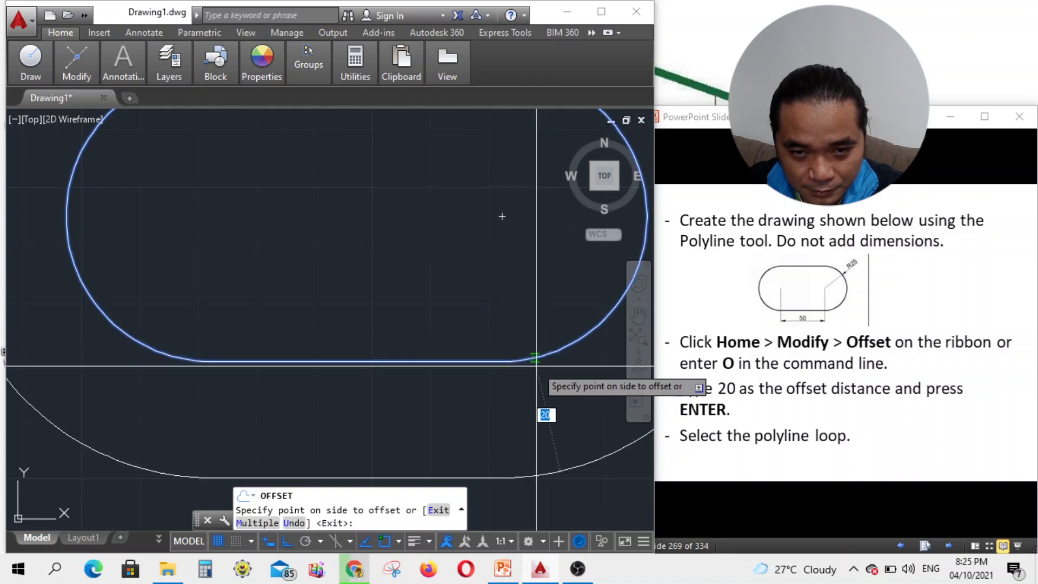
scroll(419, 303, down, 2)
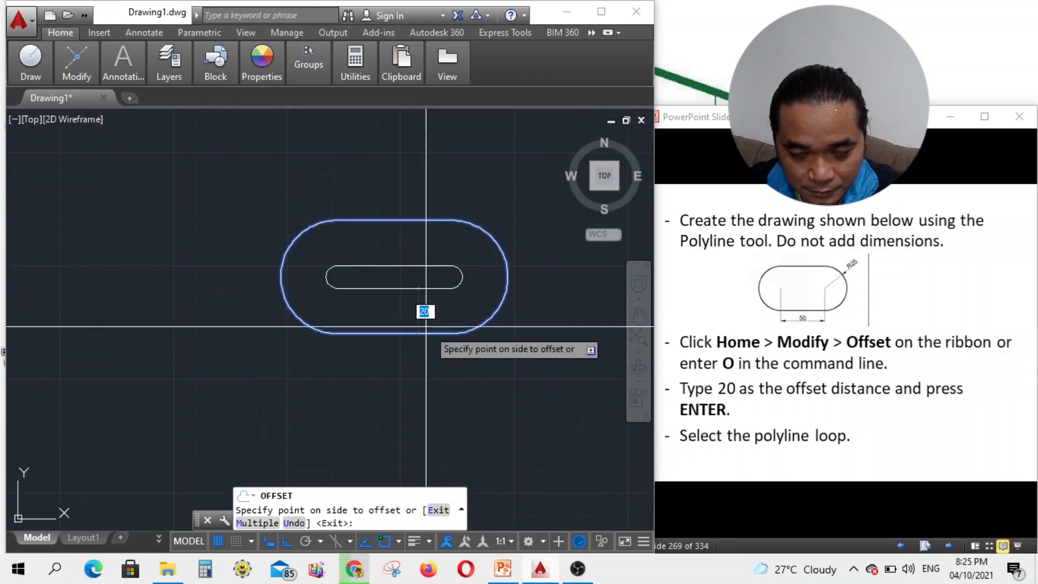
click(482, 369)
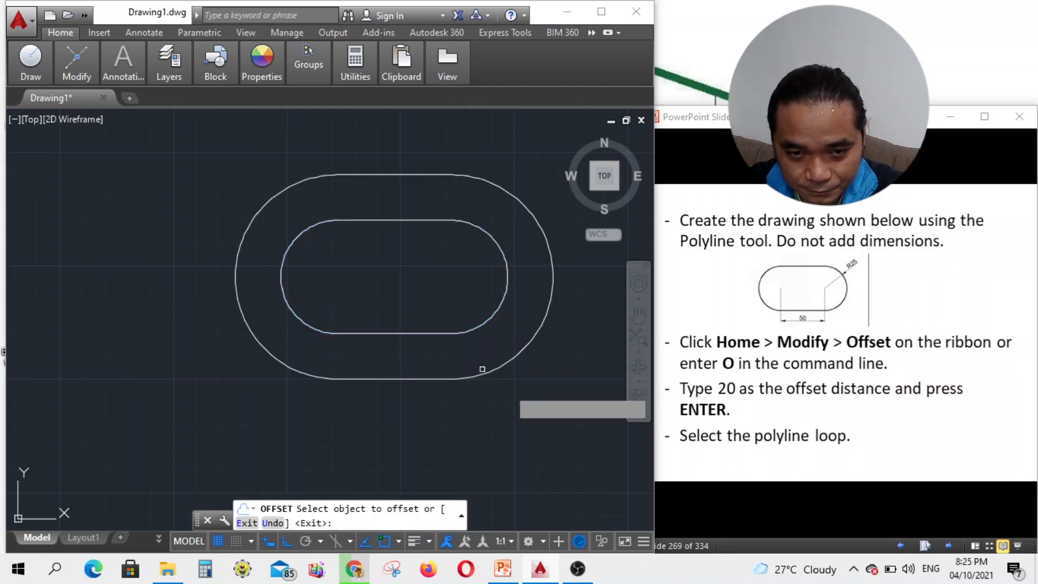
- Switch to the PowerPoint slide show and advance to the instruction slide about creating a layer
click(966, 513)
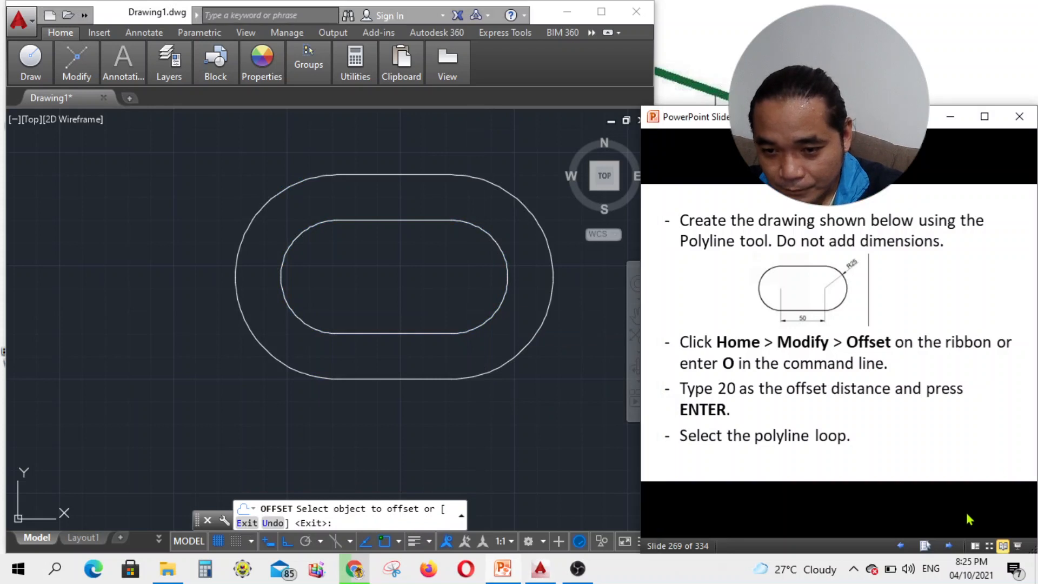
click(954, 544)
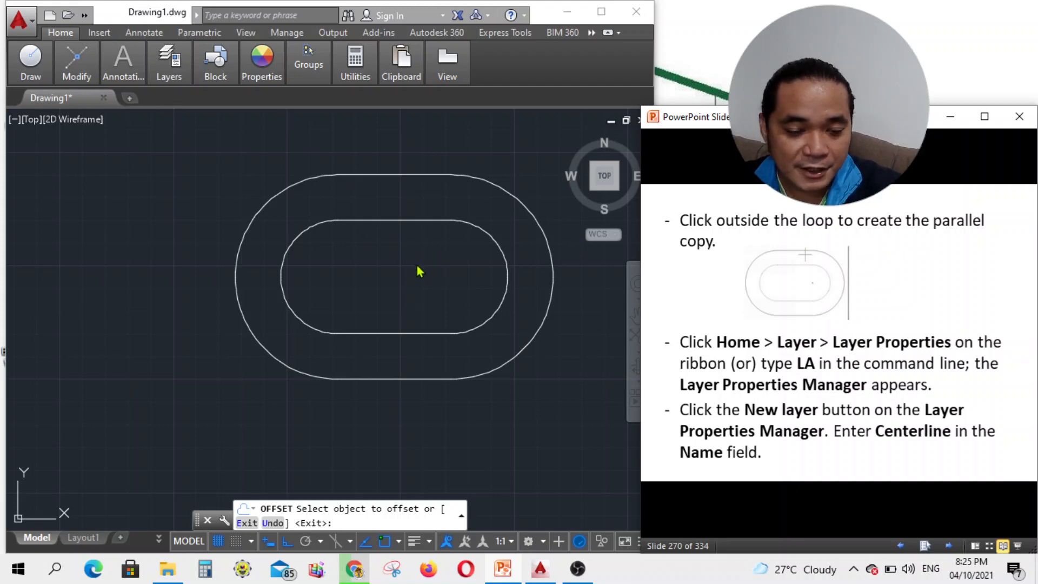
click(578, 574)
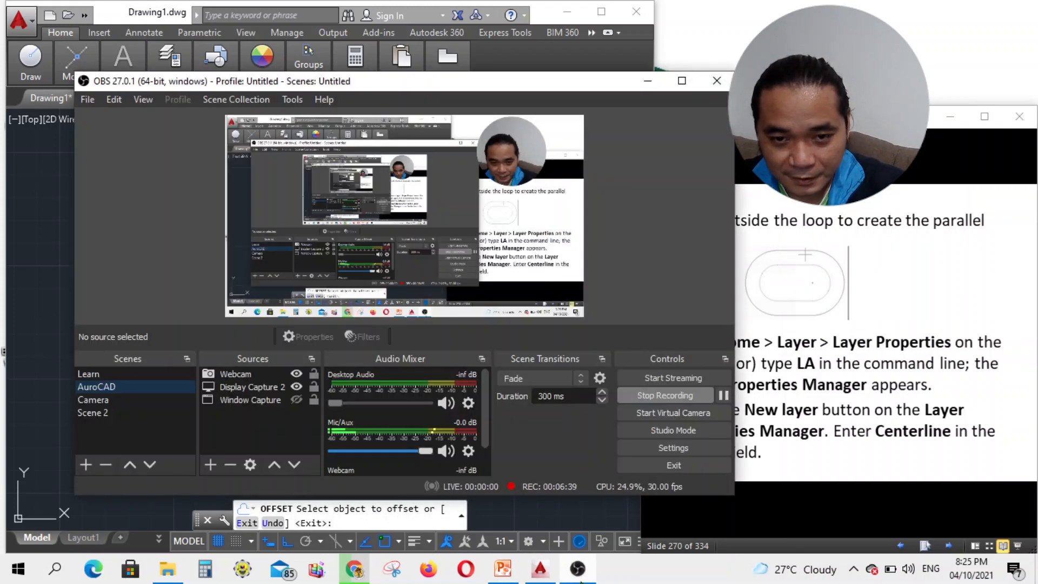
click(579, 574)
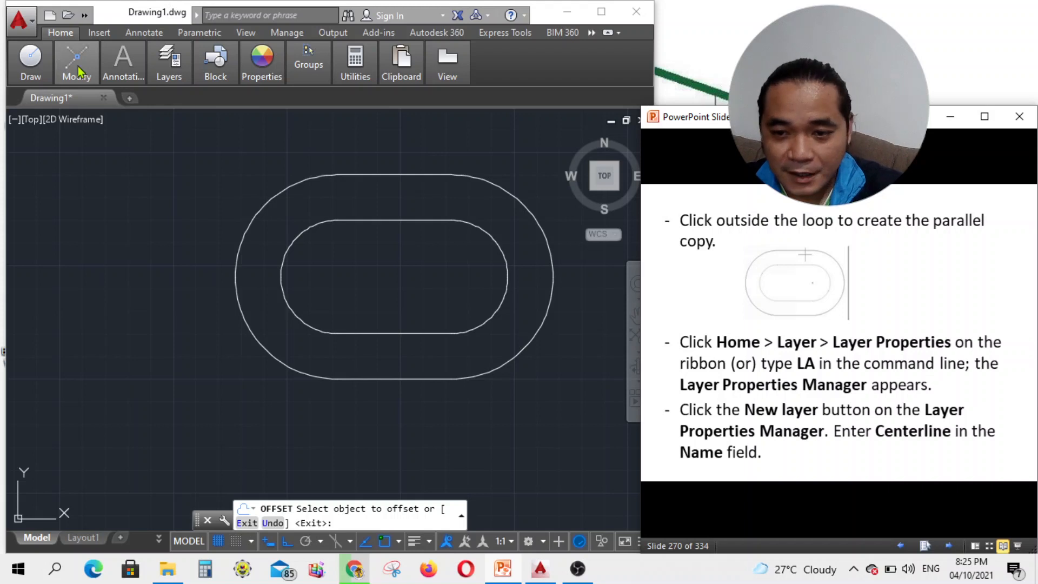
- Open the Layer Properties Manager and create a new layer named Centerline
click(169, 79)
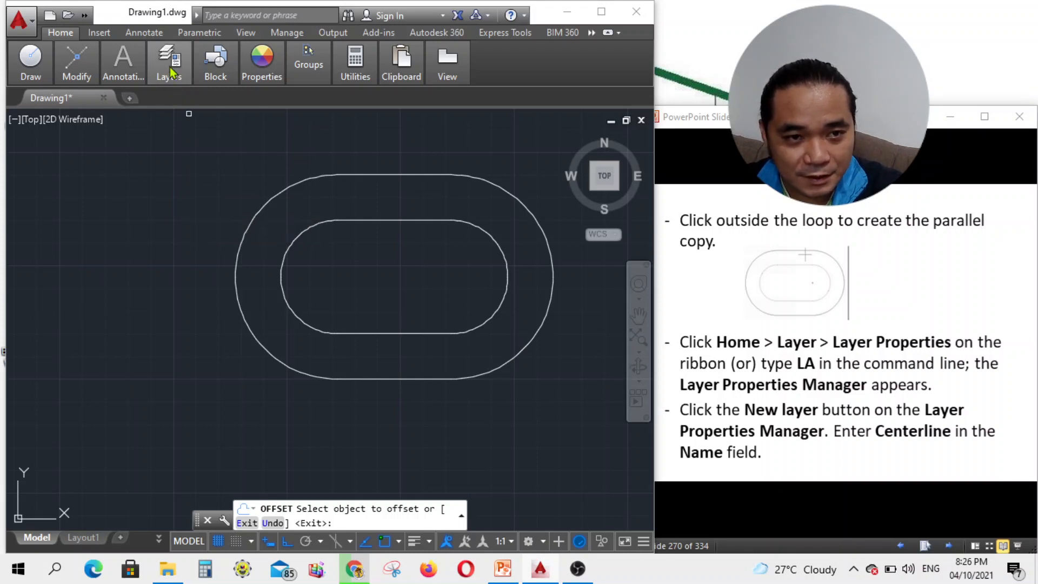
click(171, 72)
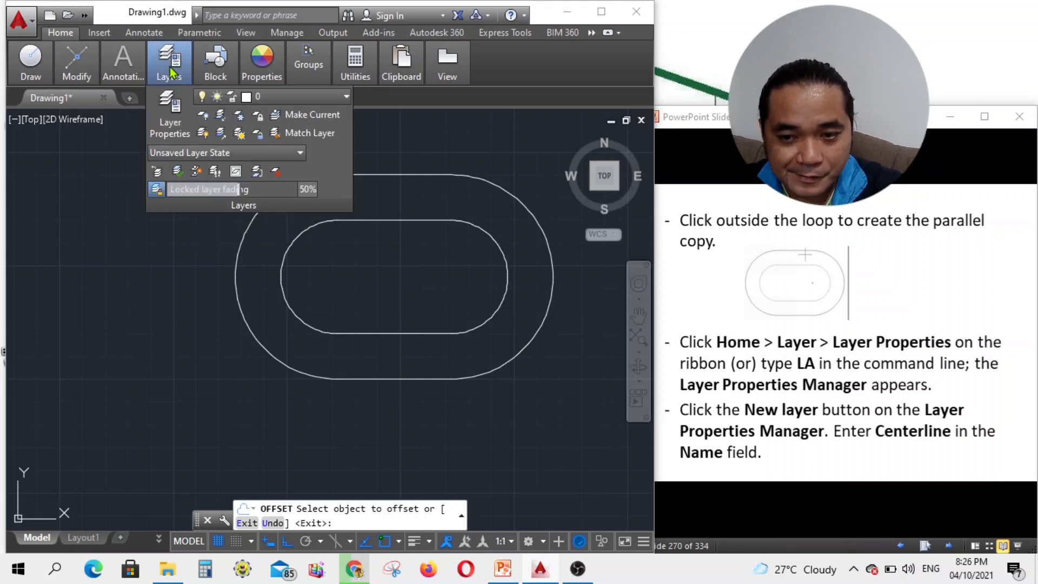
click(182, 126)
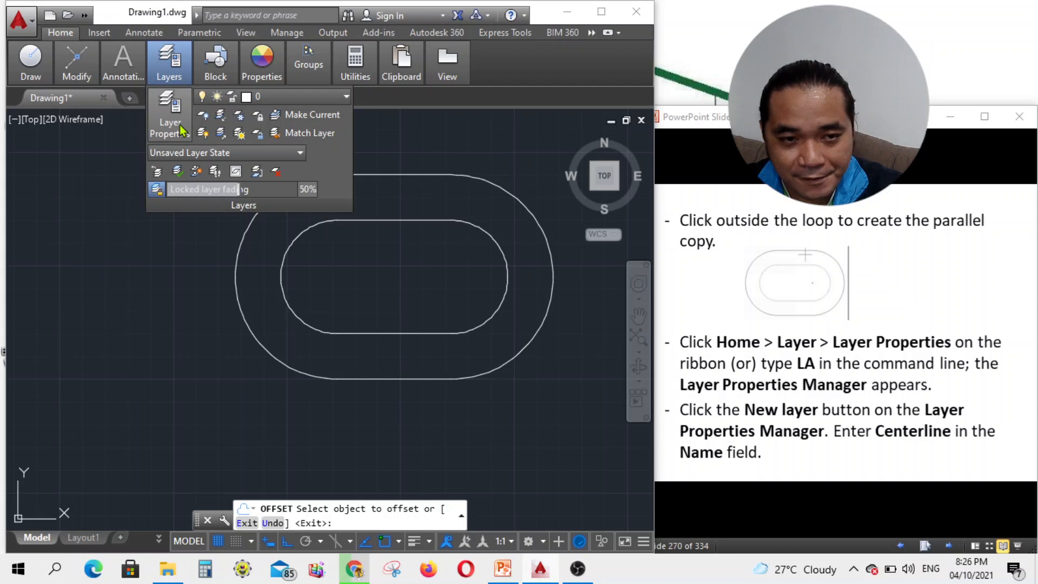
click(182, 128)
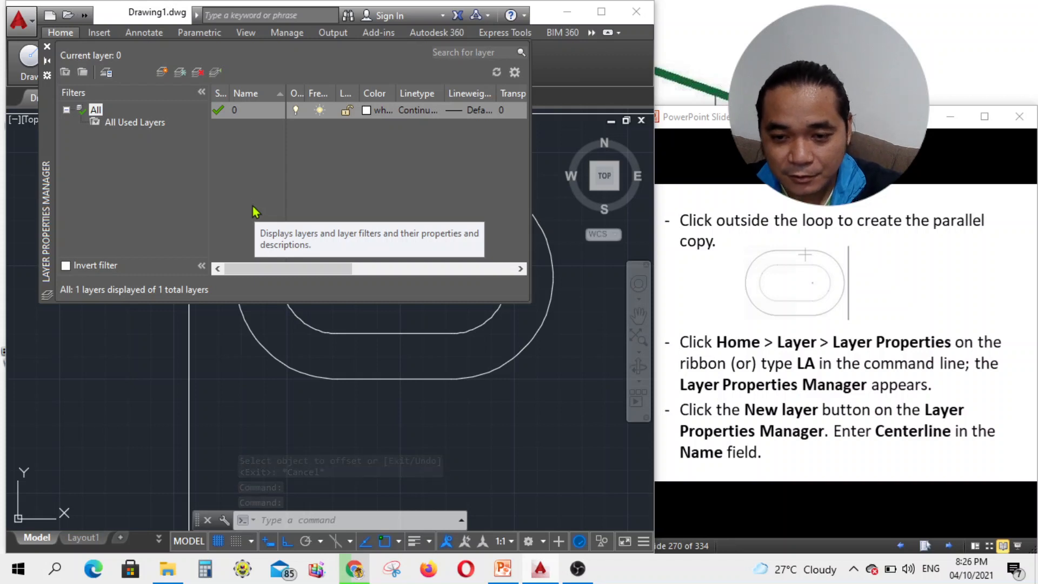
click(163, 74)
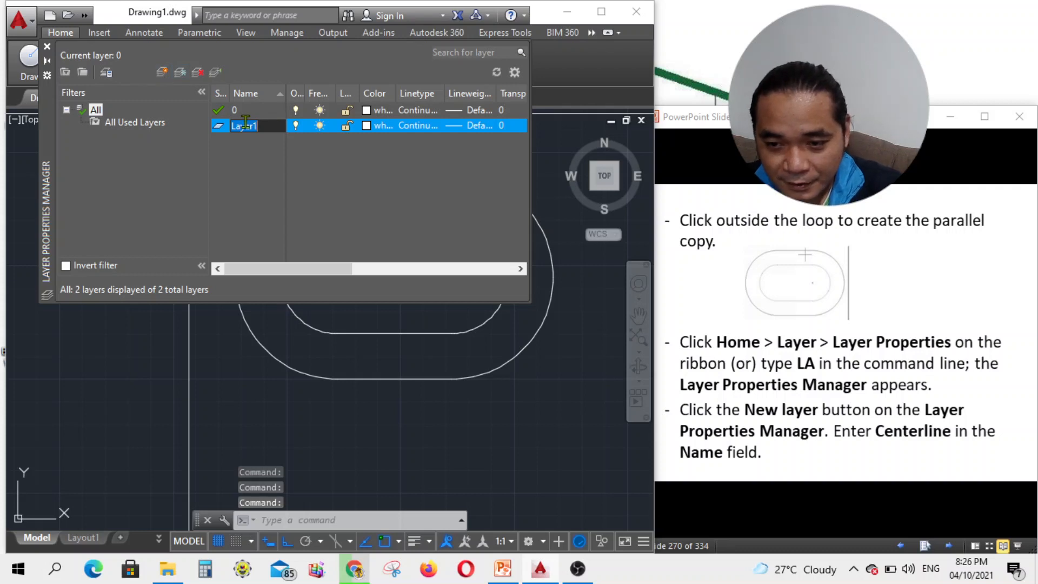
text(Centerl)
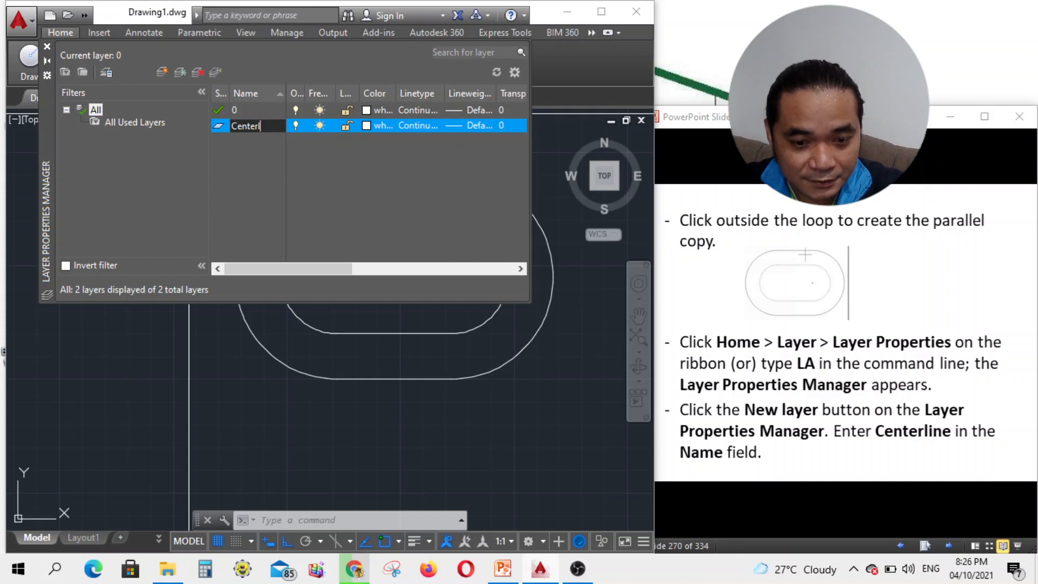
text(ine)
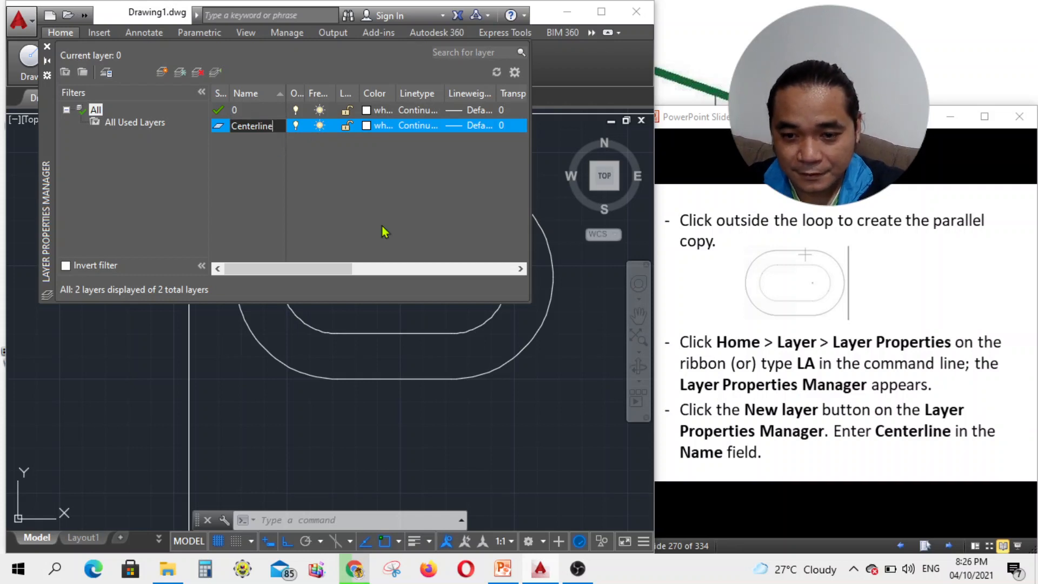
- Advance the PowerPoint instructions by one slide and make the Centerline layer current in the AutoCAD drawing
click(932, 547)
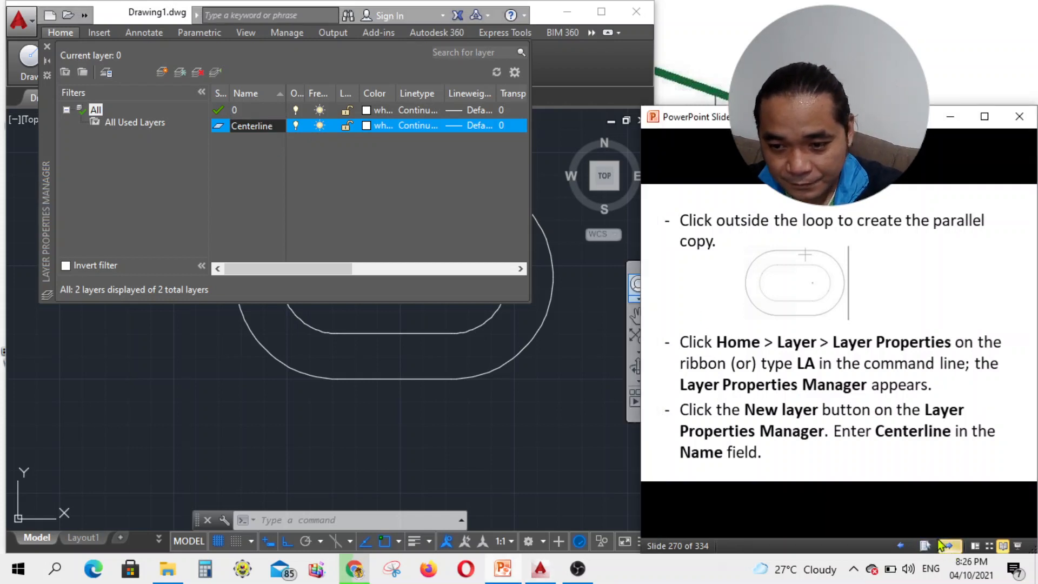
click(949, 546)
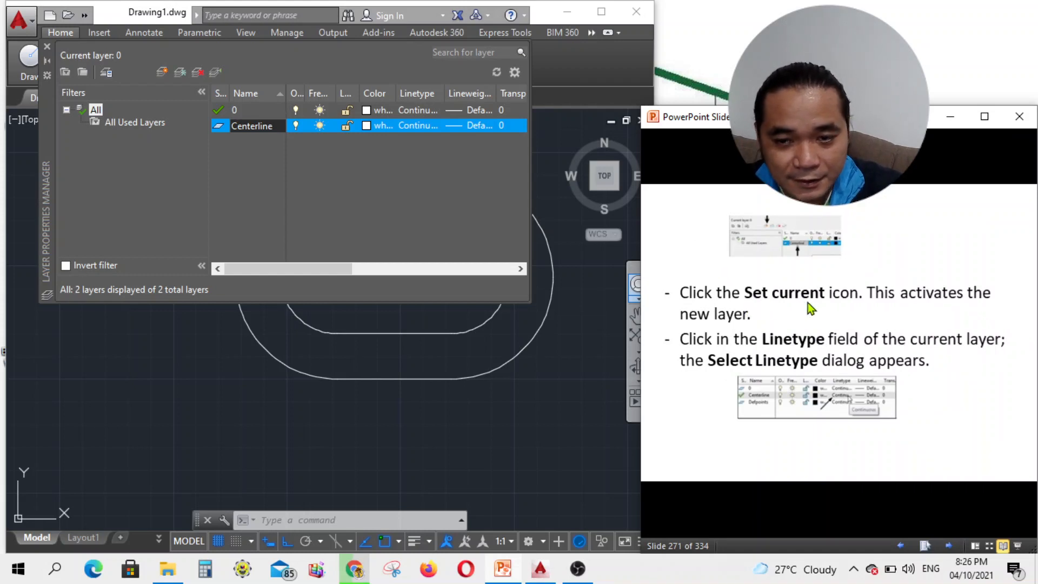
click(222, 129)
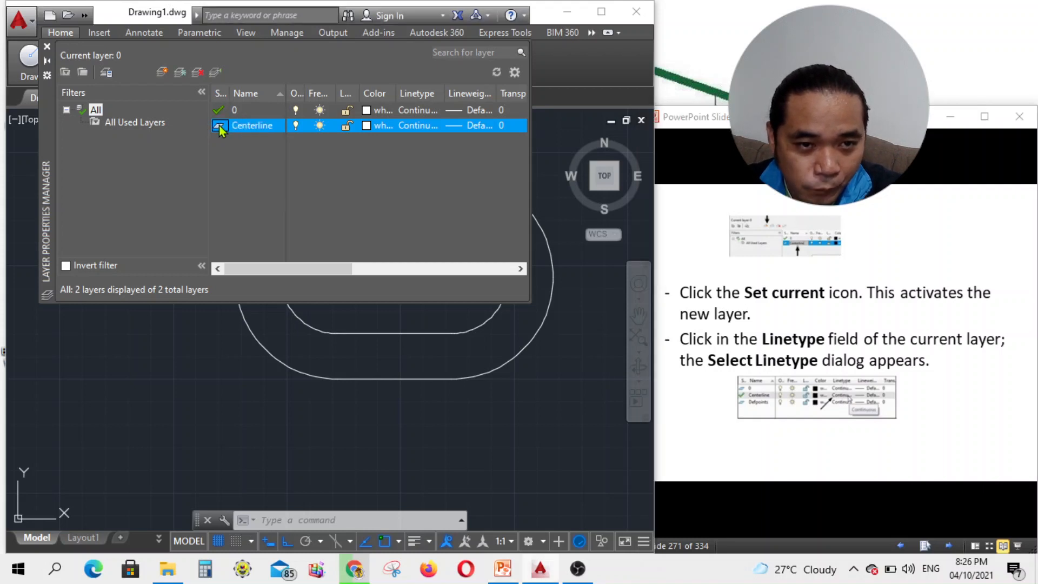
double_click(219, 127)
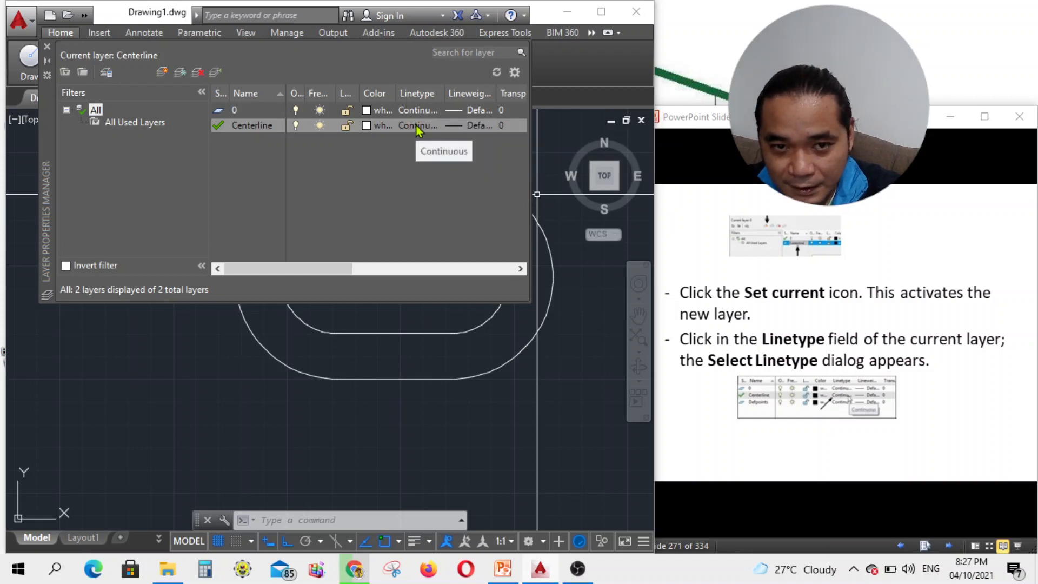
- Advance the PowerPoint instructions by one slide and load the CENTER2 linetype for the Centerline layer in AutoCAD
click(999, 516)
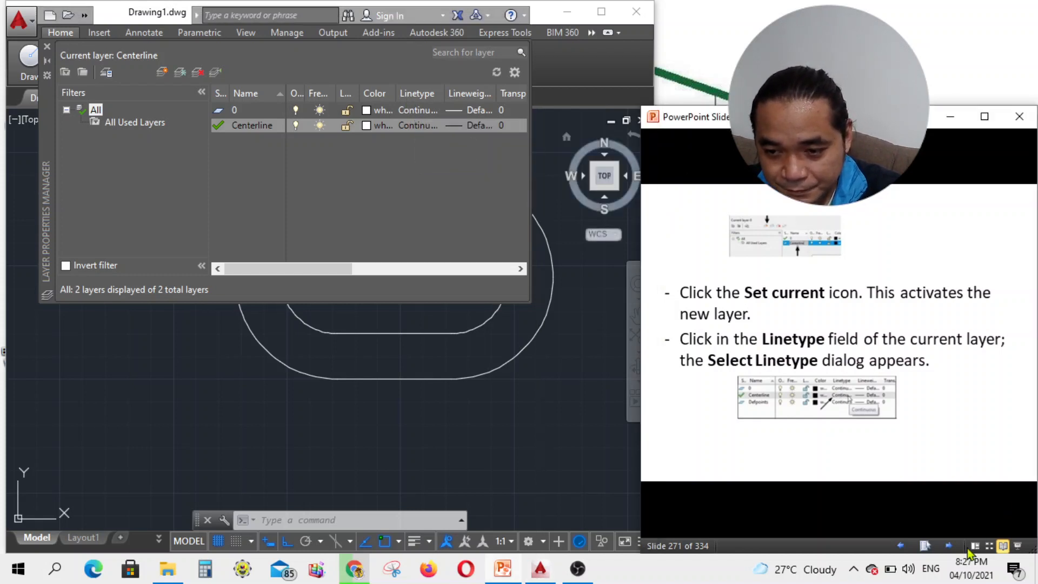
click(950, 548)
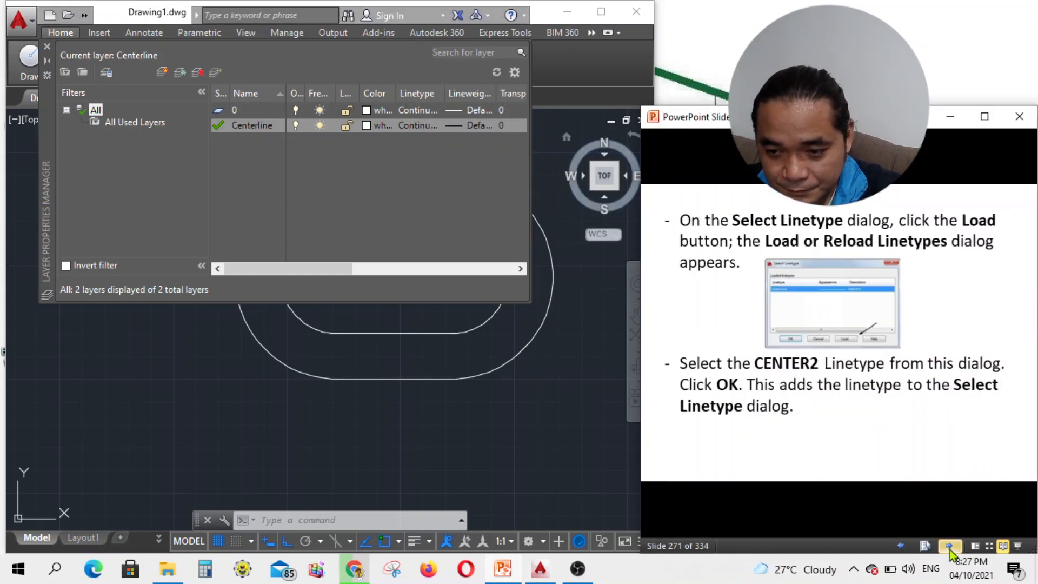
click(424, 133)
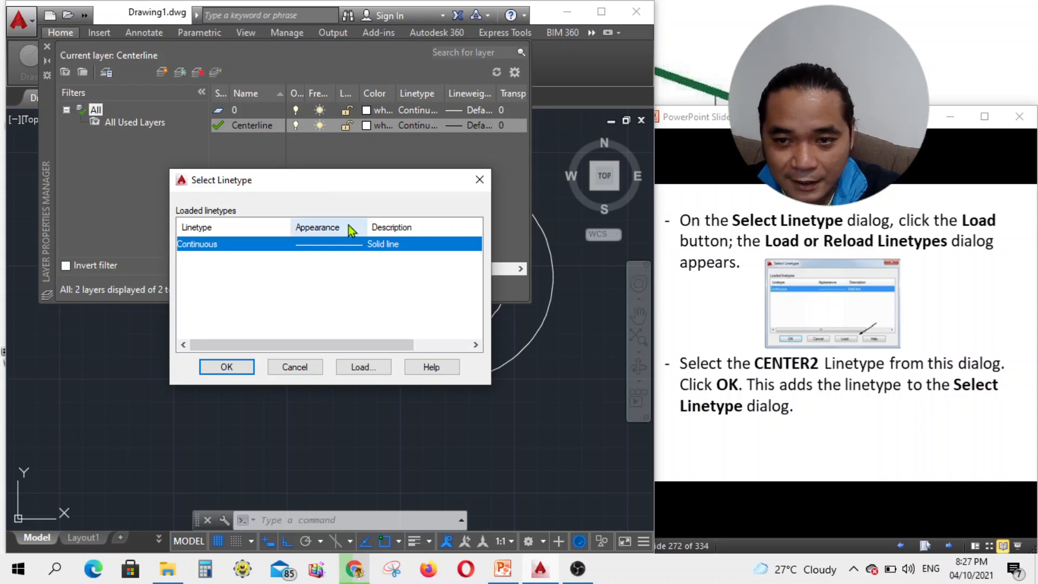
click(364, 367)
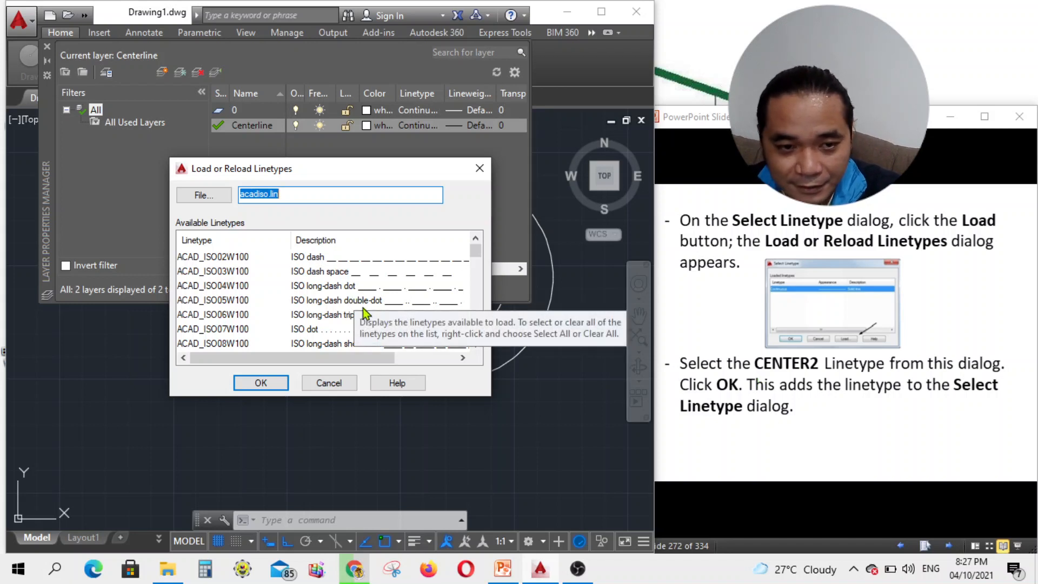
scroll(346, 281, down, 4)
scroll(336, 279, down, 2)
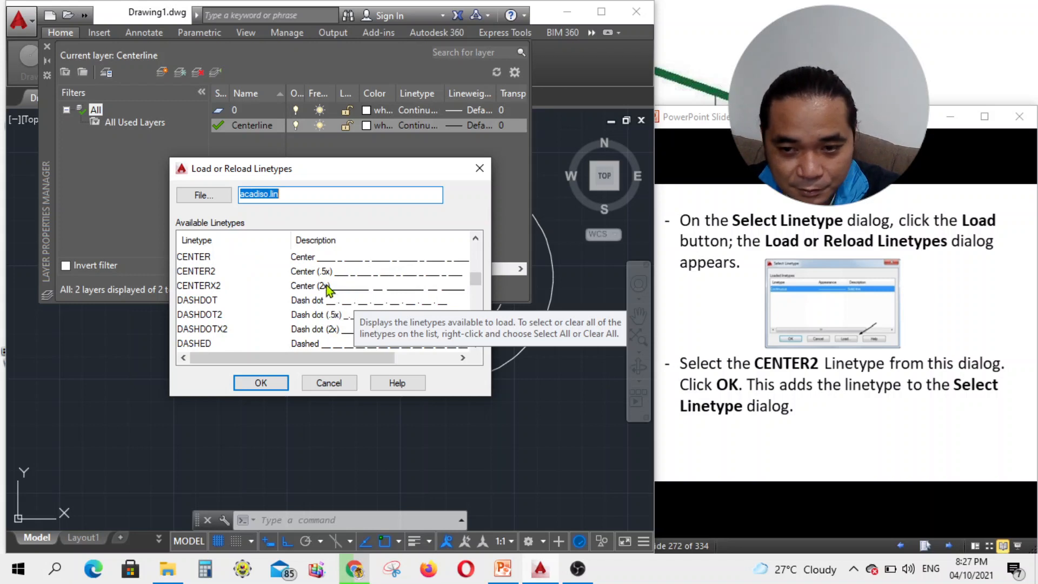
click(327, 287)
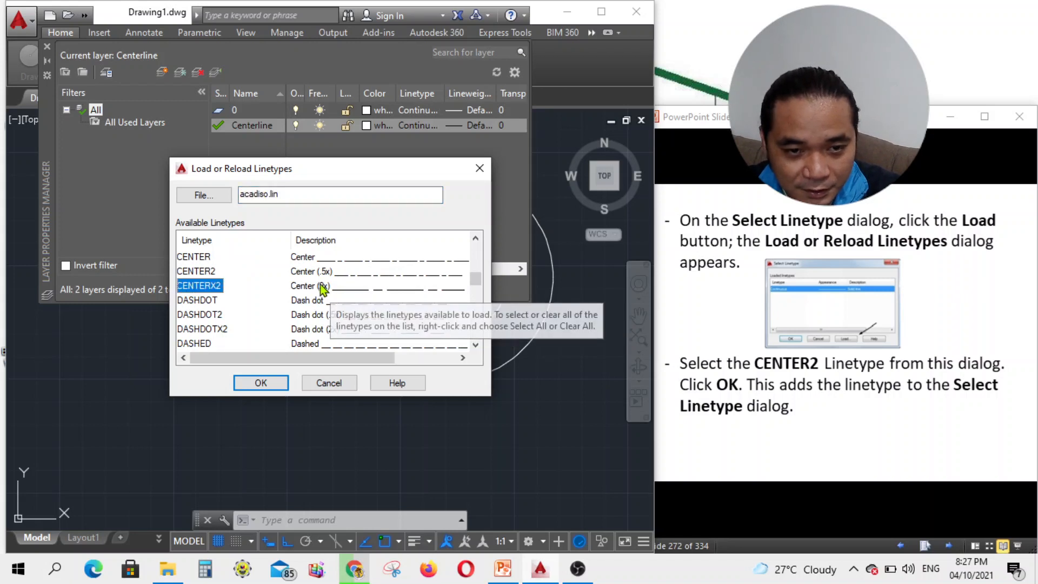
click(207, 273)
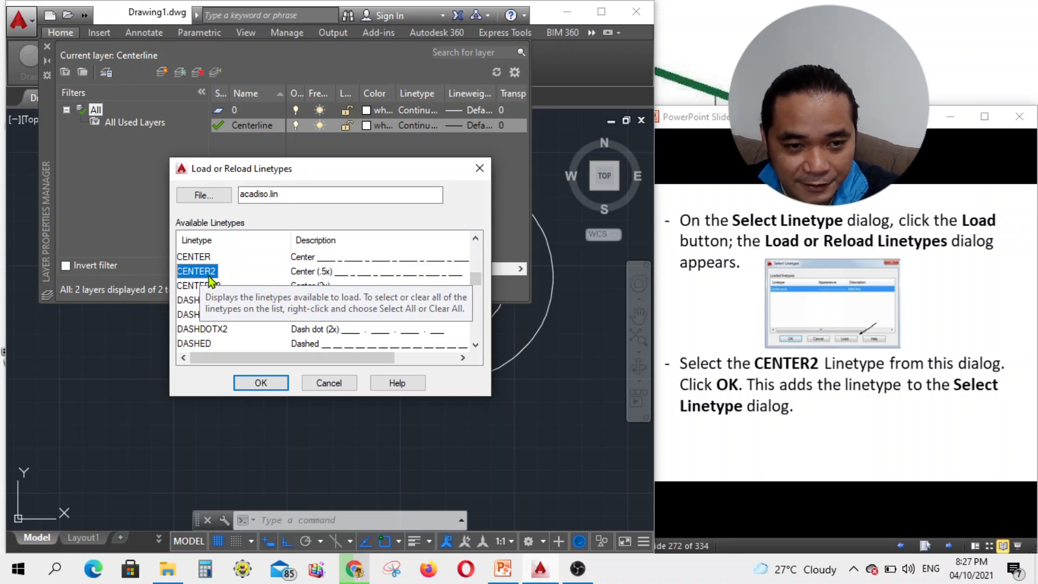
click(254, 383)
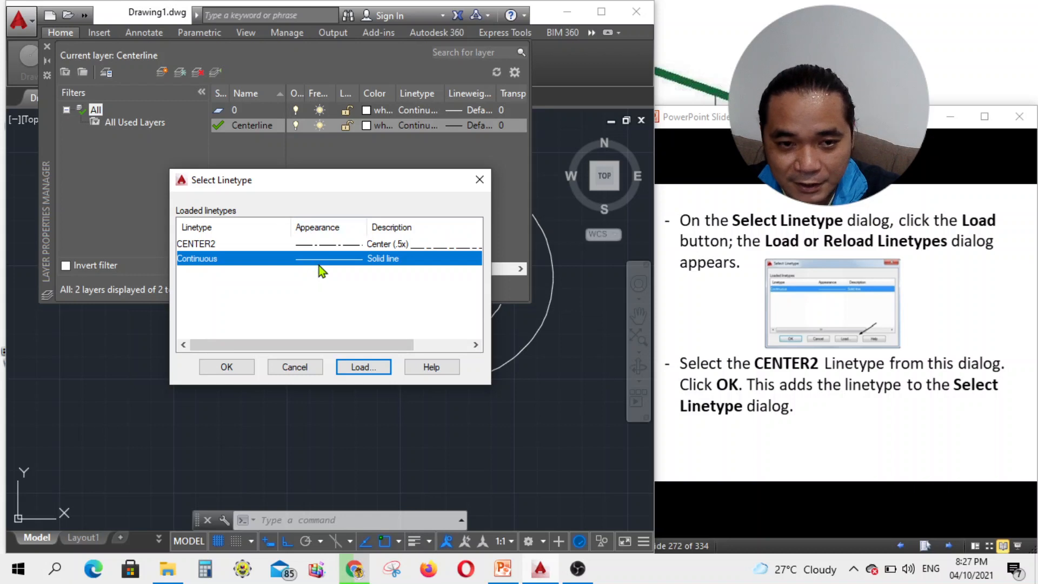
- Advance the PowerPoint instructions by one slide, then assign the CENTER2 linetype to the Centerline layer and close the Layer Properties Manager
click(880, 406)
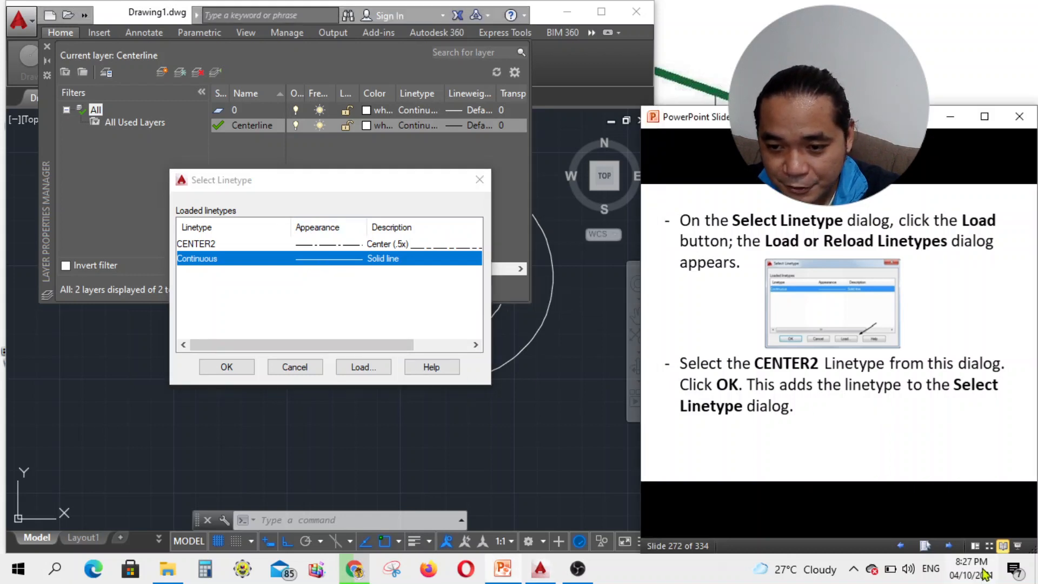
click(950, 547)
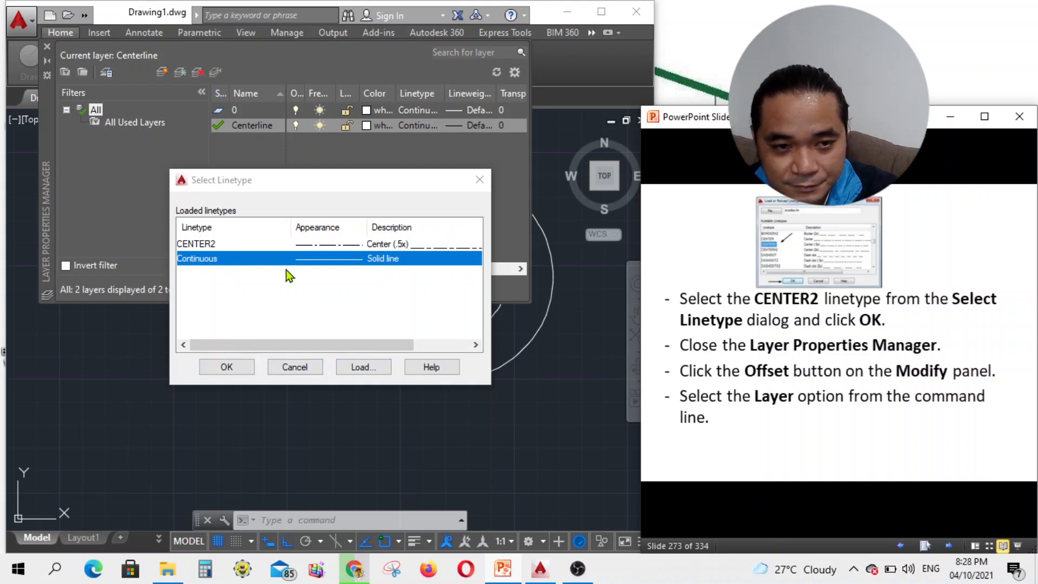
click(271, 248)
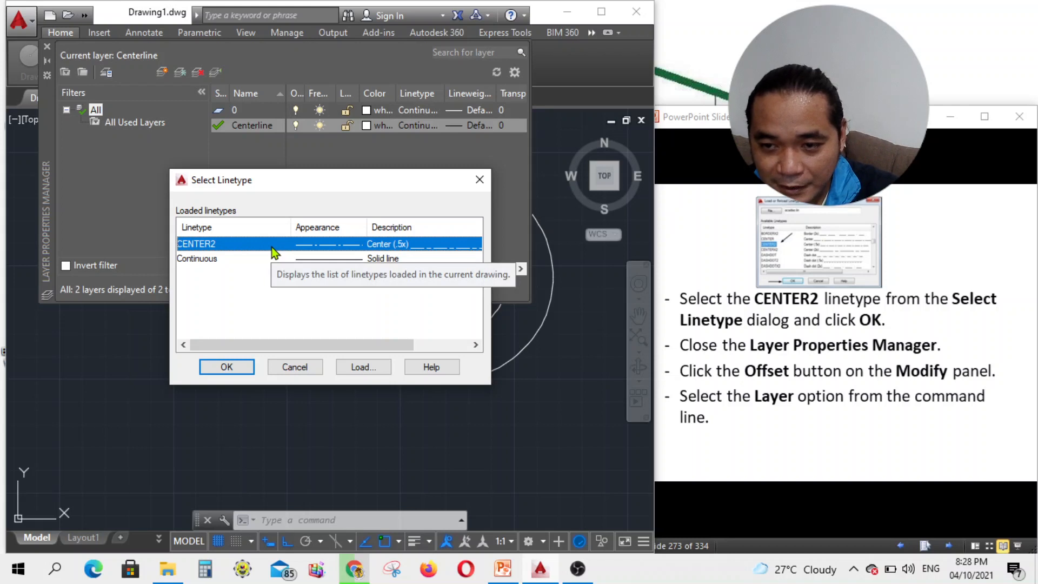
click(227, 367)
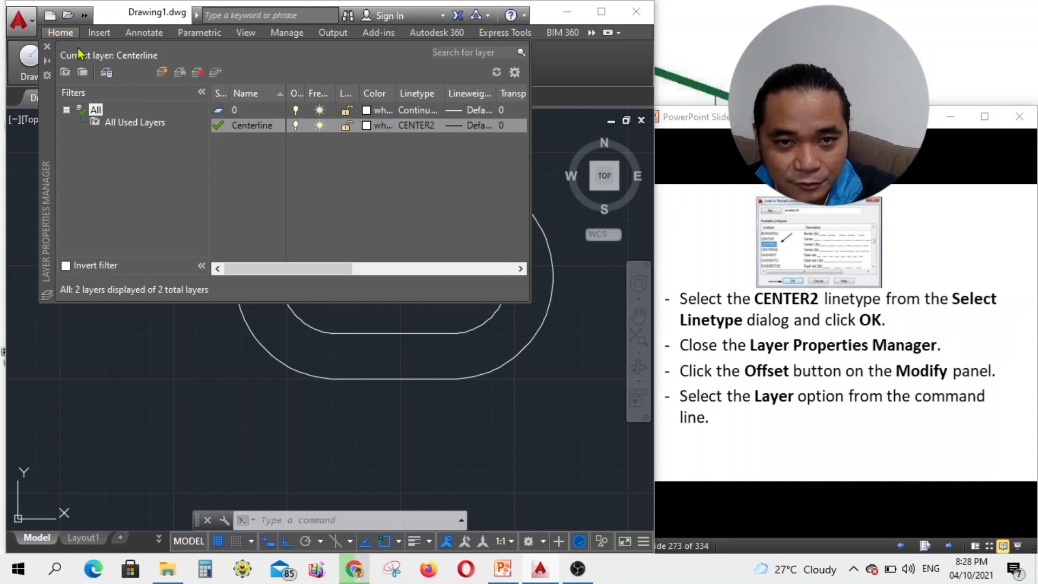
click(47, 48)
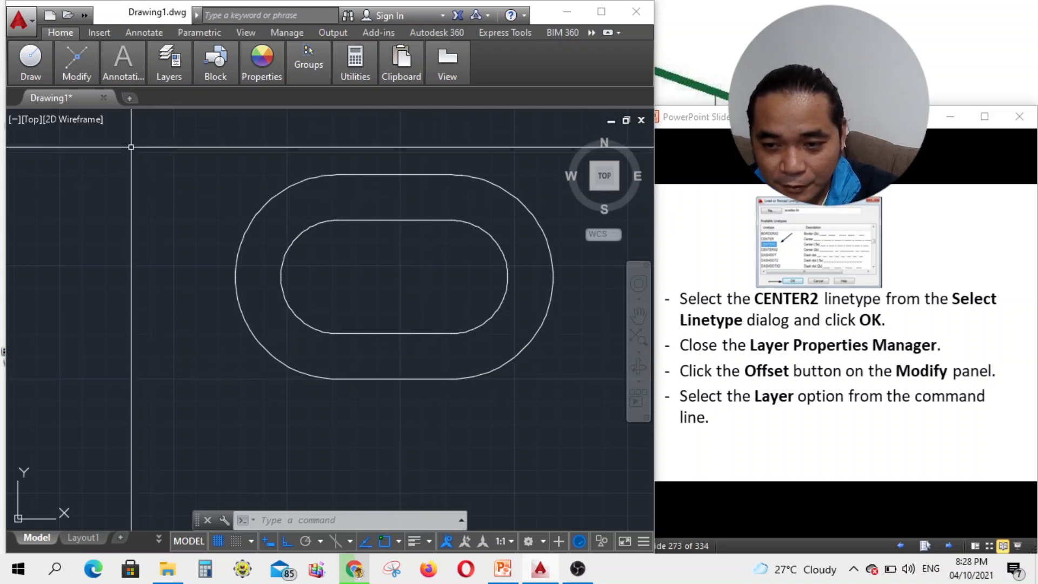
- Start the Offset command and set its layer option to Current, advancing the PowerPoint instructions by one slide
click(77, 62)
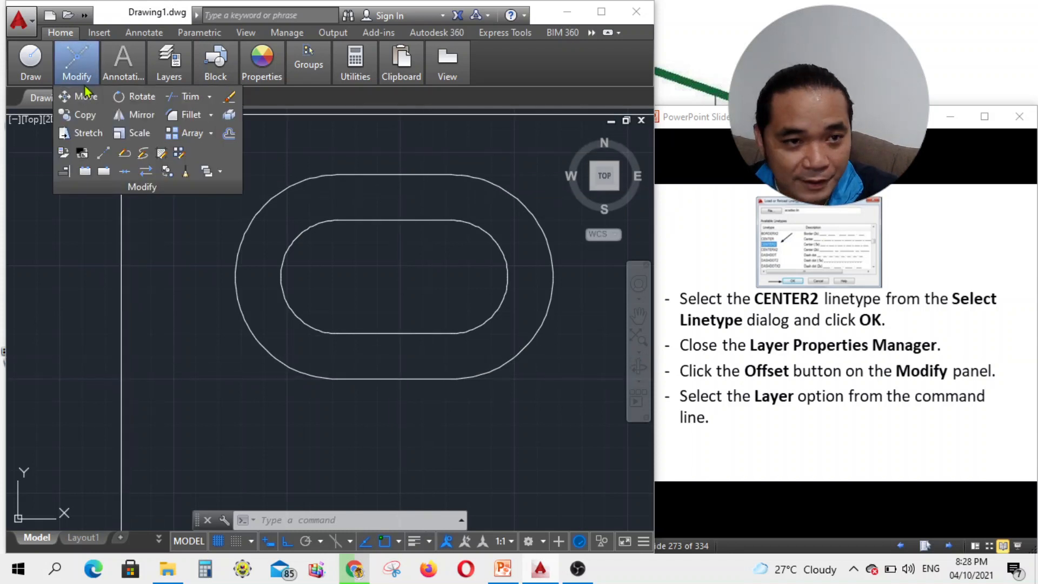
click(298, 521)
text(o)
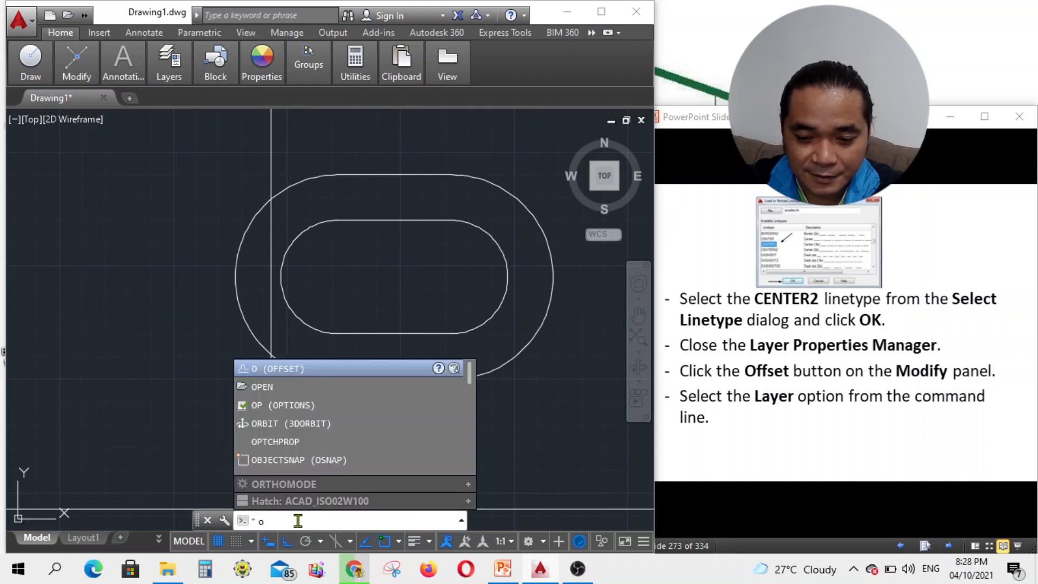
key(Return)
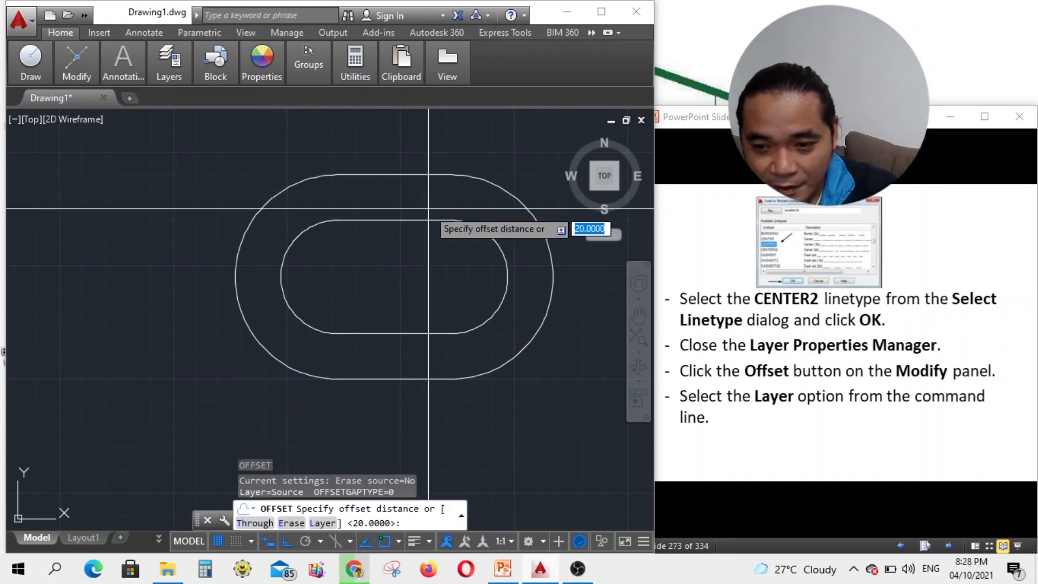
click(322, 523)
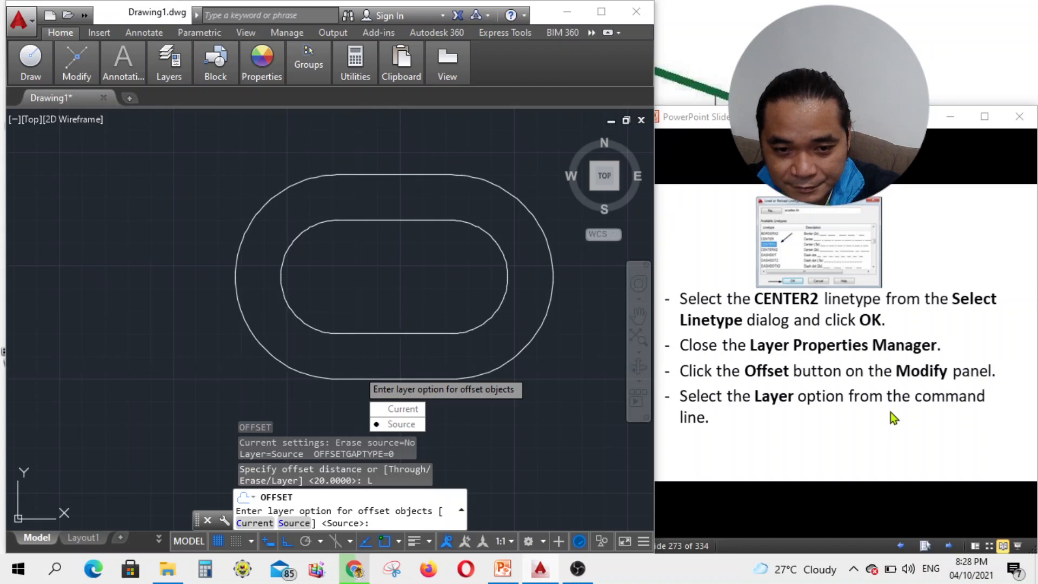
click(884, 445)
click(949, 545)
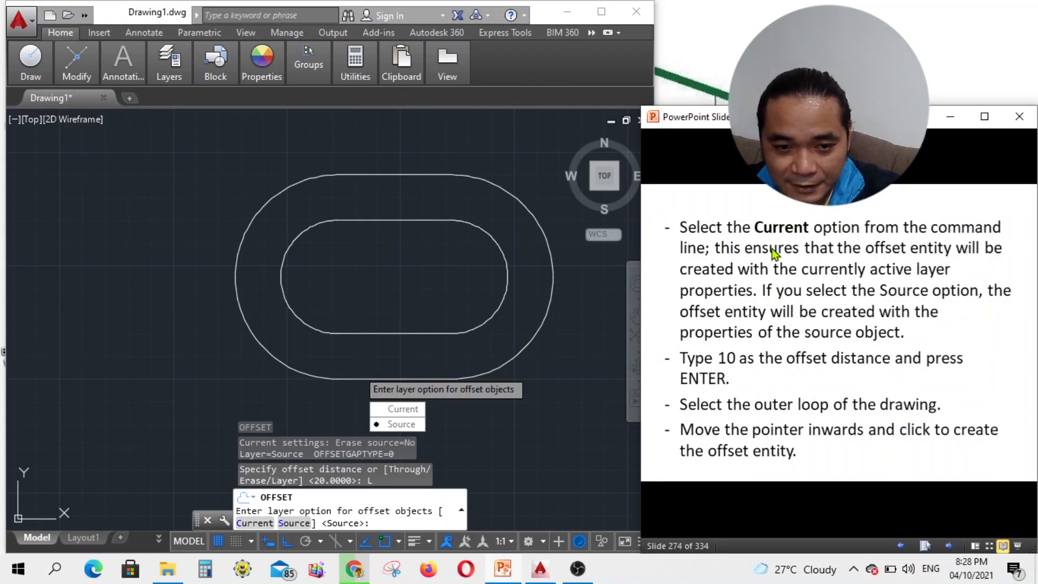
click(404, 408)
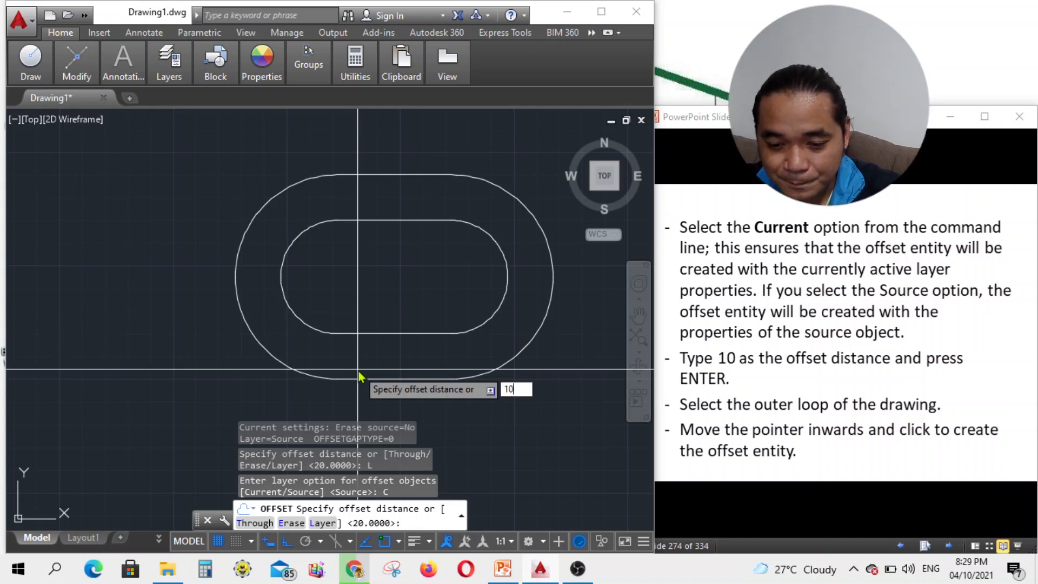
- Offset the outer slot-shaped loop inward by 10 units and end the command
key(Return)
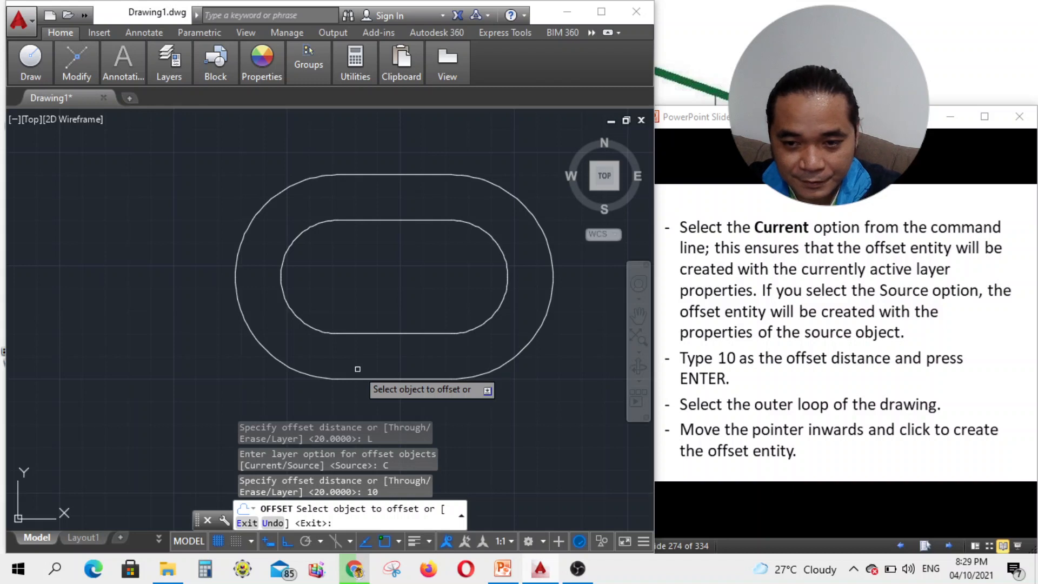
click(423, 377)
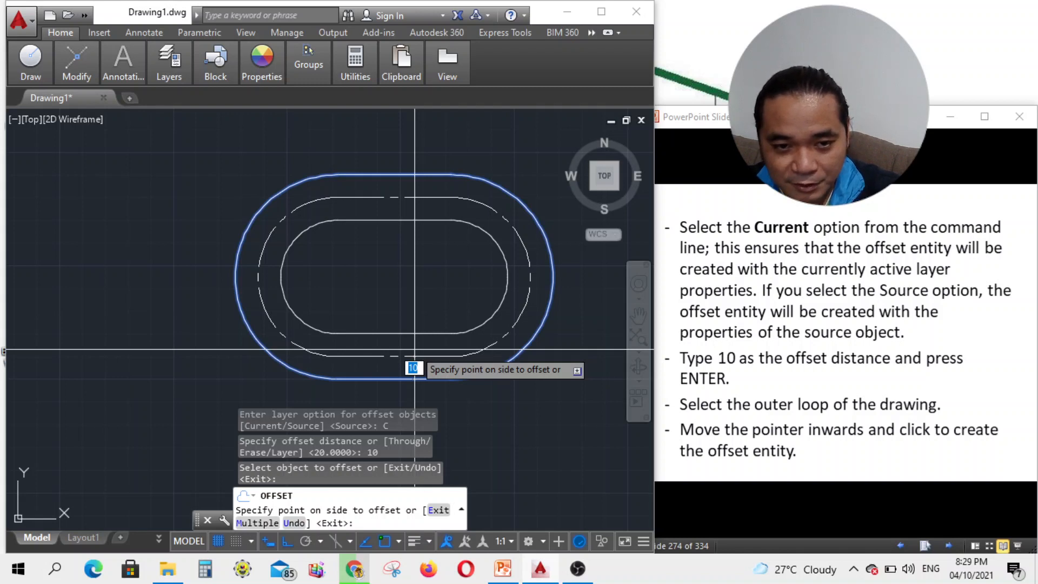
click(415, 350)
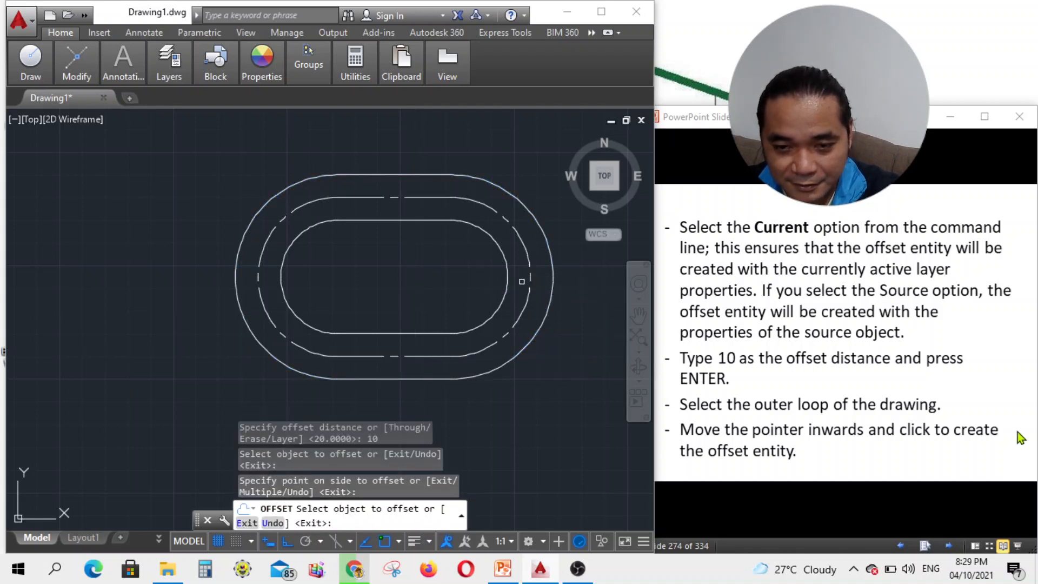
key(Escape)
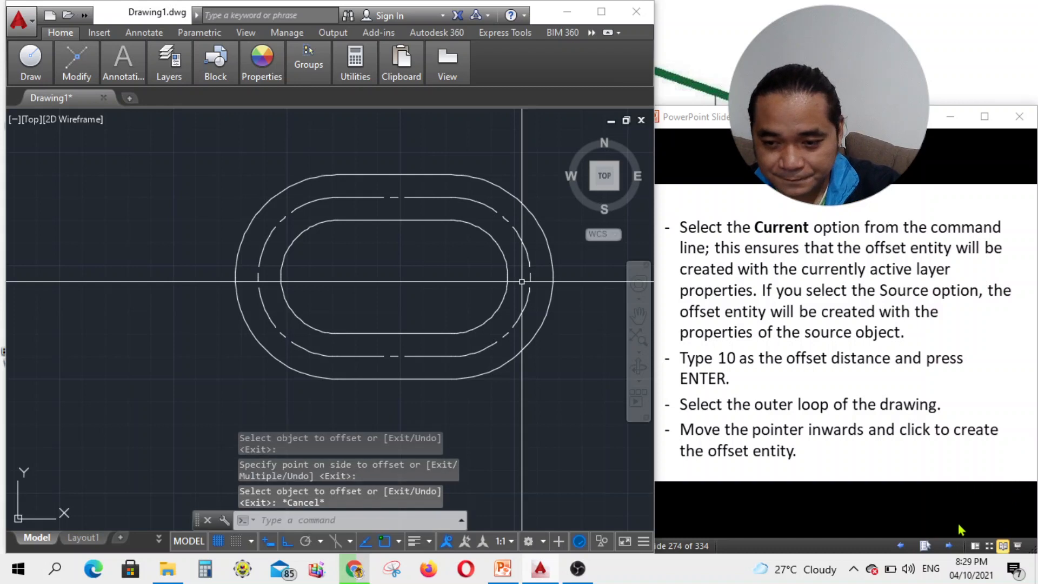
- Advance the PowerPoint instructions by one slide and make layer 0 current in the AutoCAD drawing
click(950, 545)
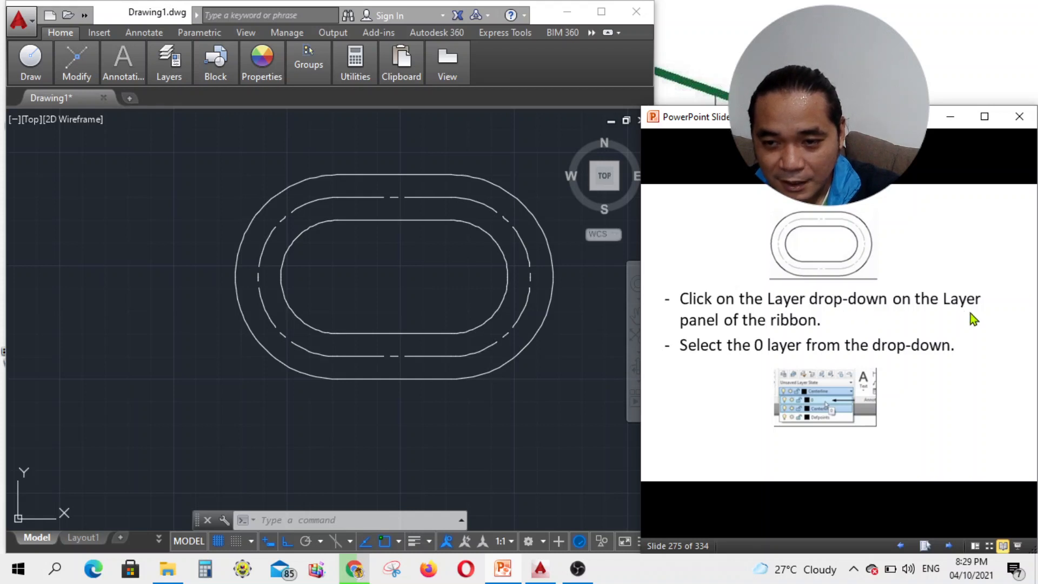
click(172, 73)
click(169, 62)
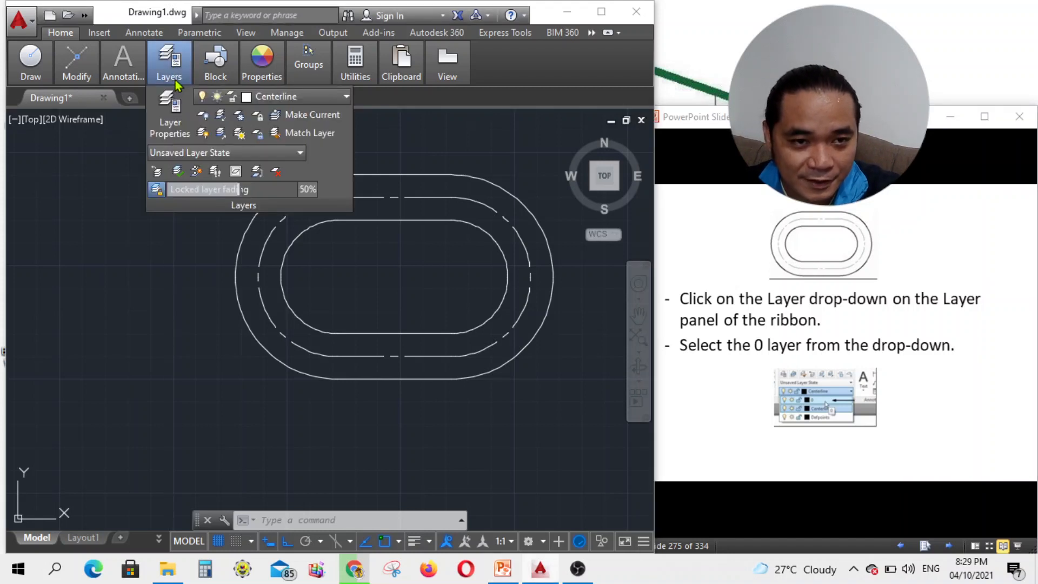
click(274, 102)
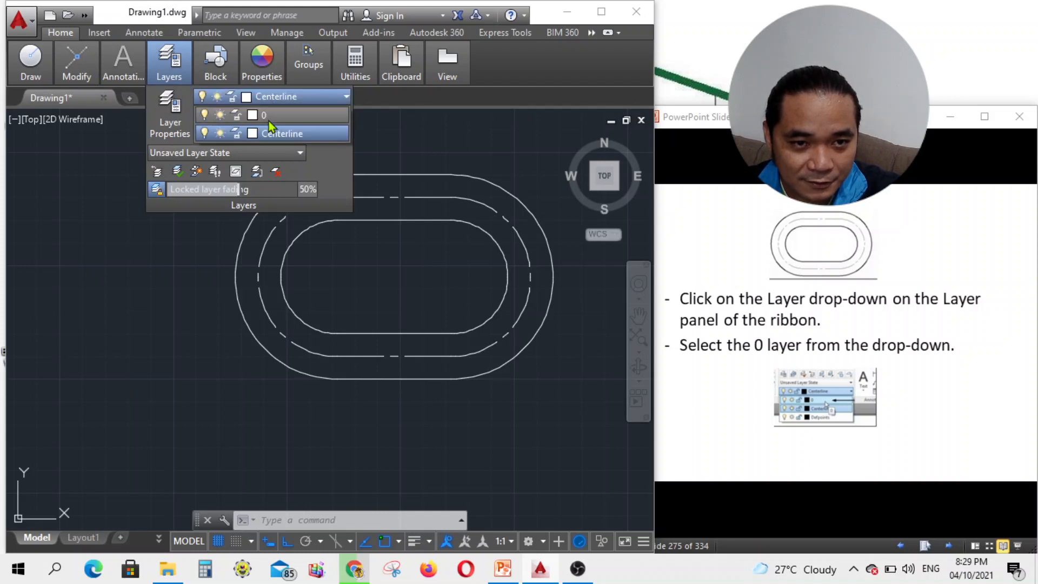
click(268, 116)
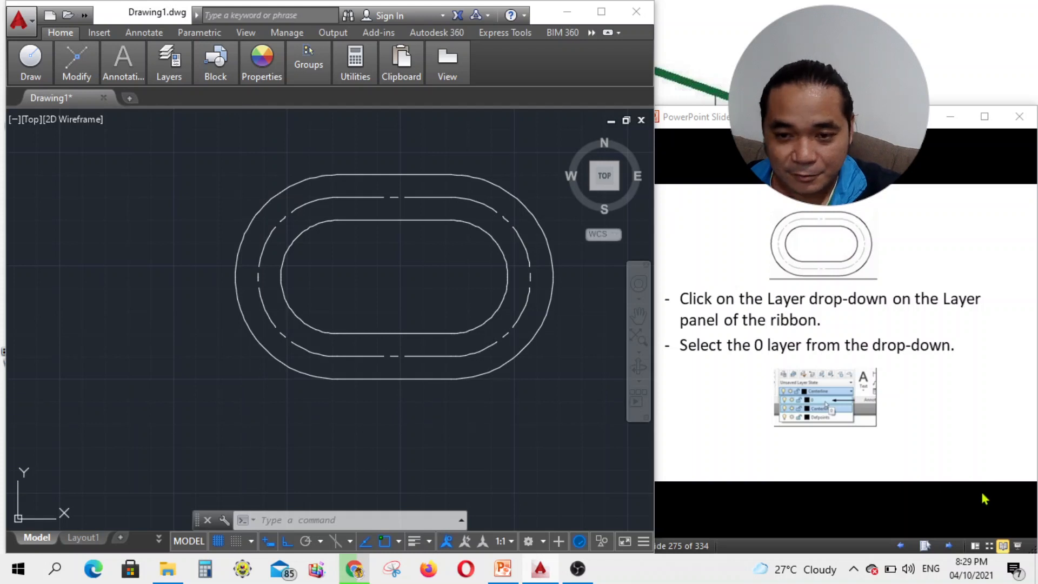
- Advance the PowerPoint instructions to the 12 mm circle slide, rechecking the preceding slide about layer 0
click(944, 472)
click(949, 548)
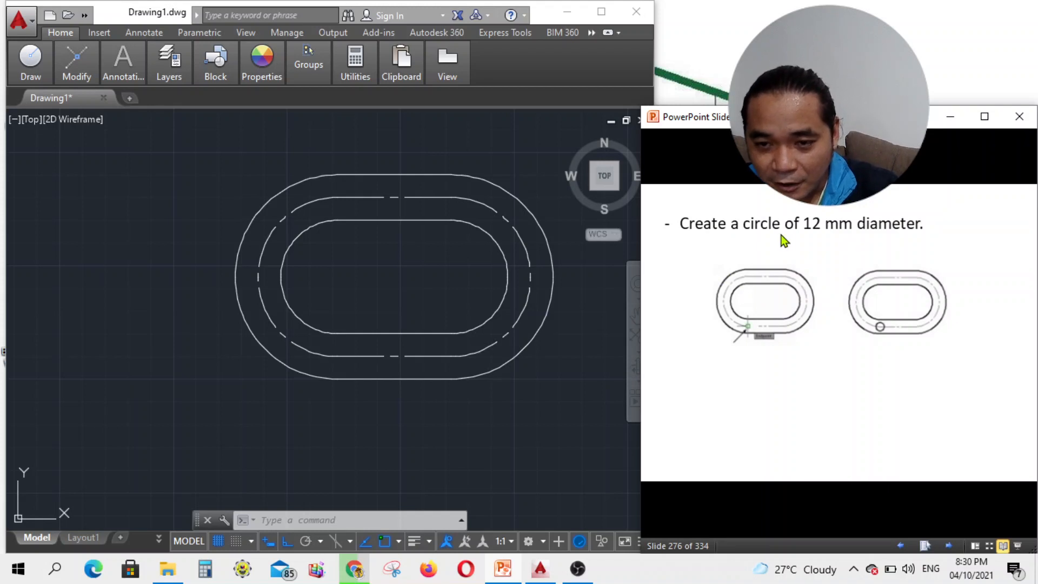
click(320, 362)
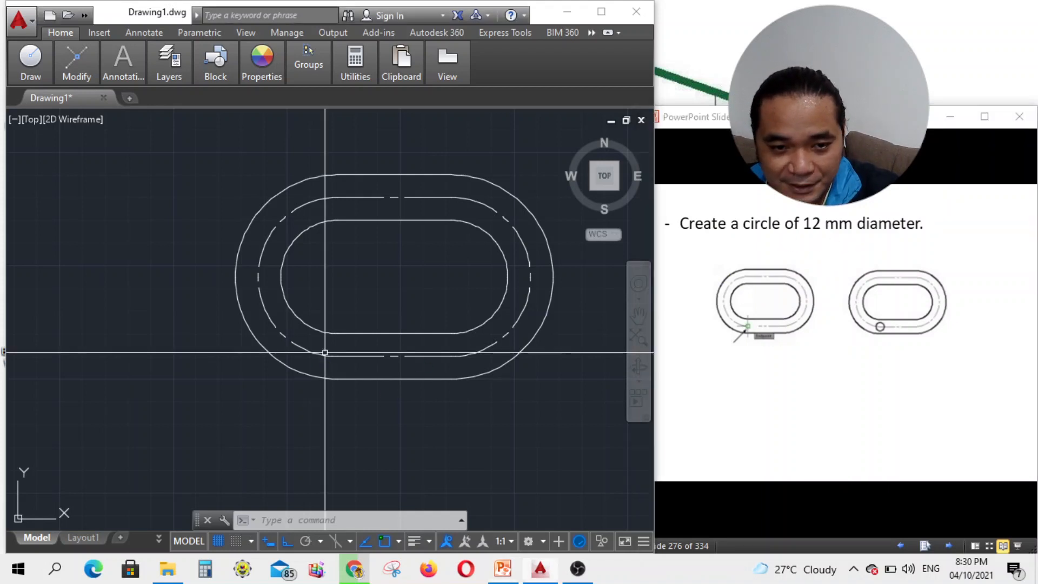
click(904, 547)
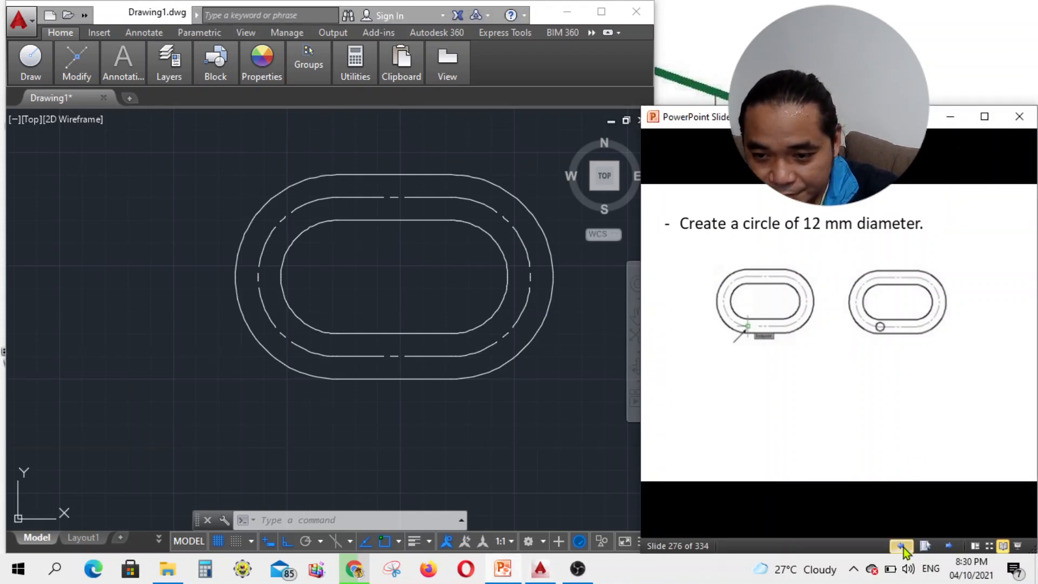
click(904, 547)
click(903, 547)
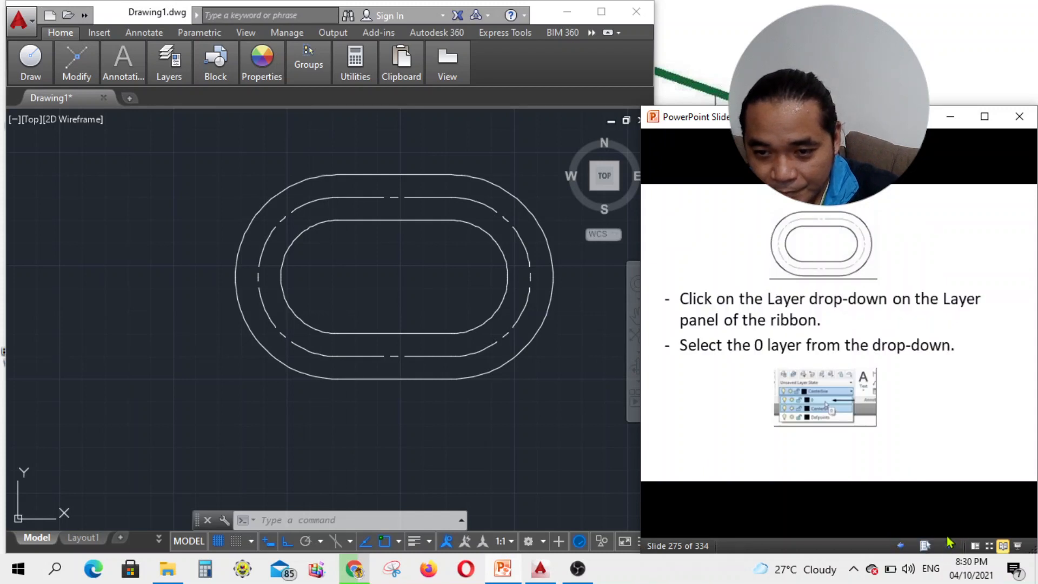
click(950, 545)
click(424, 435)
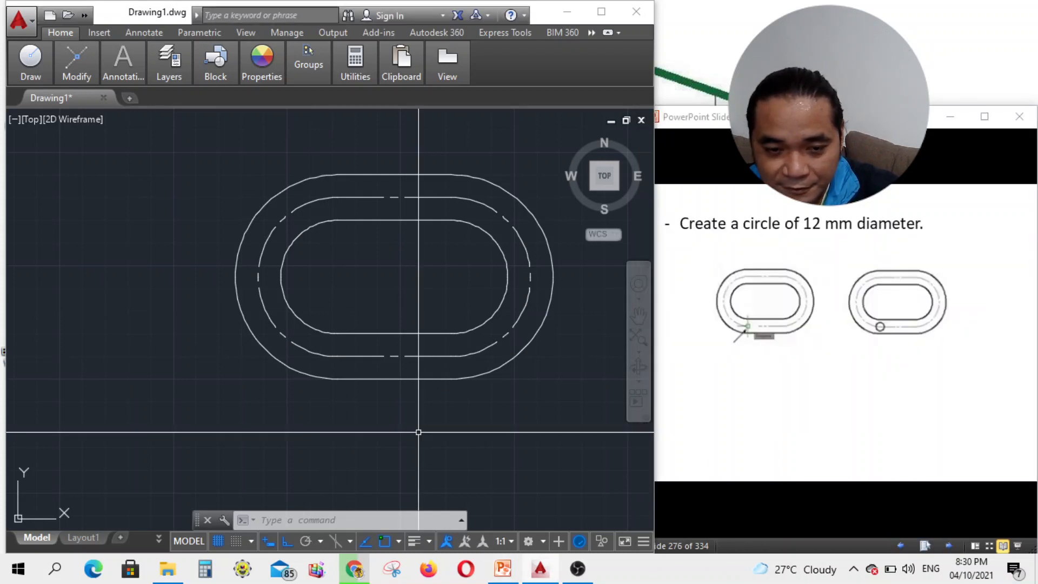
text(c)
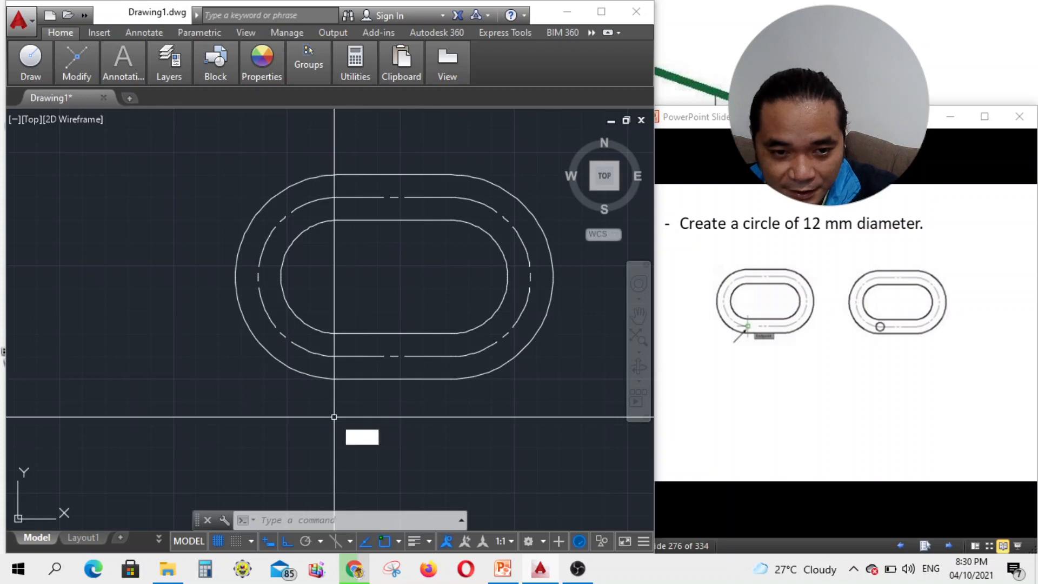
key(Return)
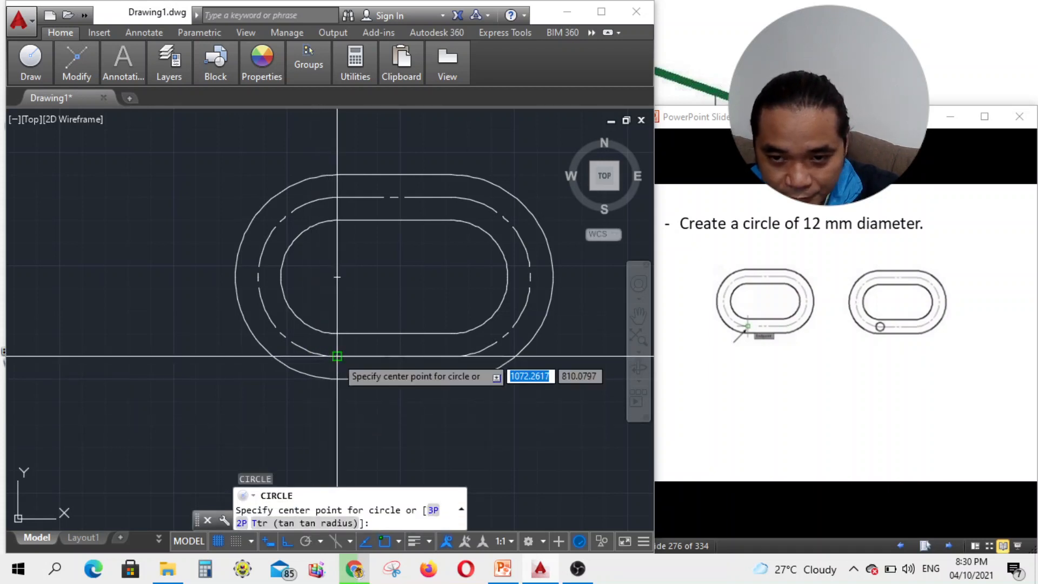
scroll(337, 356, up, 4)
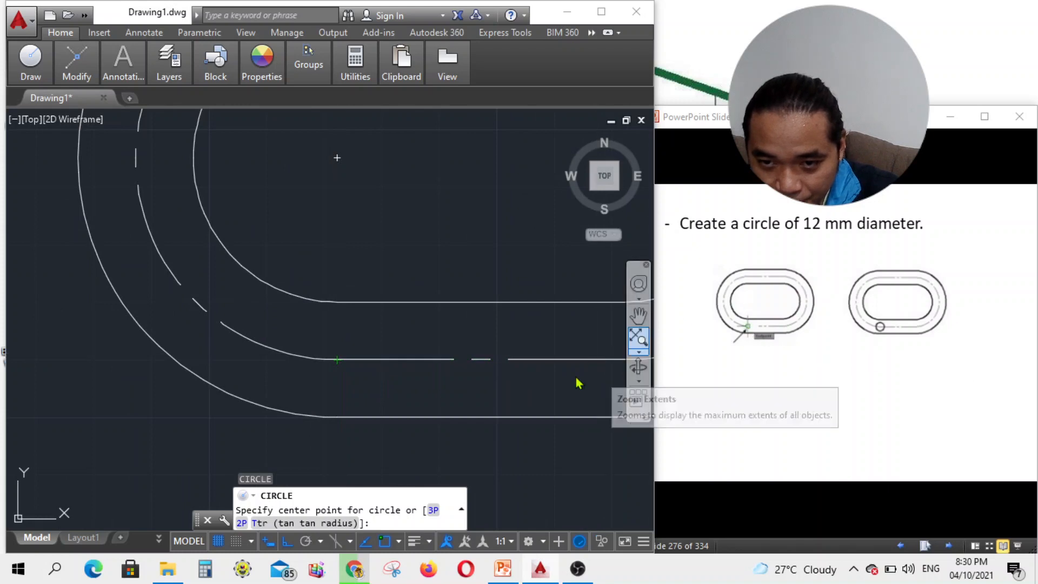
scroll(337, 389, down, 4)
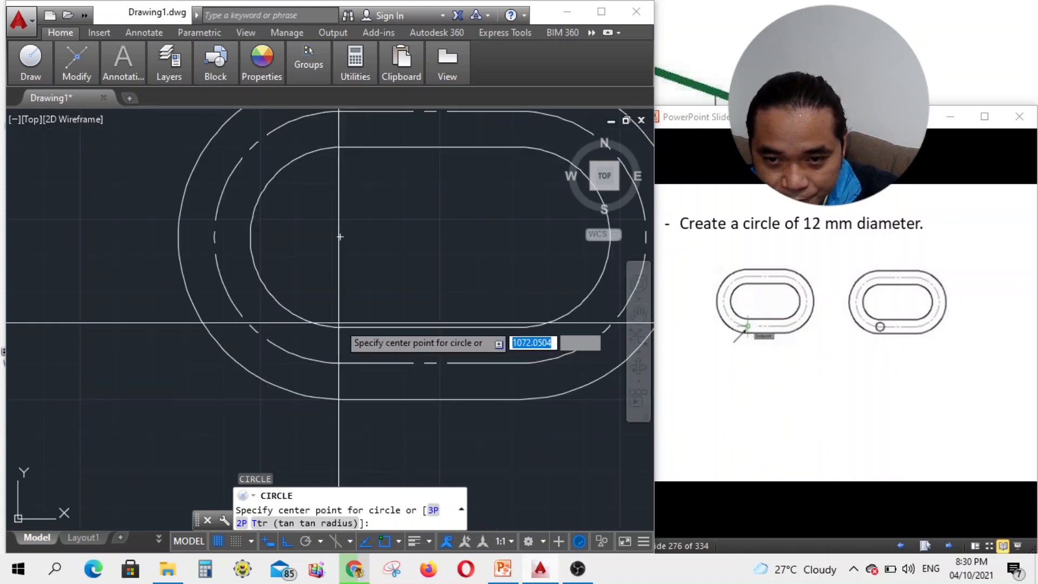
scroll(362, 387, down, 4)
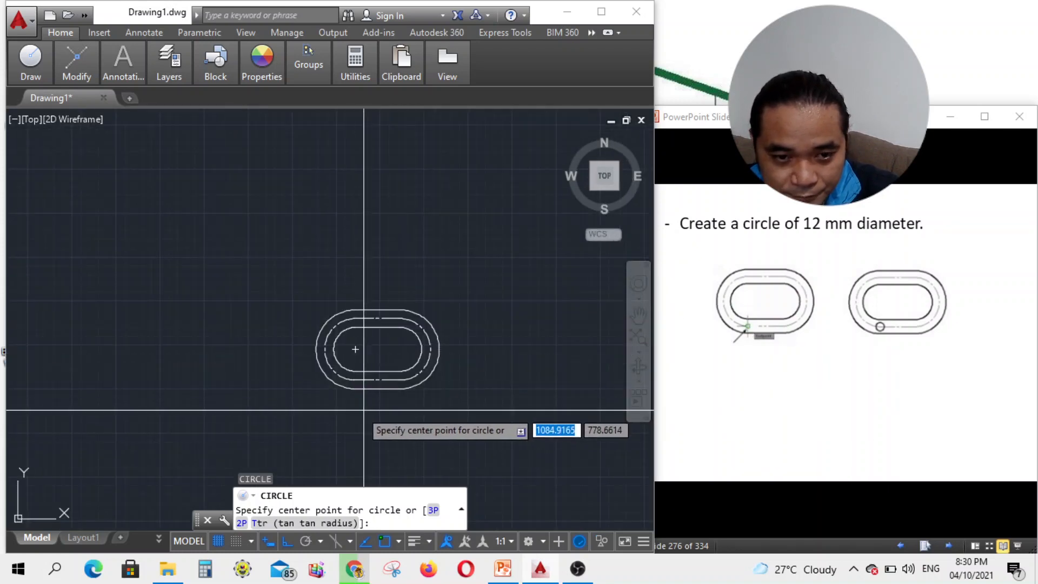
key(Escape)
- Draw a 12 mm diameter circle centred on the centerline loop where its lower straight segment meets the left arc
scroll(351, 405, up, 4)
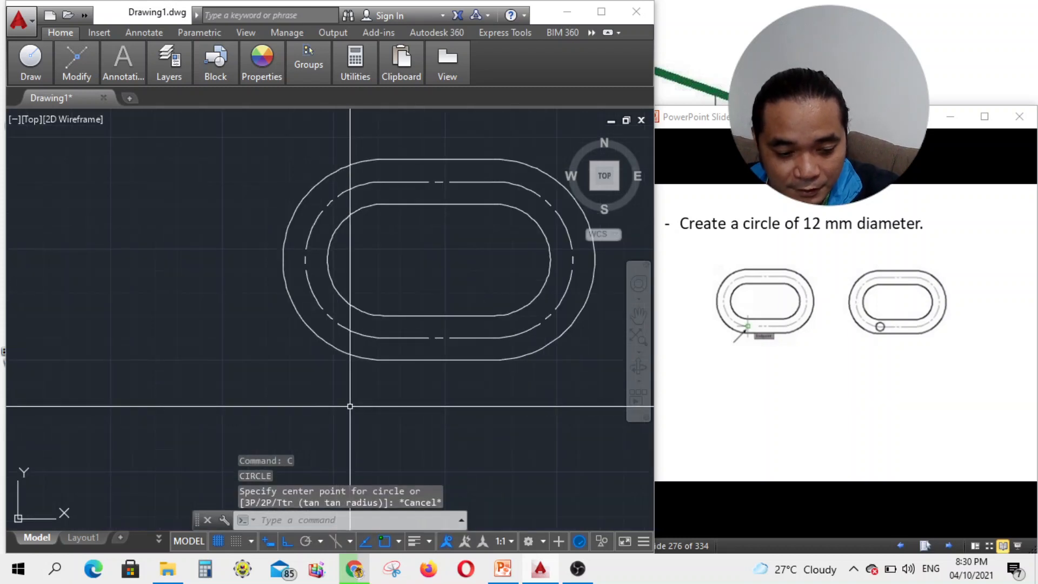
text(c)
key(Return)
scroll(382, 324, up, 3)
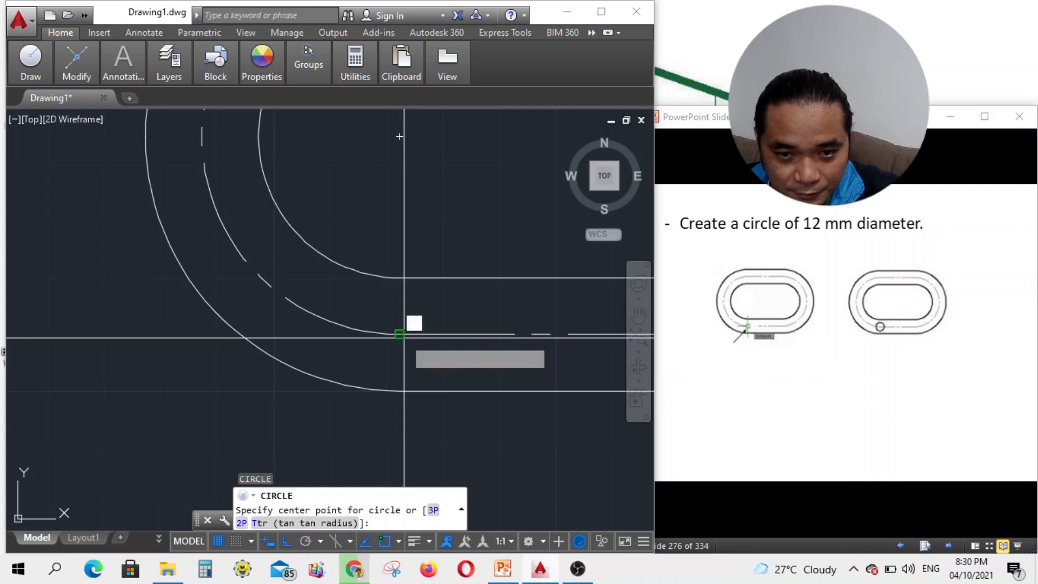
click(404, 338)
scroll(409, 346, up, 3)
scroll(410, 352, down, 3)
scroll(411, 372, down, 3)
scroll(391, 370, up, 5)
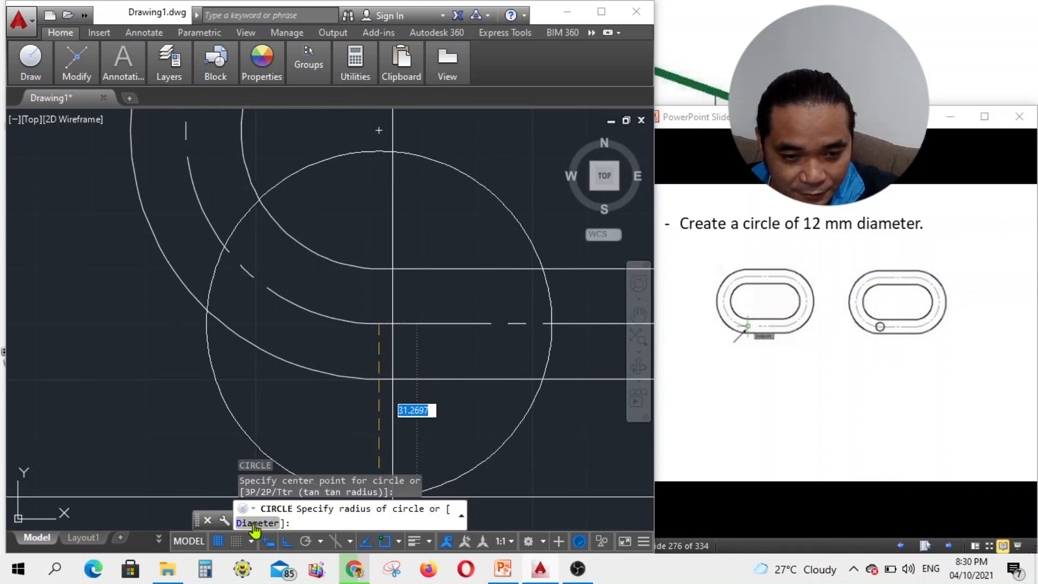
click(256, 523)
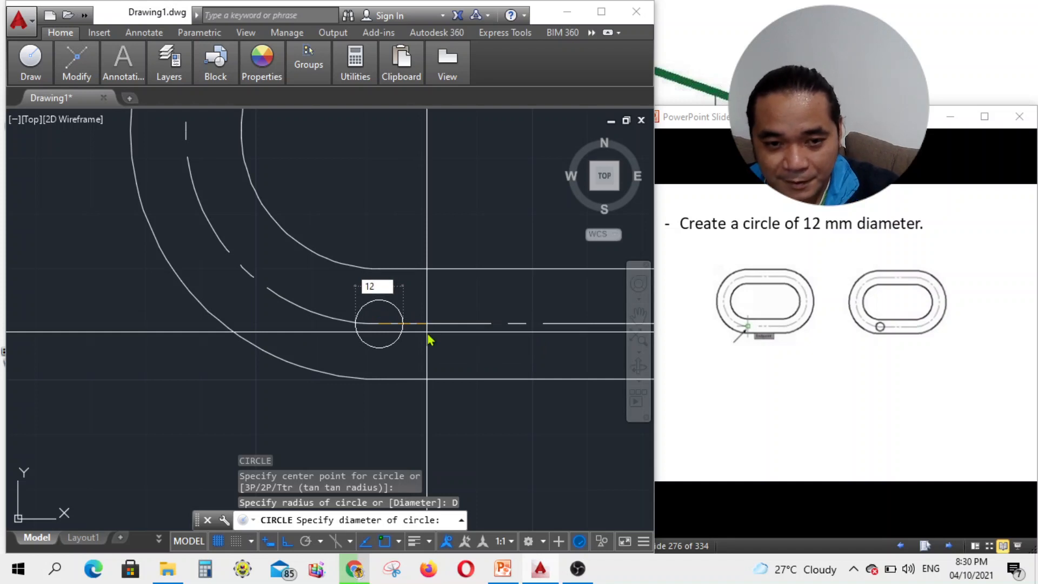
key(Return)
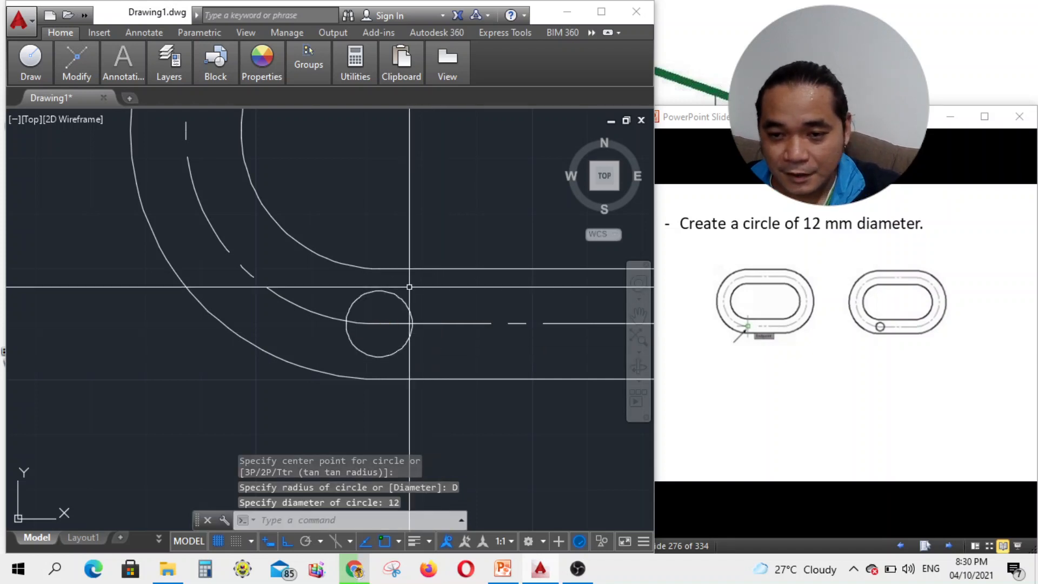
scroll(362, 370, down, 4)
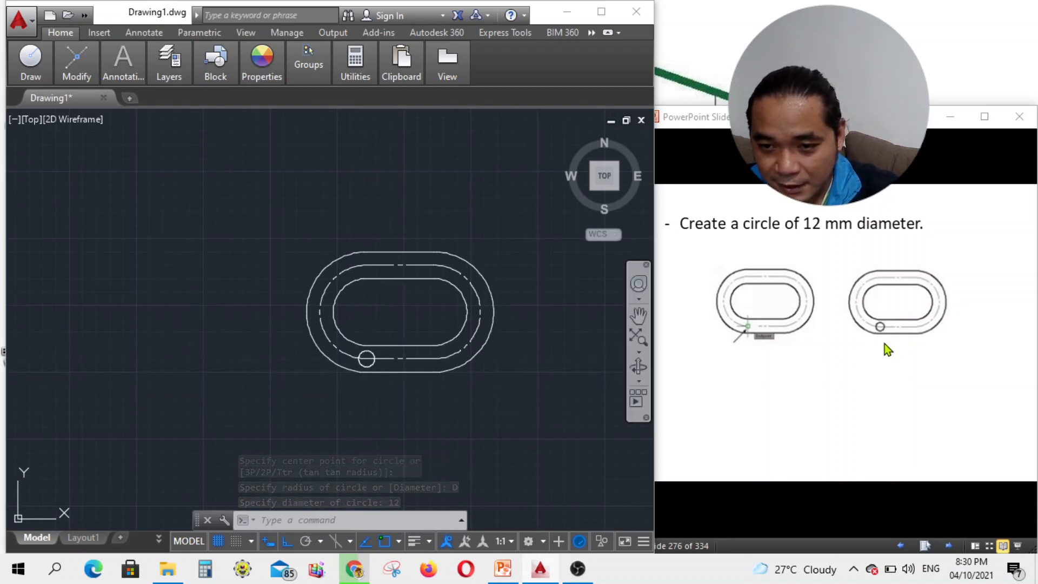
- Advance the PowerPoint instructions to the Path Array slide, and start a Path Array in AutoCAD with the 12 mm circle as its object
click(954, 548)
click(955, 547)
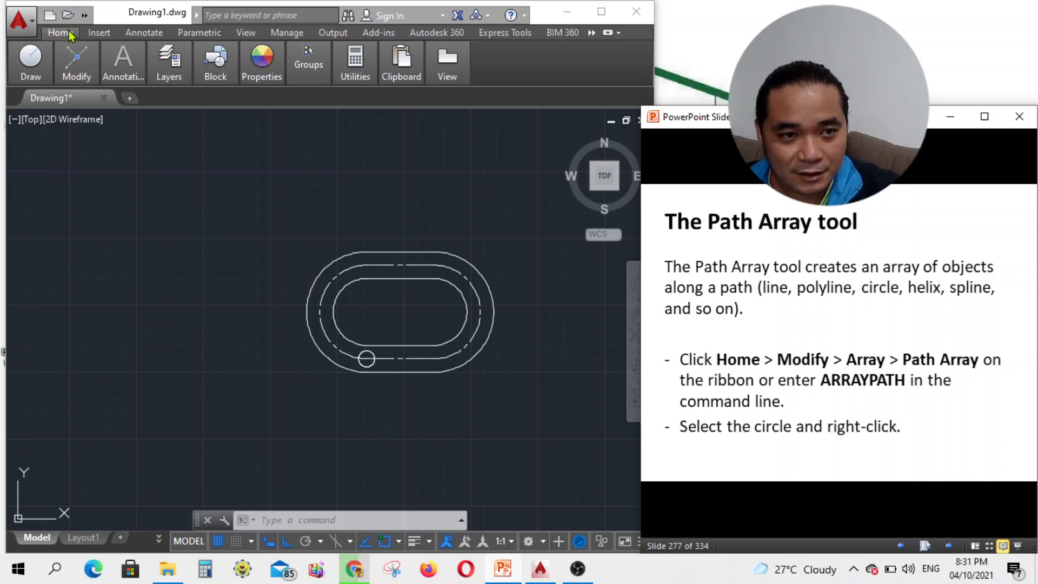
click(70, 78)
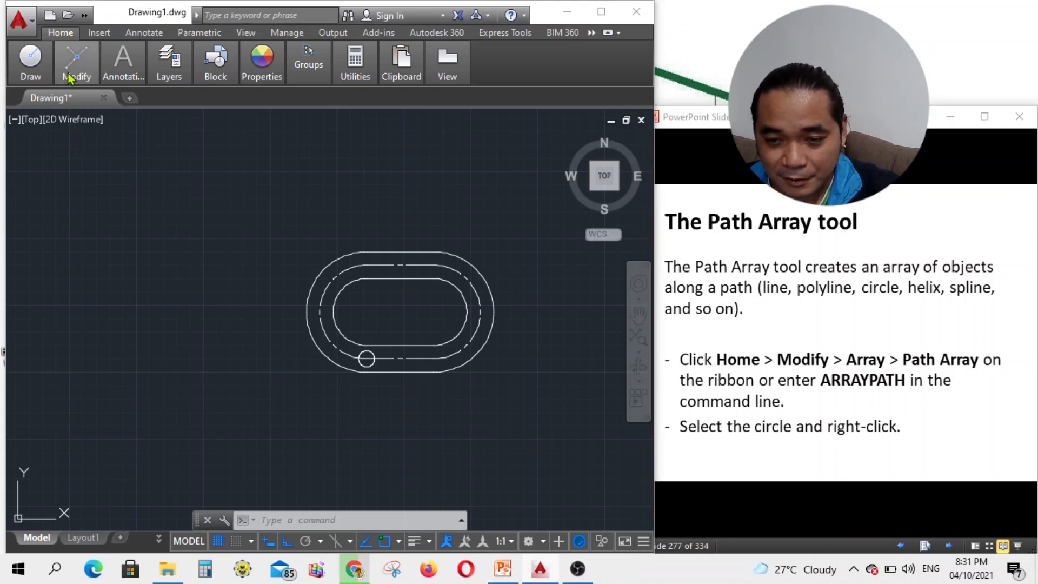
mouse_move(77, 80)
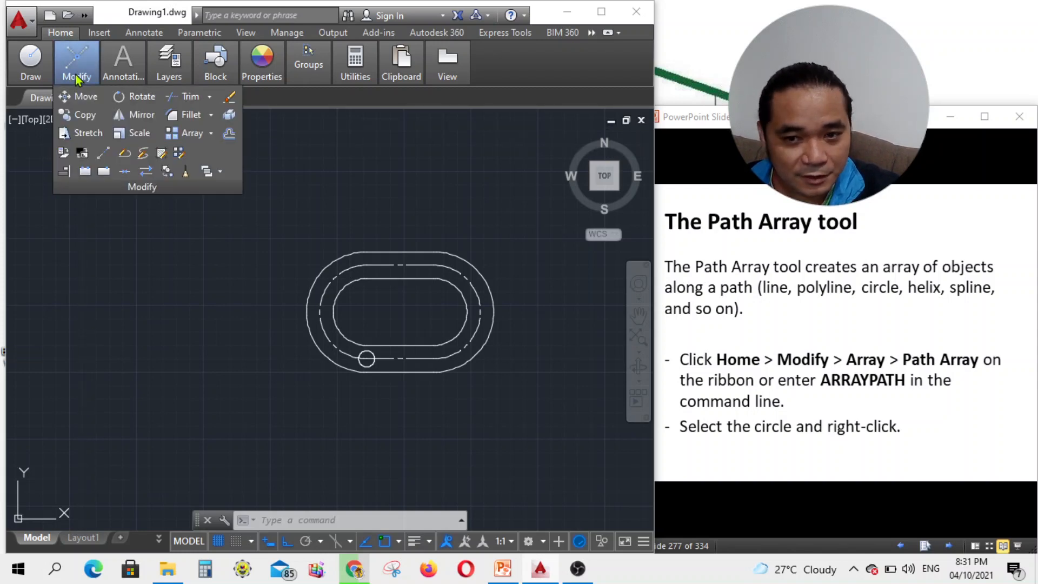
click(211, 134)
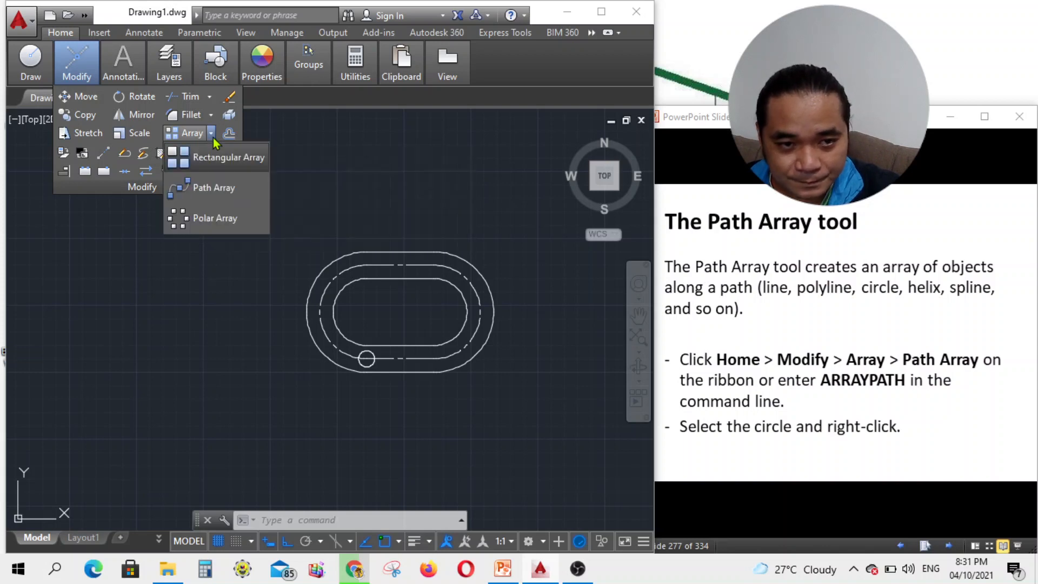
click(215, 188)
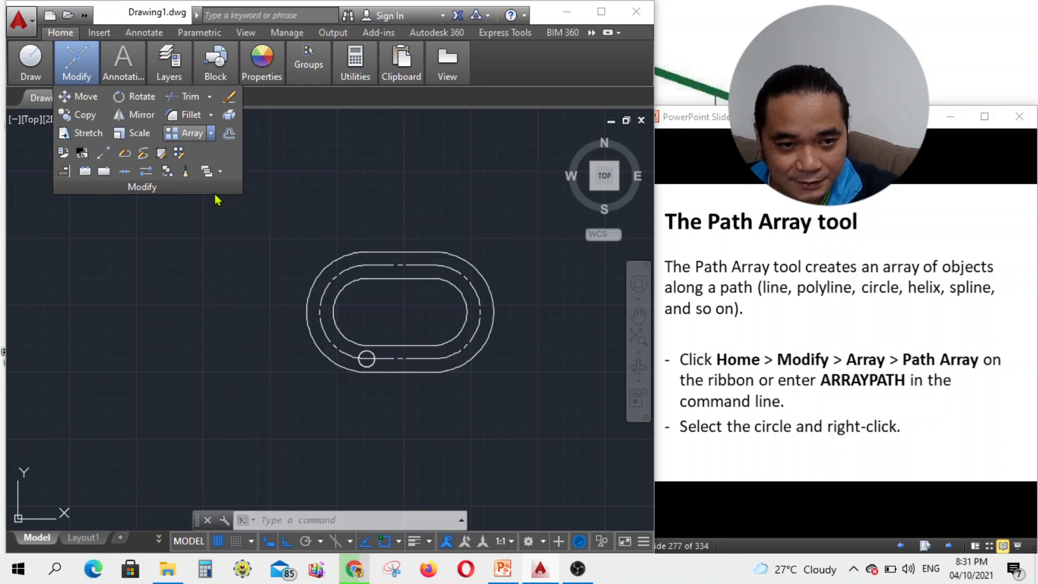
scroll(373, 360, up, 5)
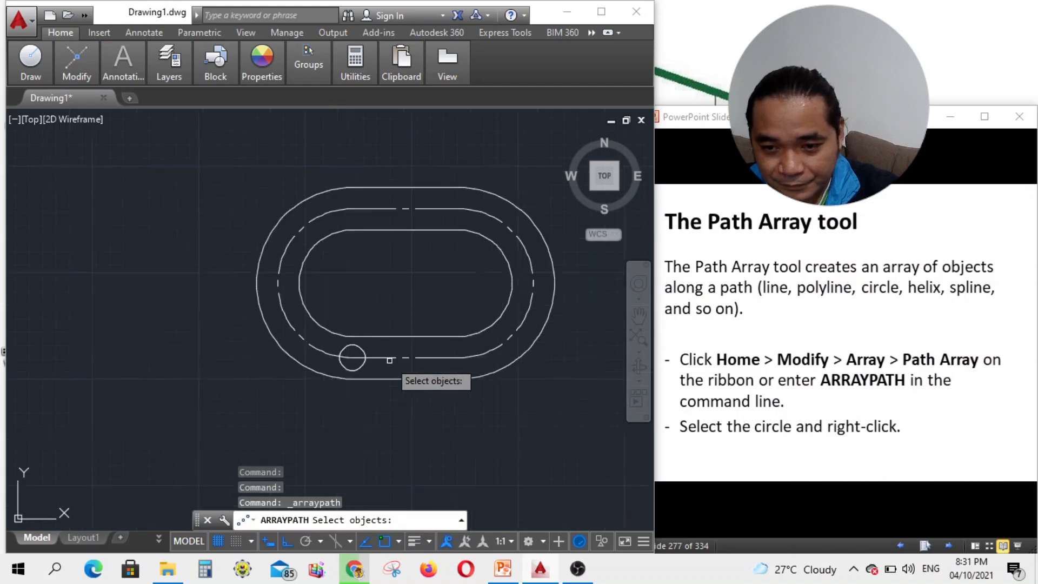
click(349, 365)
right_click(348, 365)
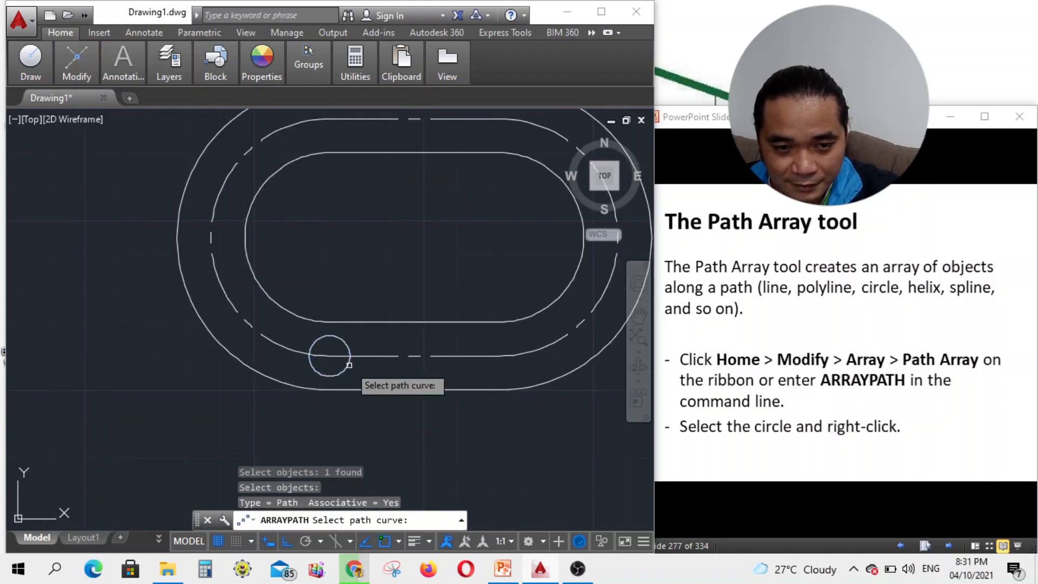
- Advance the PowerPoint instructions by one slide and select the centerline loop in AutoCAD as the array's path curve
click(947, 543)
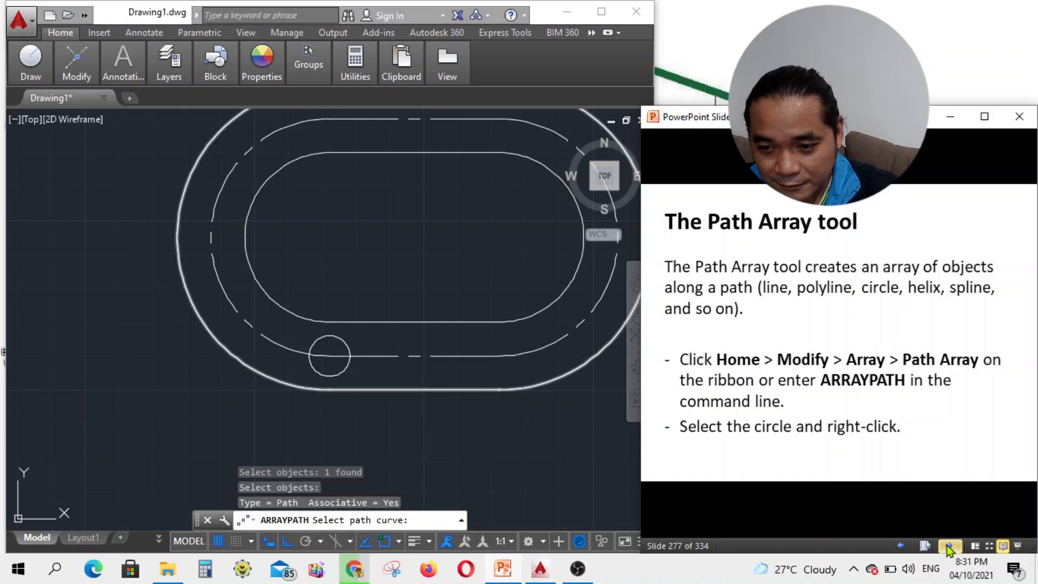
click(948, 545)
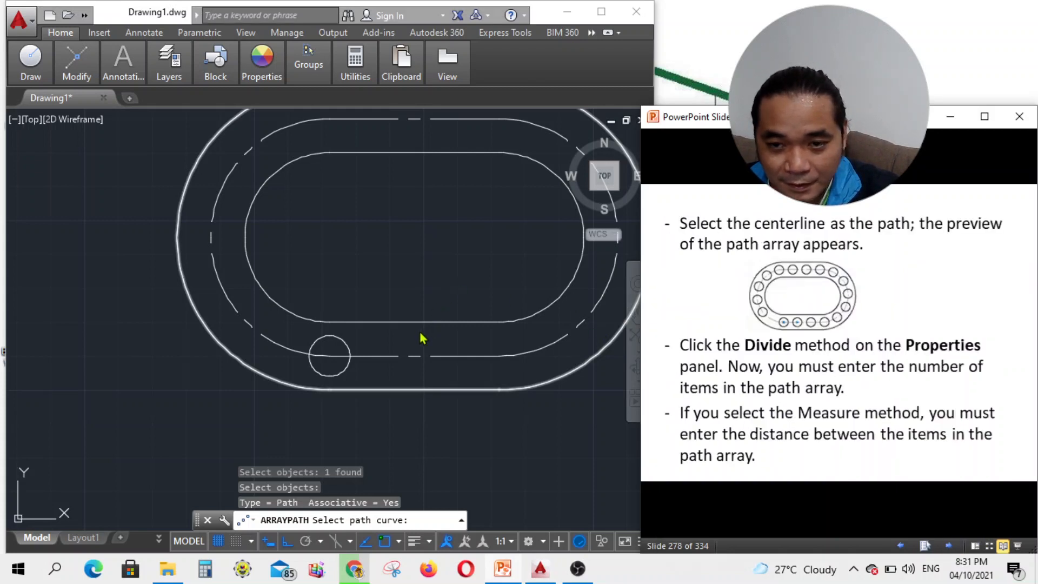
click(403, 365)
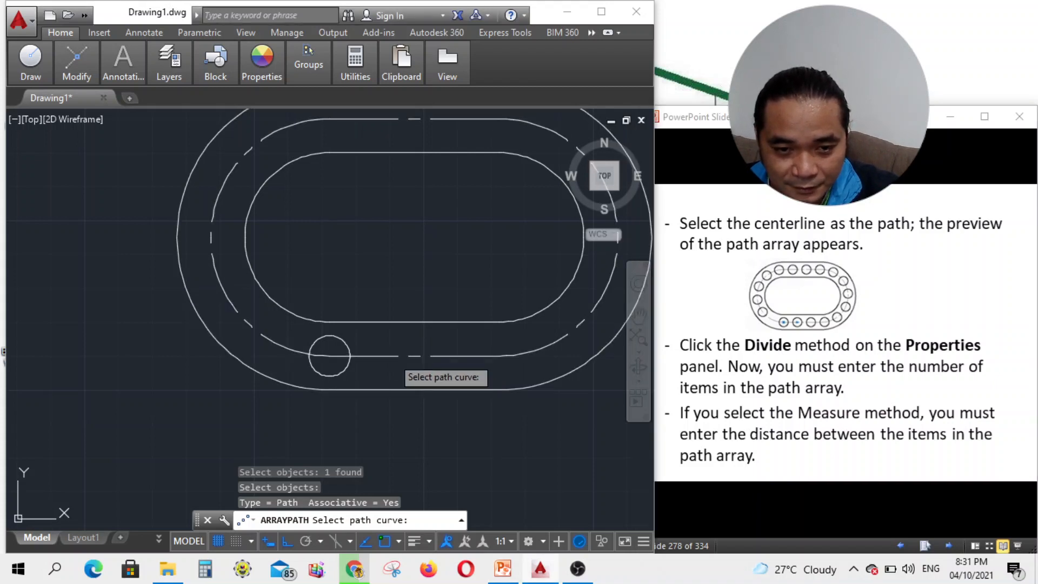
click(390, 356)
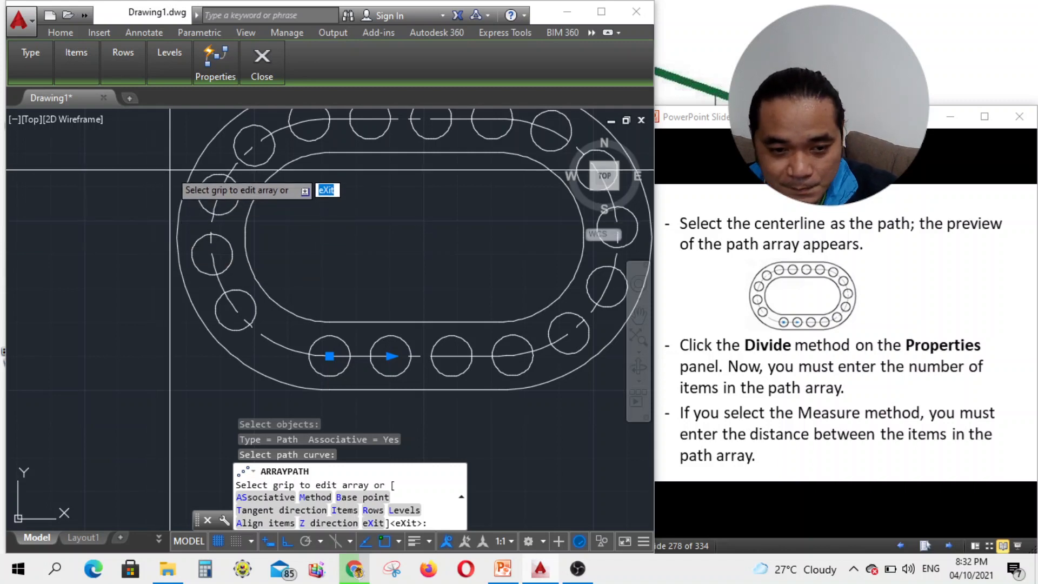
- Set the path array's spacing method to Divide in its properties
click(208, 67)
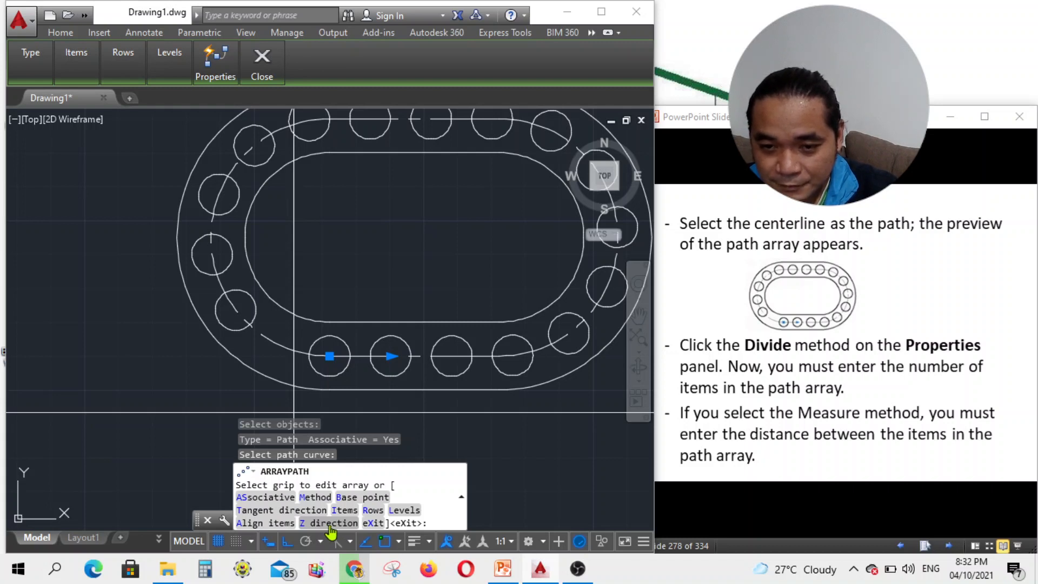
mouse_move(213, 61)
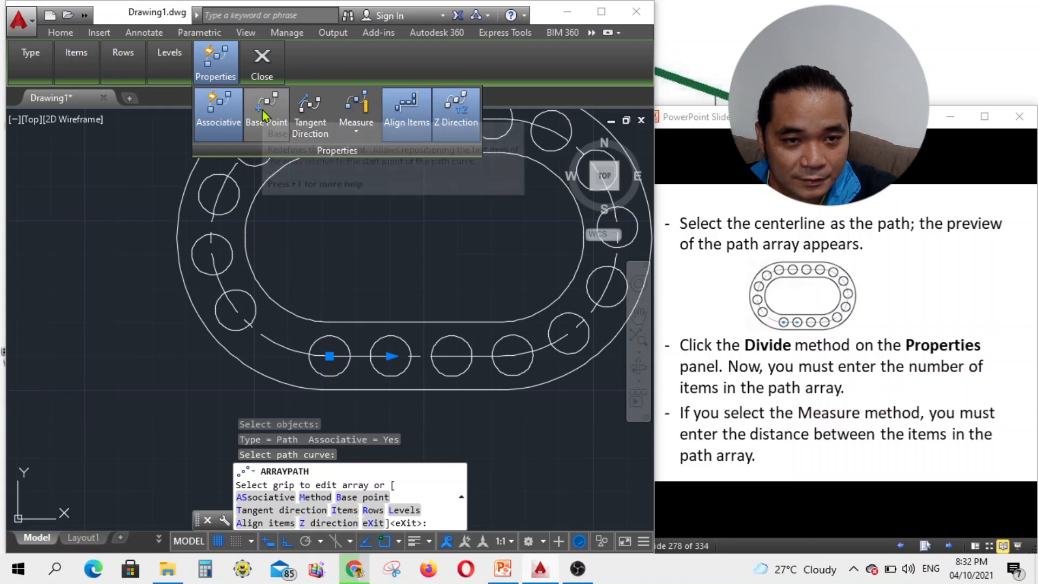
click(353, 134)
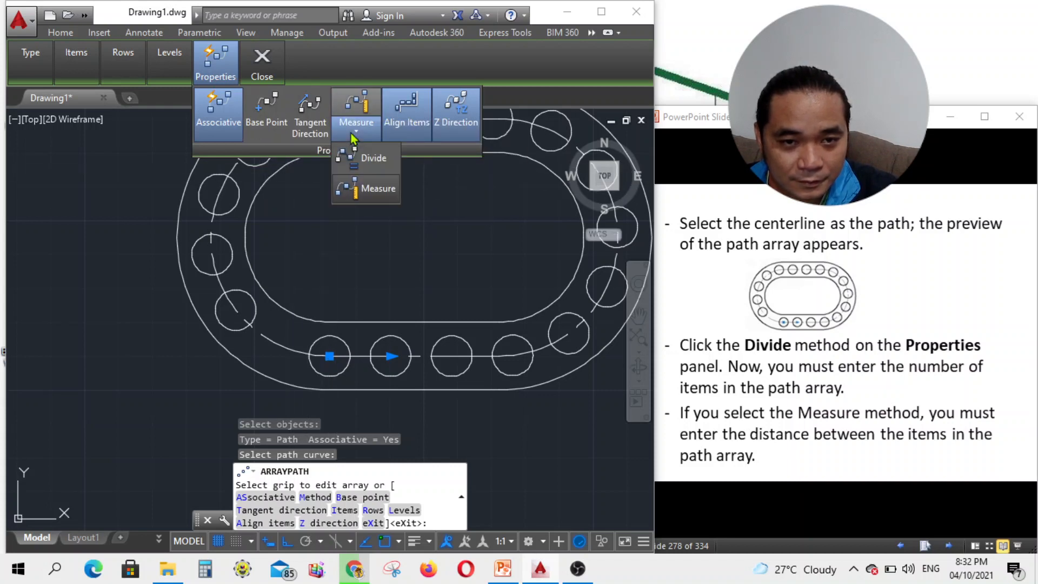
click(368, 162)
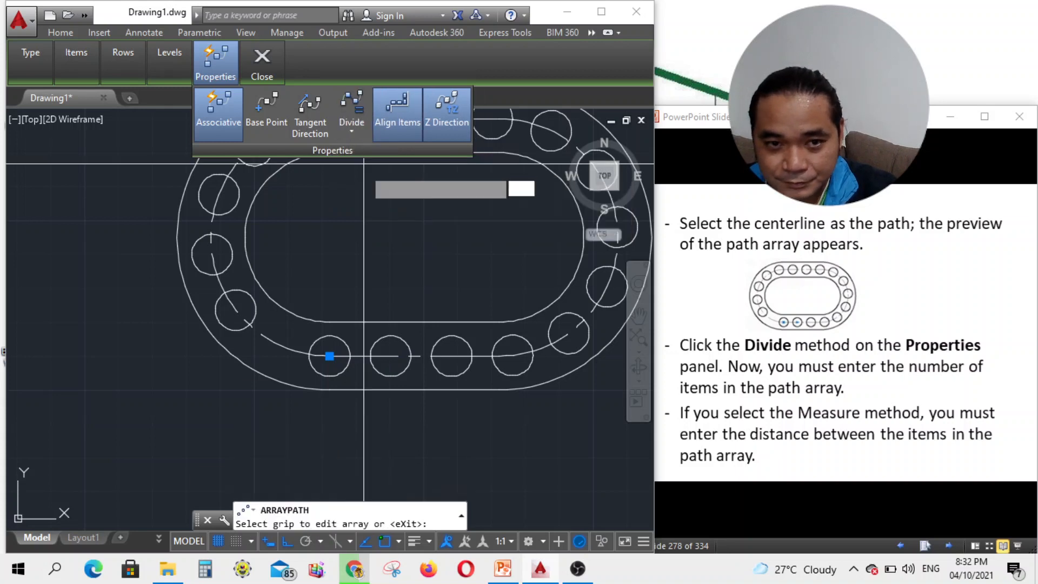
scroll(373, 271, down, 3)
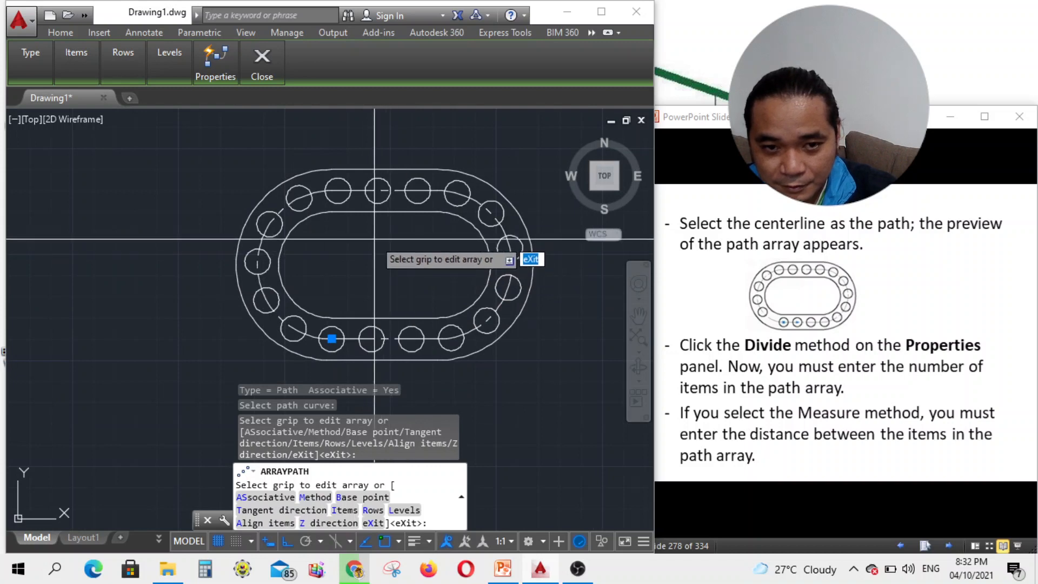
scroll(374, 232, up, 2)
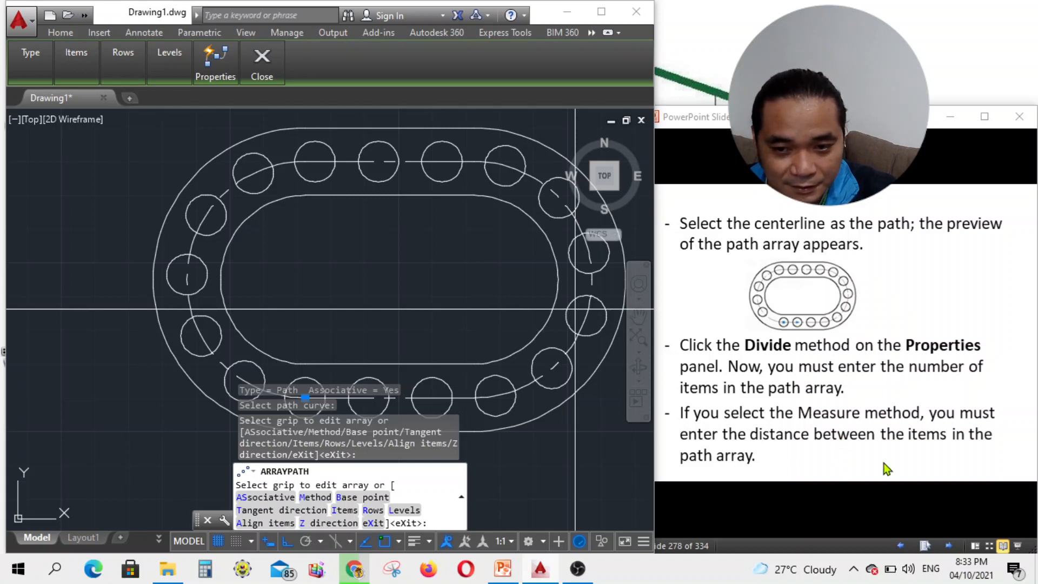
- Advance the PowerPoint instructions to the Items count slide and review the path array's properties and method options in AutoCAD
click(890, 501)
click(950, 549)
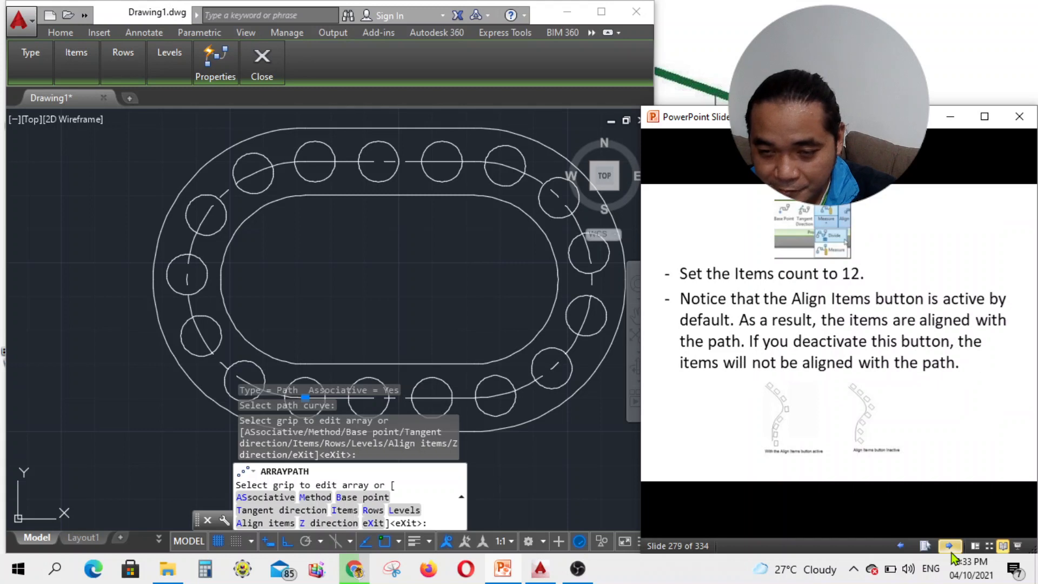
click(208, 81)
click(208, 76)
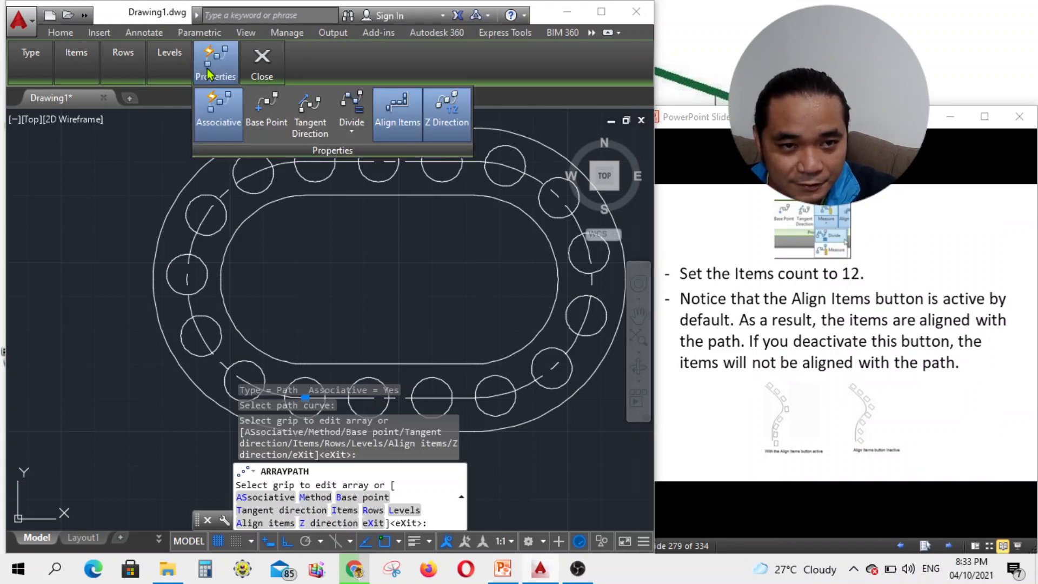
click(361, 134)
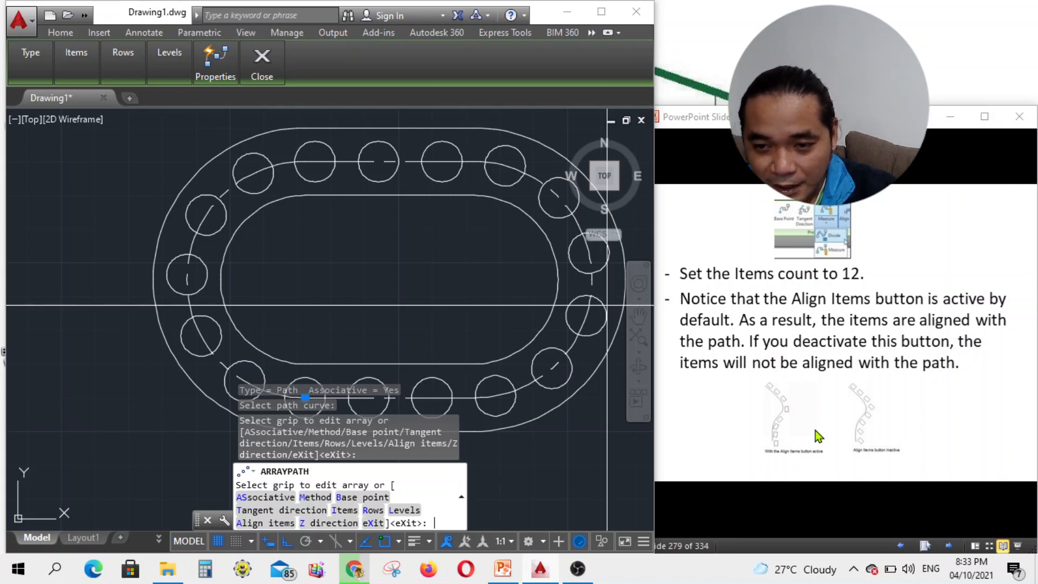
- Finish the path array with the eXit option, keeping the circles along the centerline loop
click(528, 474)
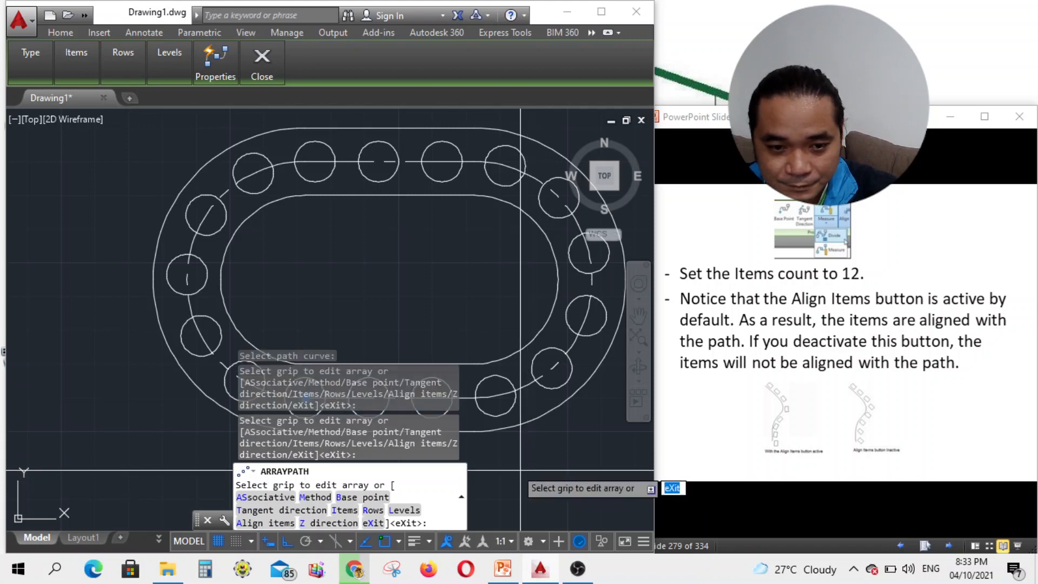
click(509, 464)
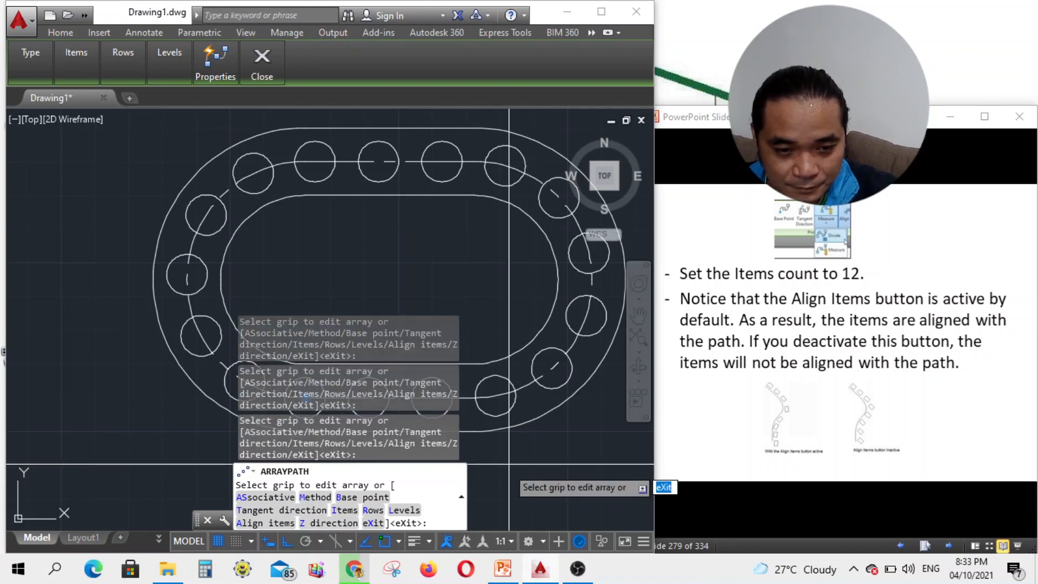
click(375, 523)
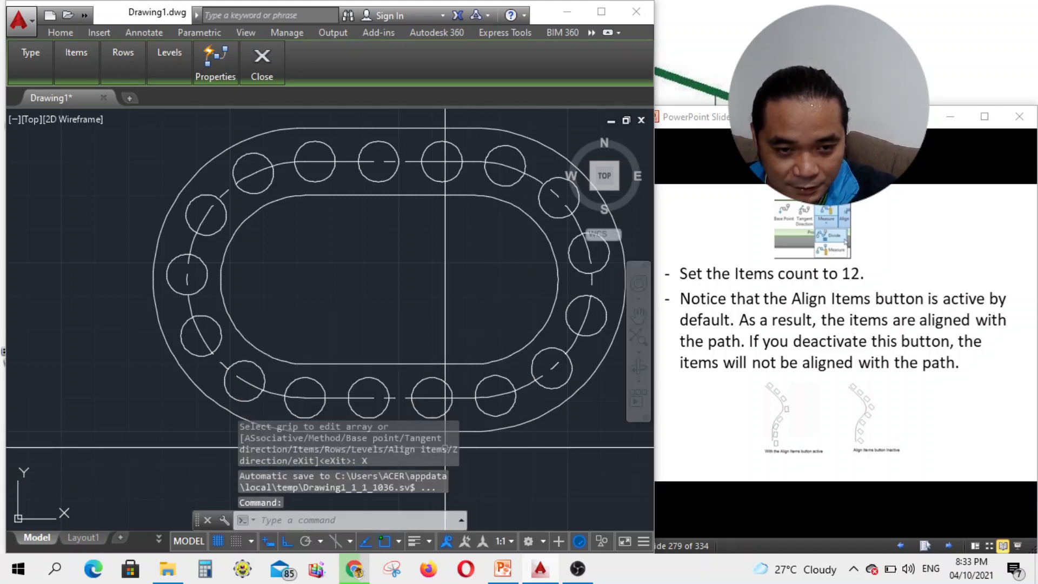
- Advance the PowerPoint instructions to the Close Array slide and return to the AutoCAD drawing
click(941, 506)
click(948, 545)
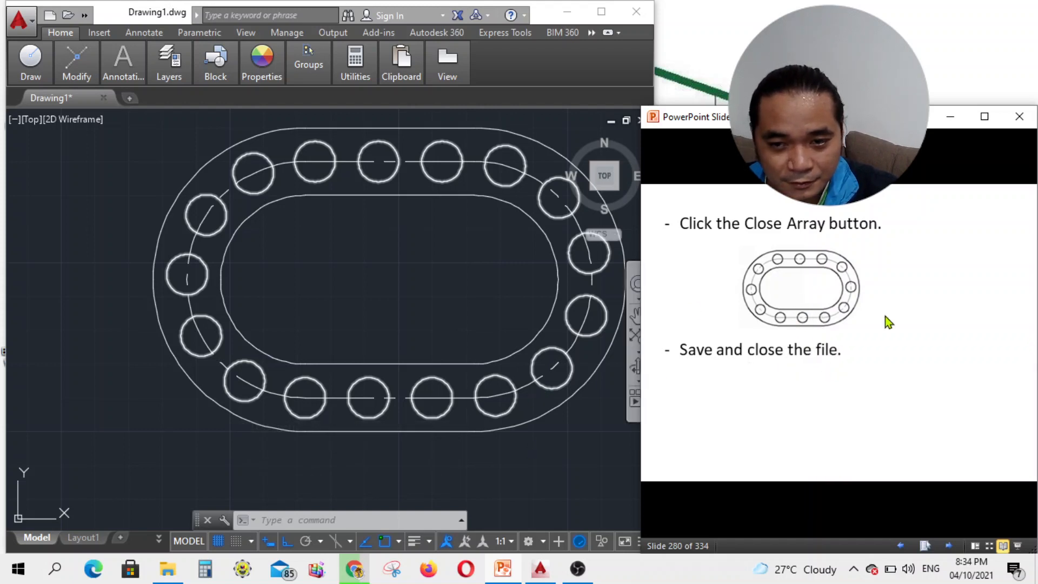
click(586, 420)
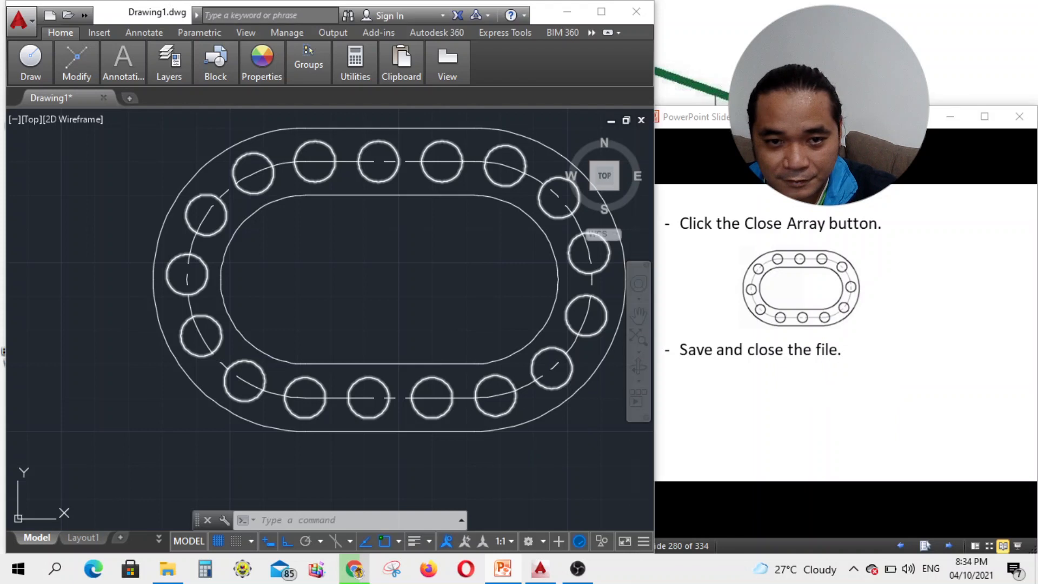
- Select the path array of circles along the centerline loop and set its spacing method to Measure
click(514, 403)
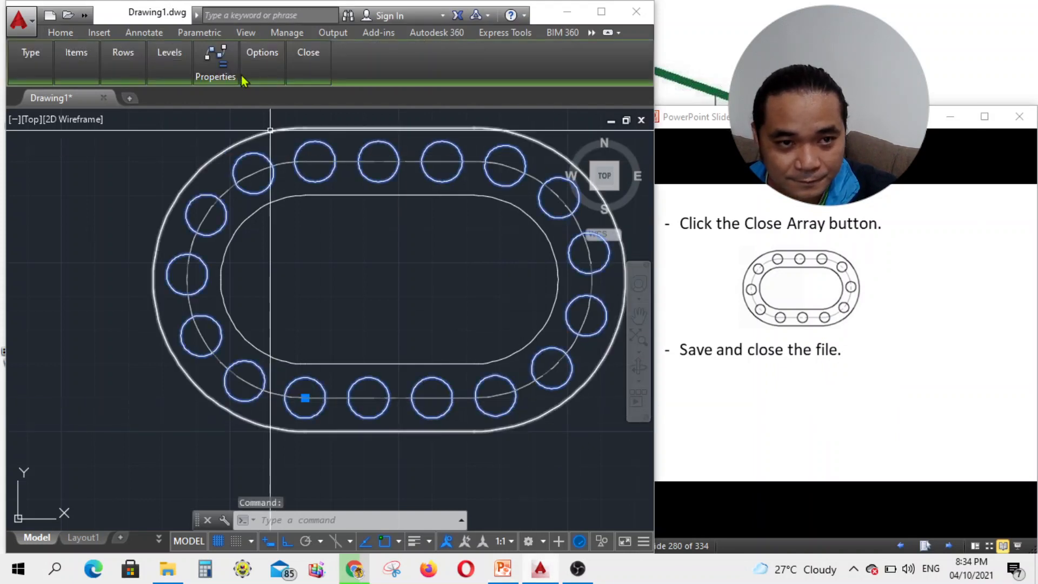
click(223, 67)
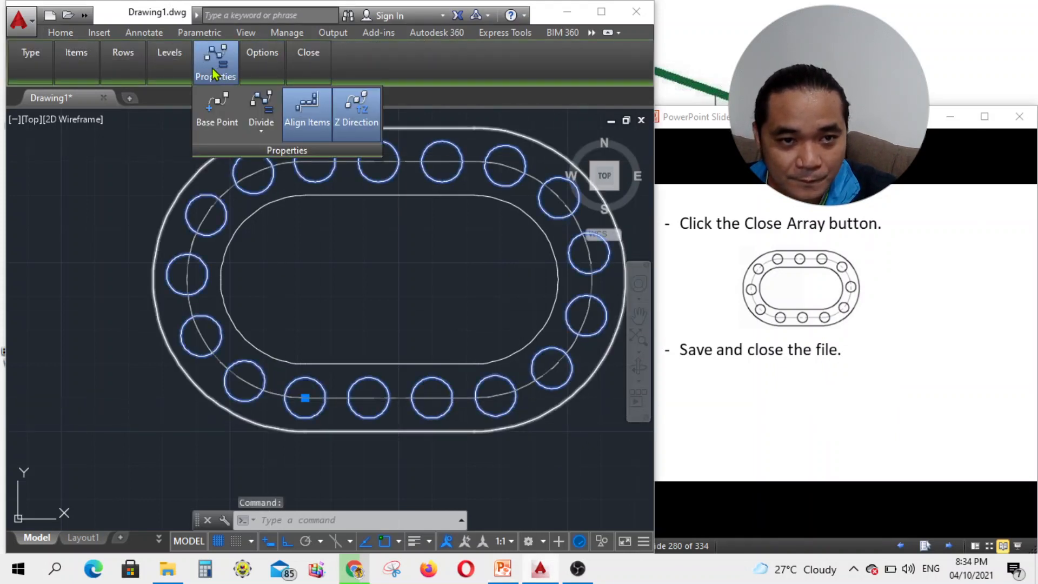
click(262, 132)
click(269, 192)
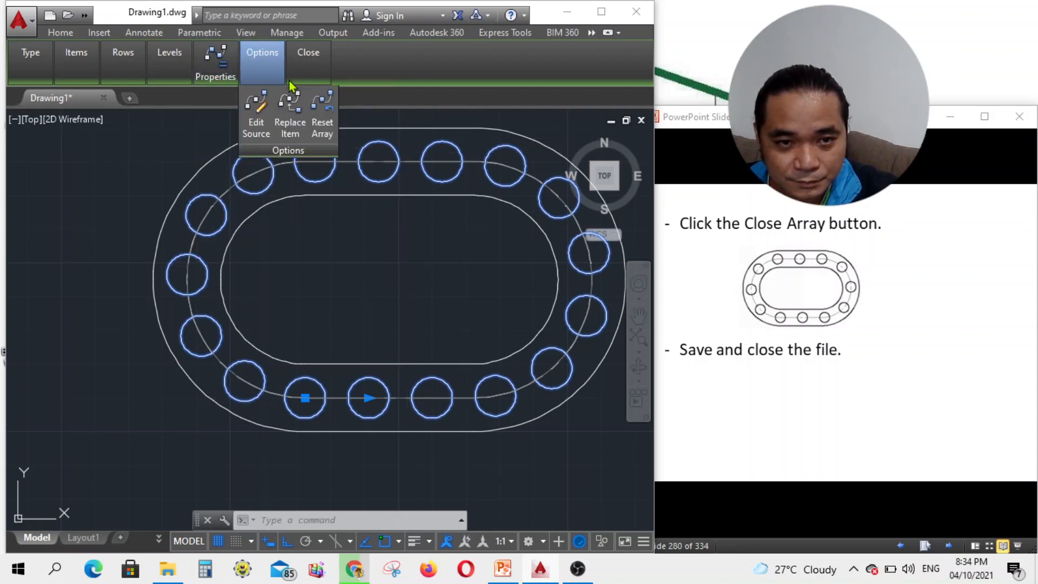
- Switch the spacing method of the selected path array of circles to Divide
mouse_move(229, 68)
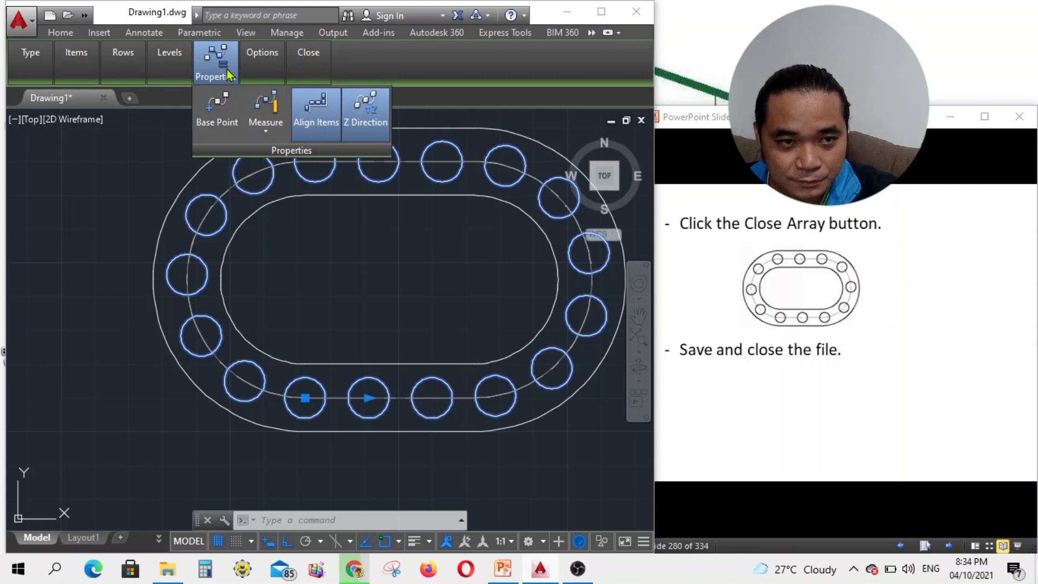
click(265, 128)
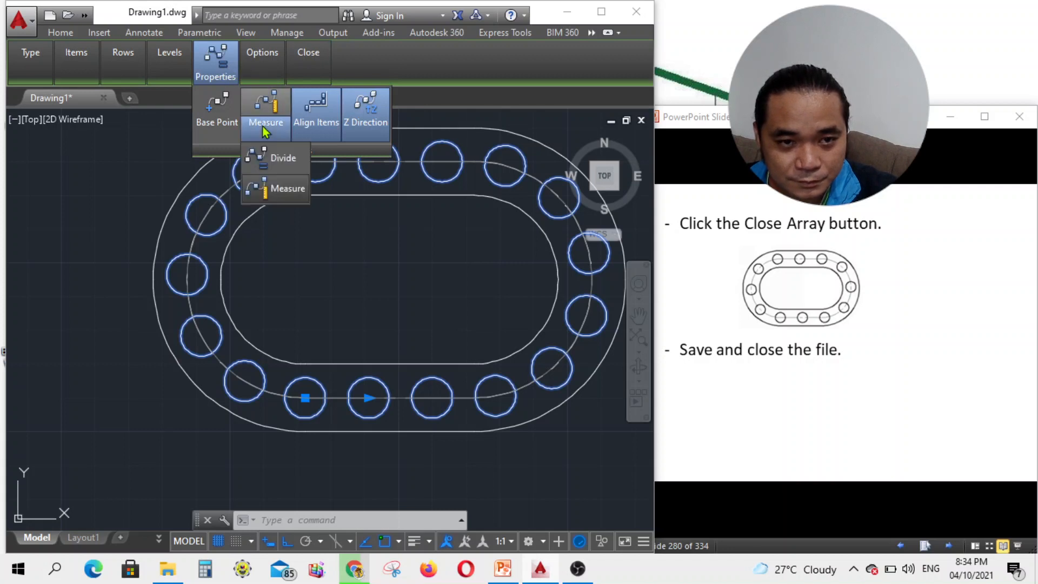
click(265, 158)
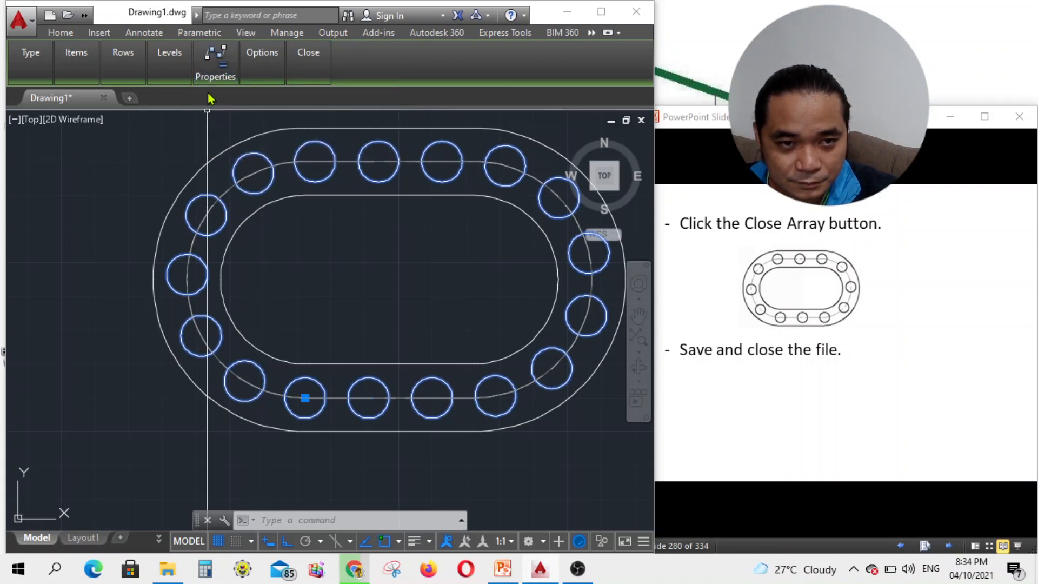
- Change the circles' path array back to the Measure spacing method
mouse_move(216, 79)
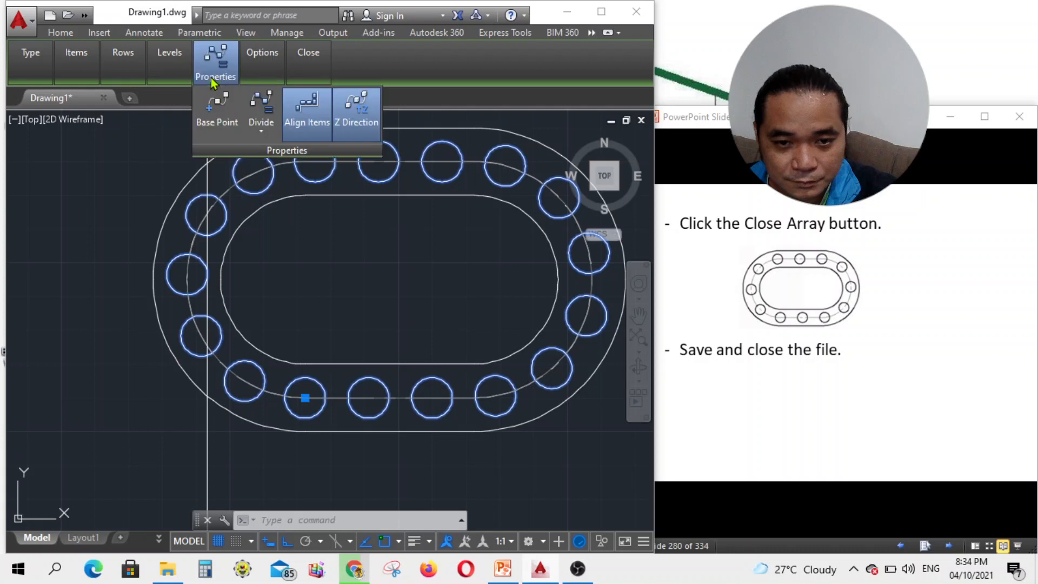
click(263, 133)
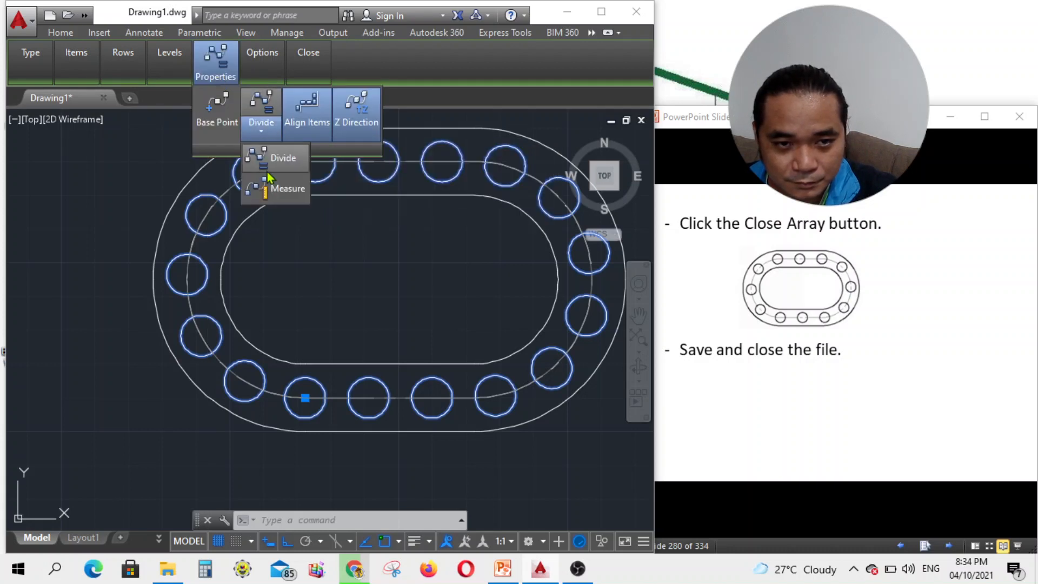
click(273, 188)
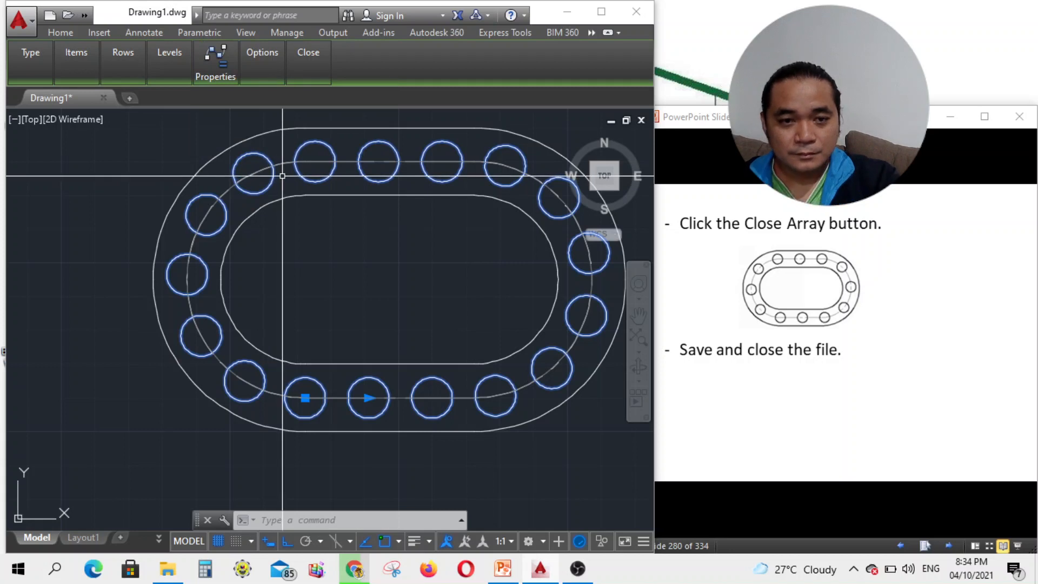
mouse_move(269, 59)
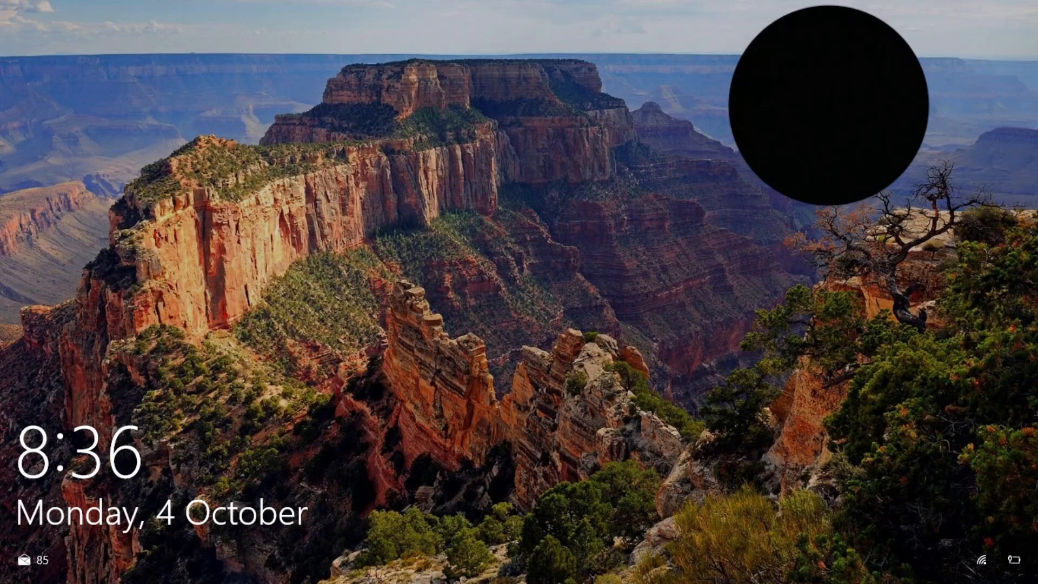
key(Return)
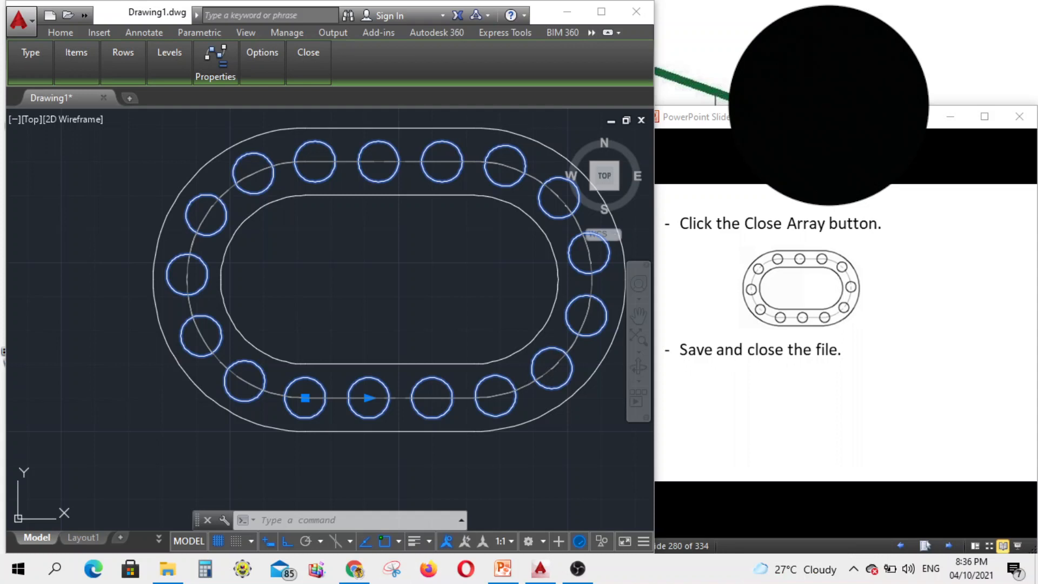
click(579, 574)
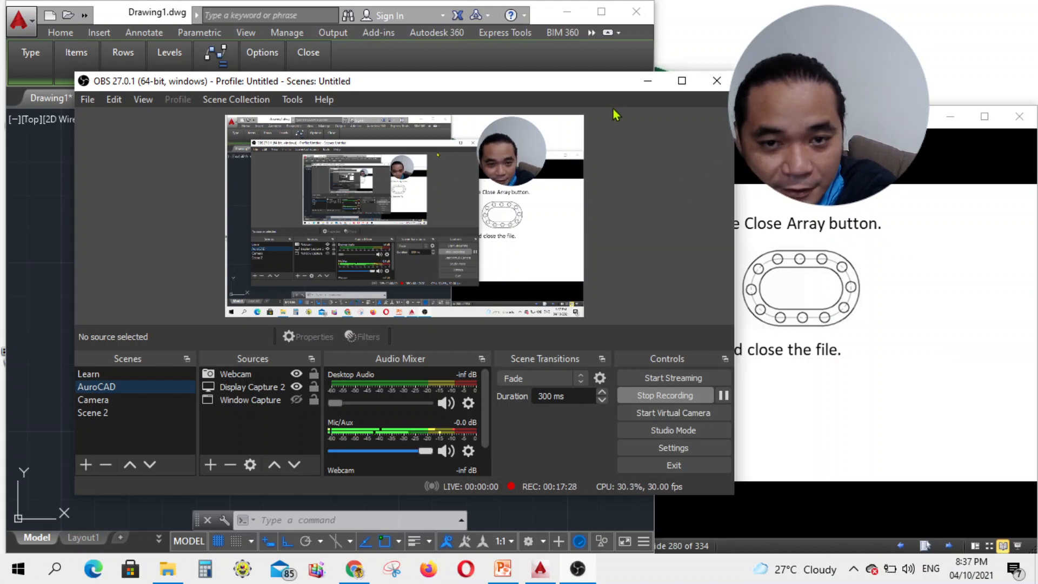
click(648, 81)
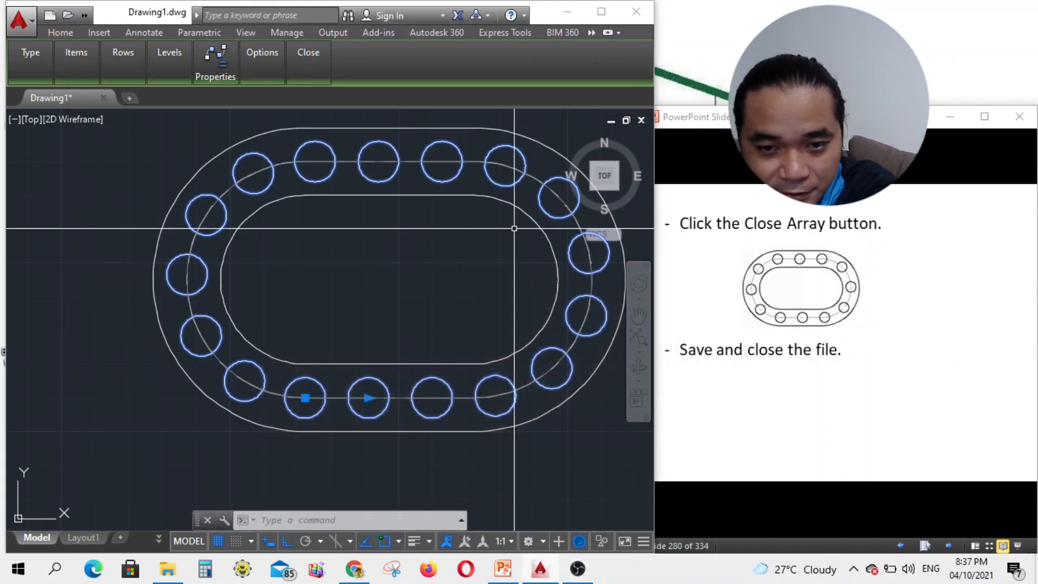
- Go back two slides in the PowerPoint instructions to the Divide method explanation, and return to the AutoCAD drawing
click(899, 522)
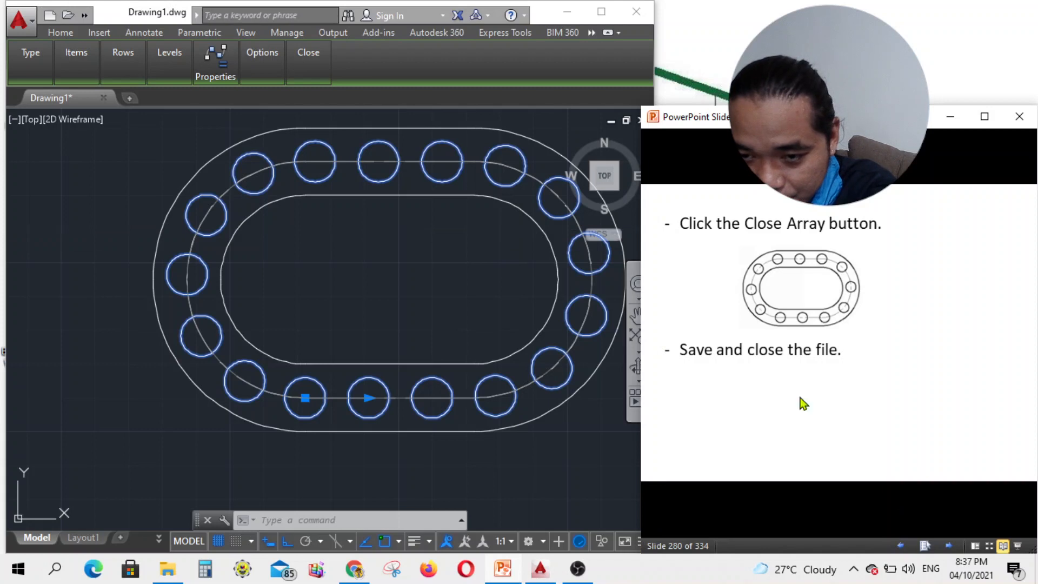
click(907, 550)
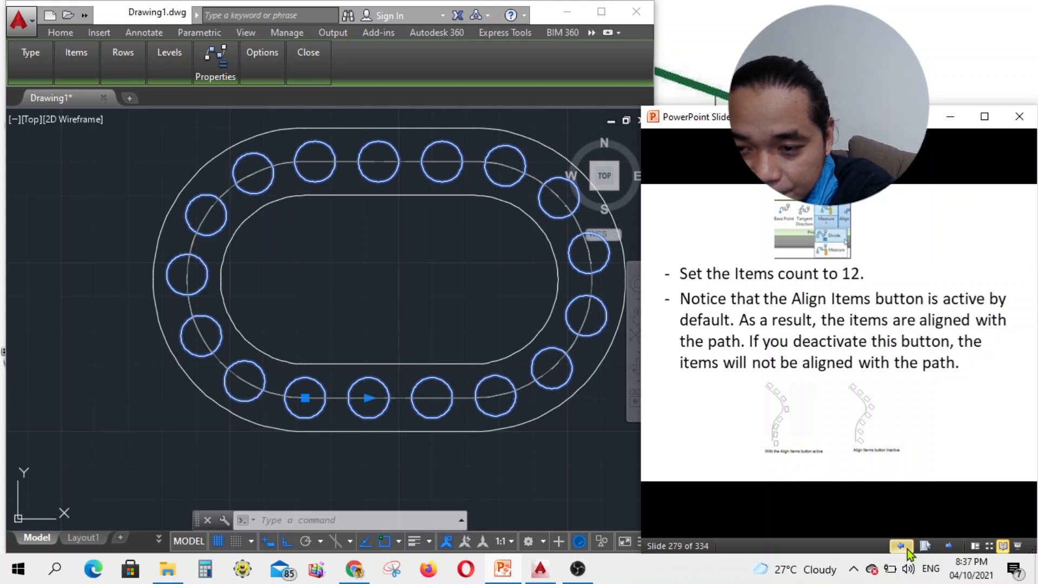
click(908, 550)
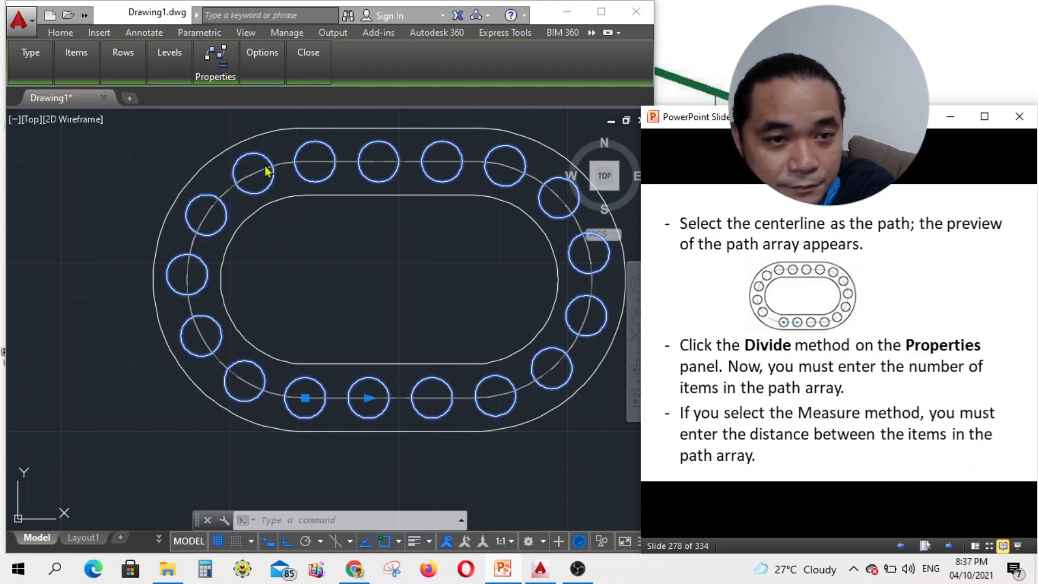
click(268, 195)
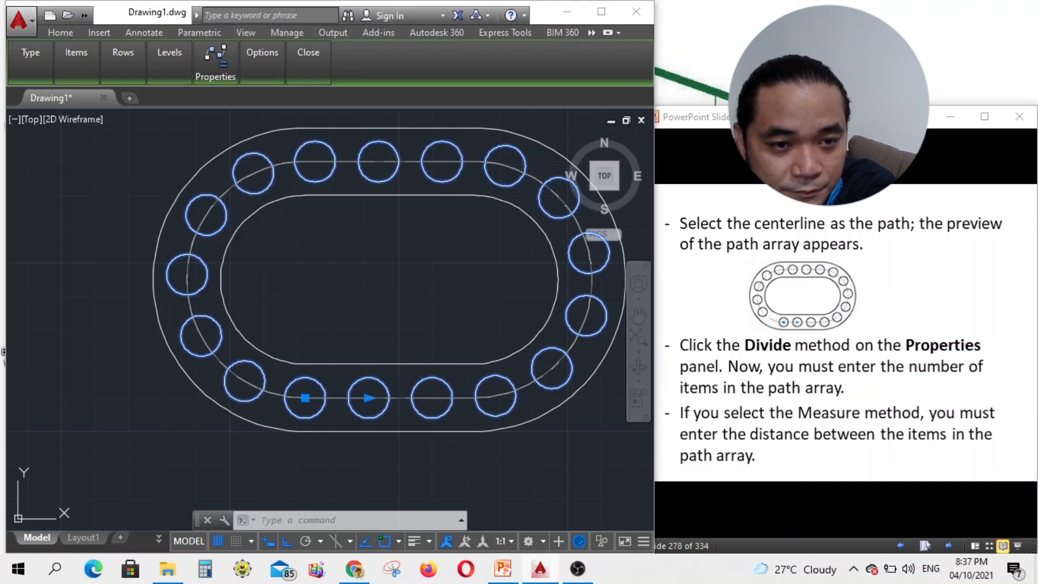
- Set the selected path array's spacing method to Divide in its array properties
click(226, 76)
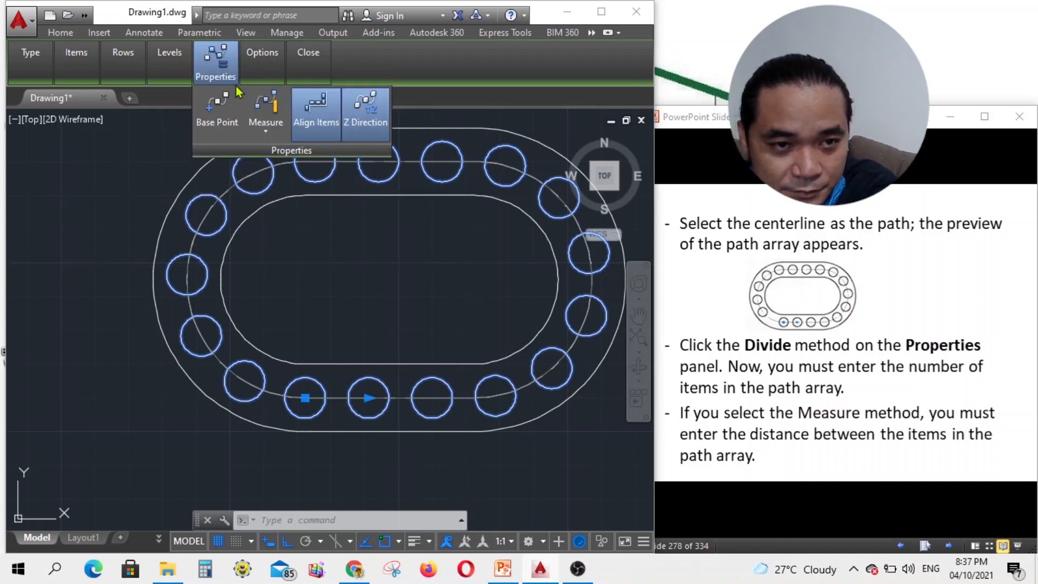
click(265, 130)
click(275, 162)
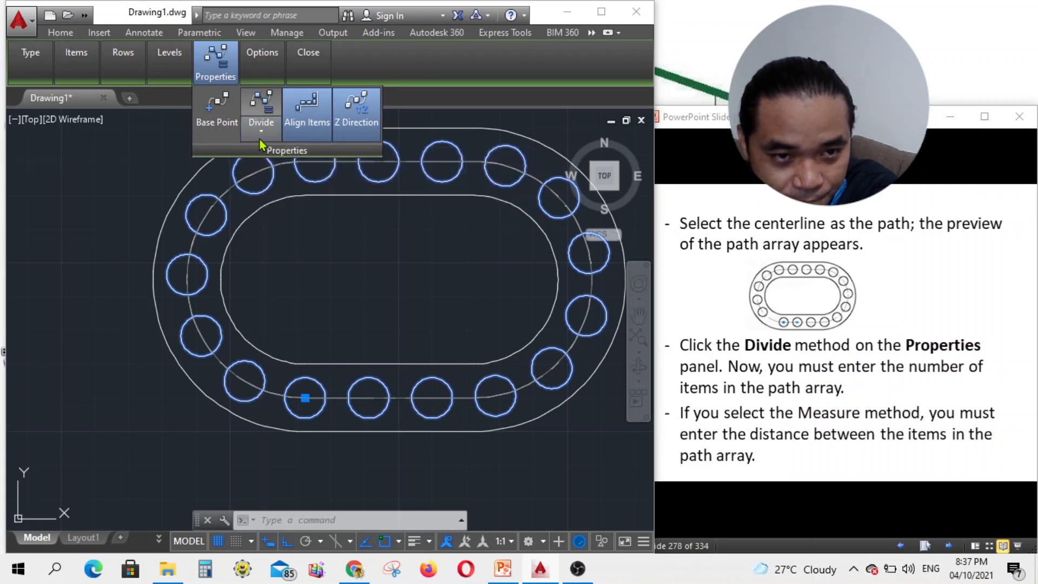
click(260, 139)
click(258, 158)
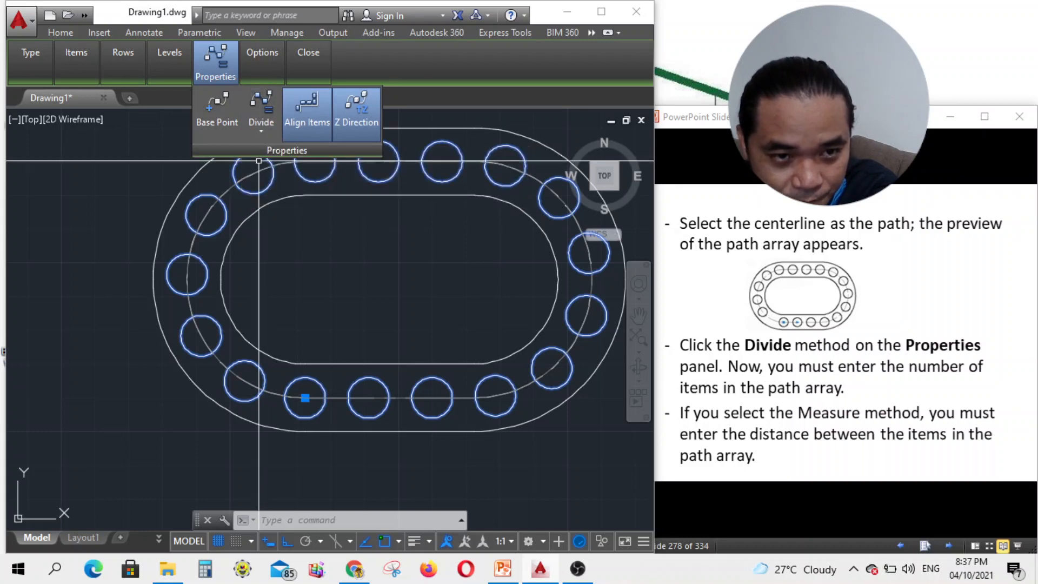
- Reapply the Divide spacing method to the path array of circles
right_click(259, 111)
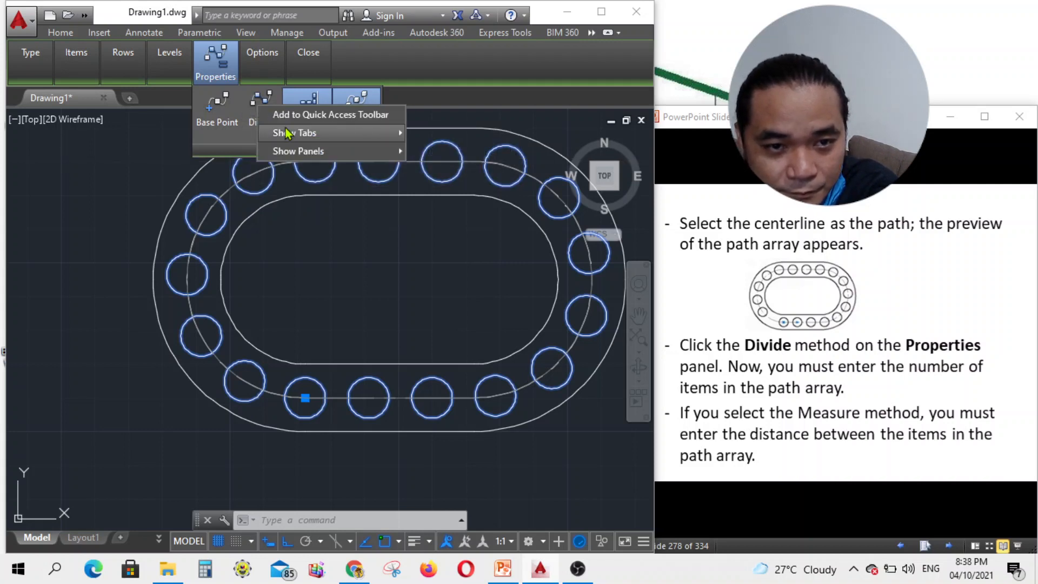
mouse_move(288, 133)
mouse_move(302, 156)
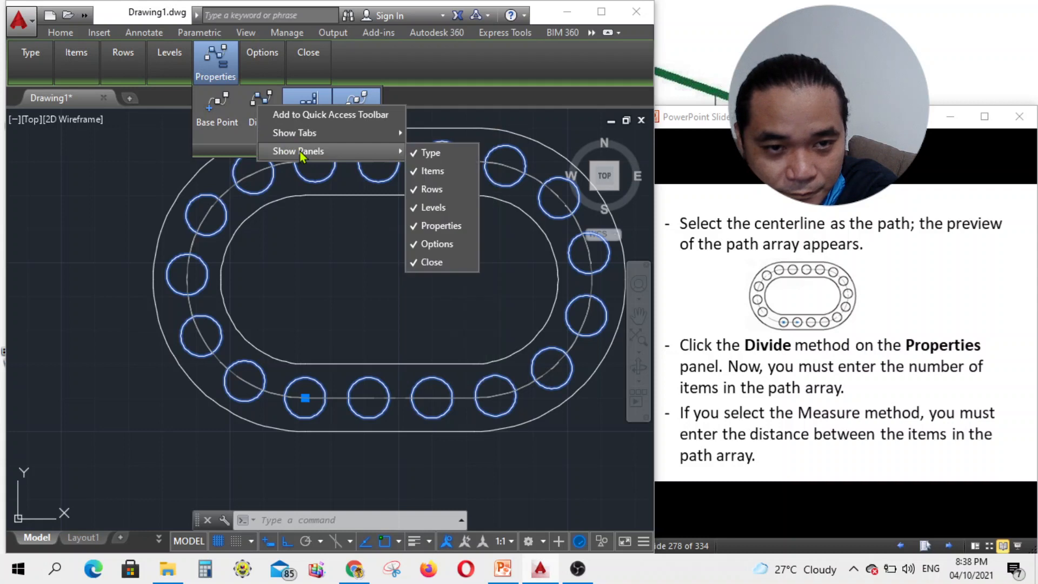
click(258, 109)
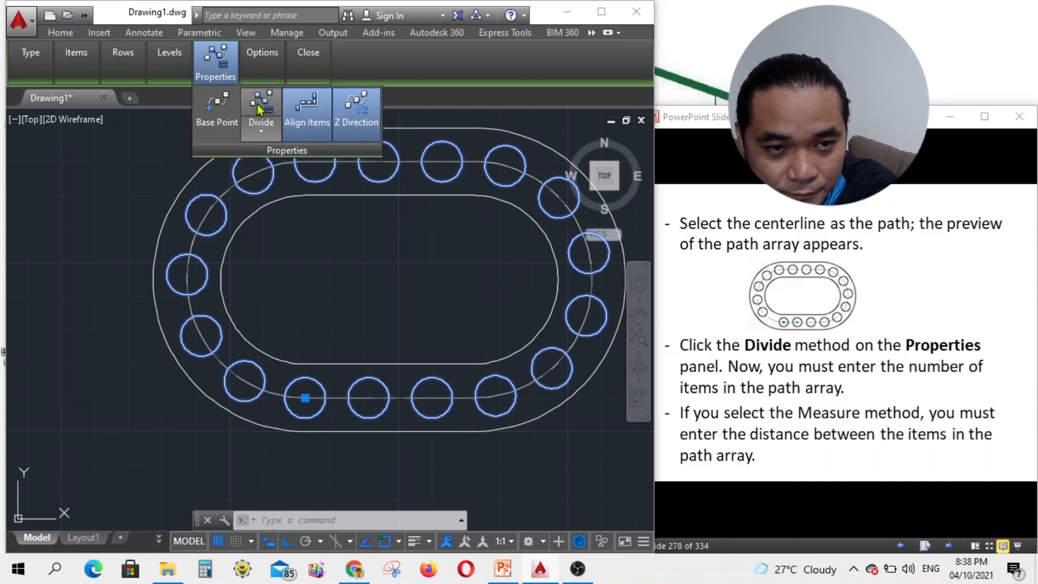
click(261, 127)
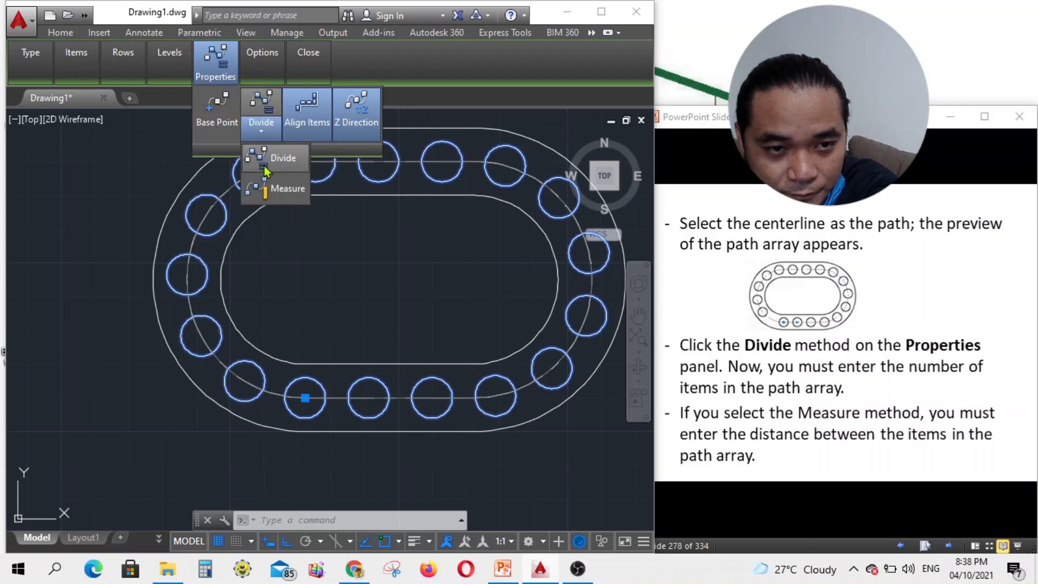
click(265, 168)
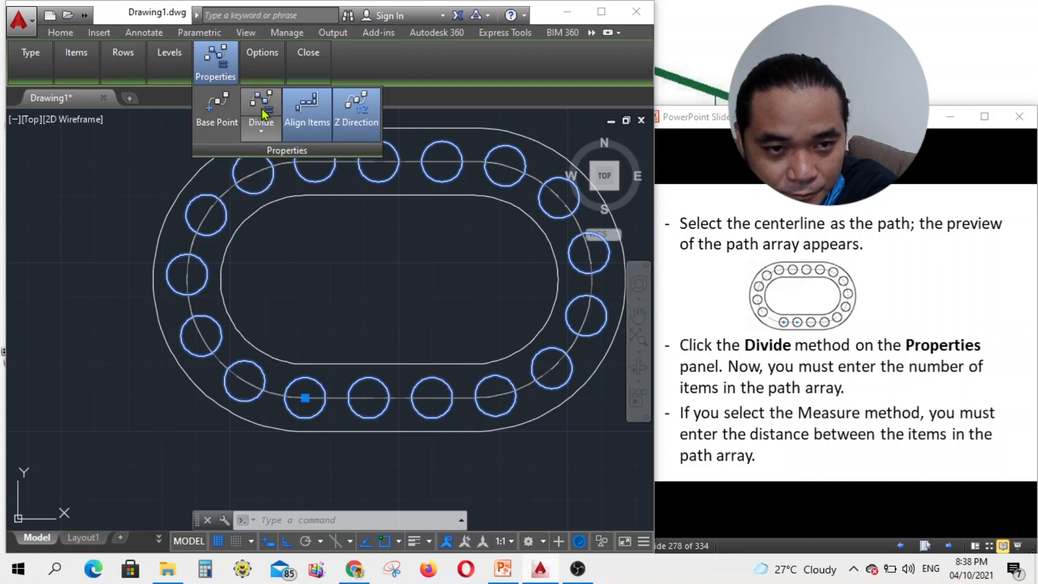
mouse_move(265, 64)
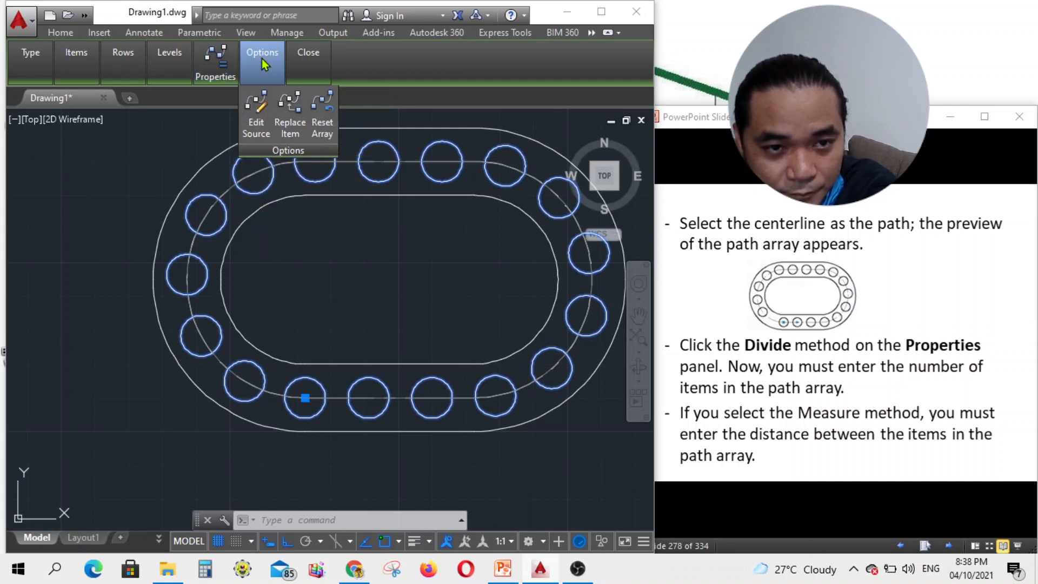
click(256, 111)
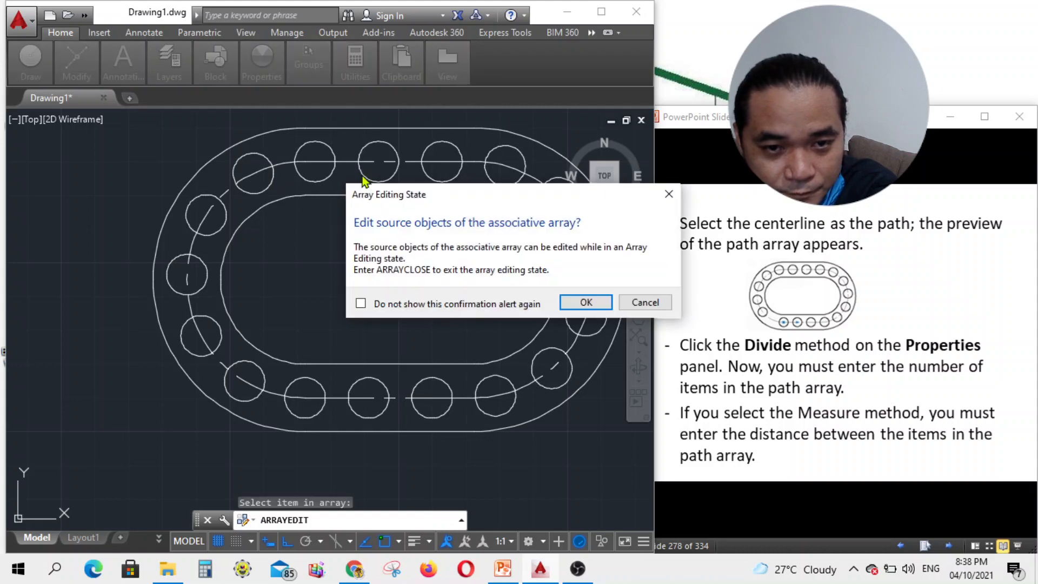
click(638, 304)
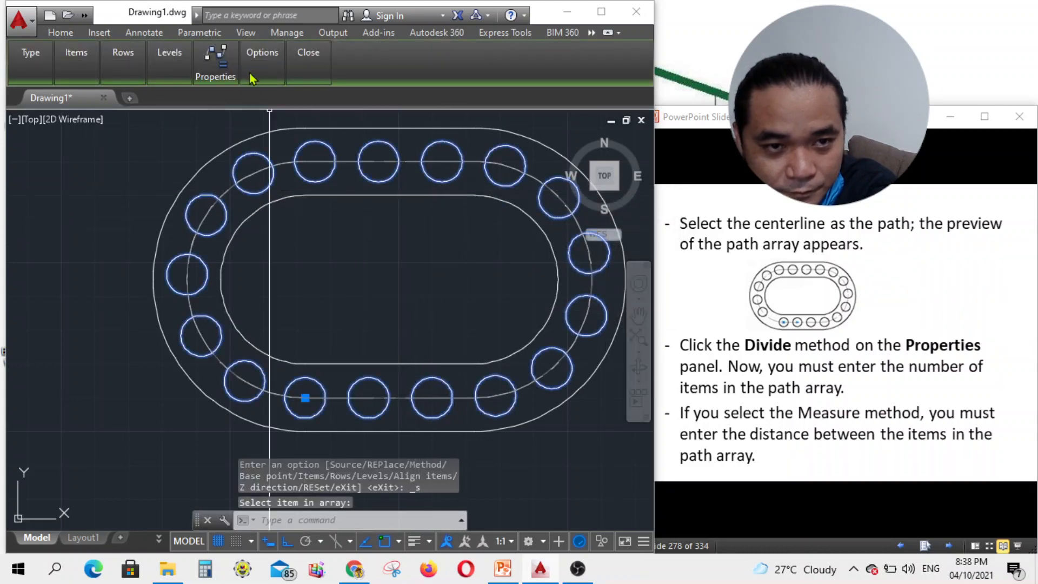
- Reset the path array of circles with the Reset Array option
mouse_move(256, 74)
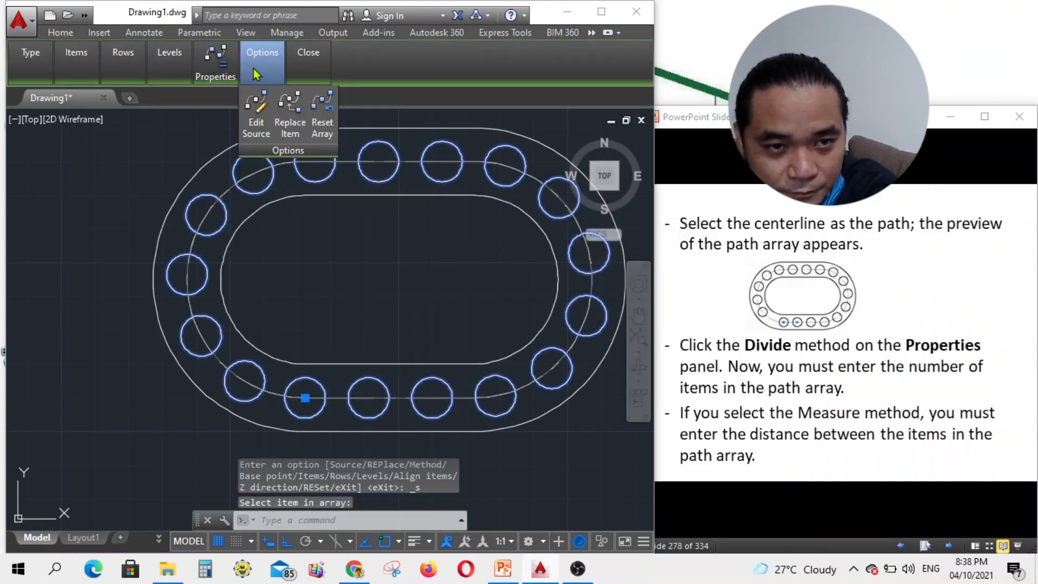
click(323, 130)
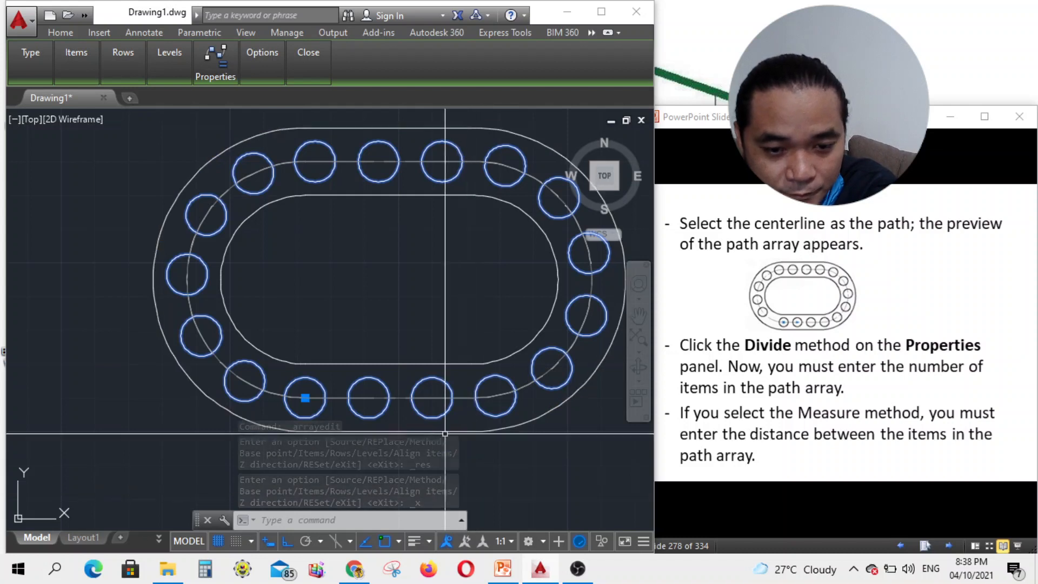
click(266, 65)
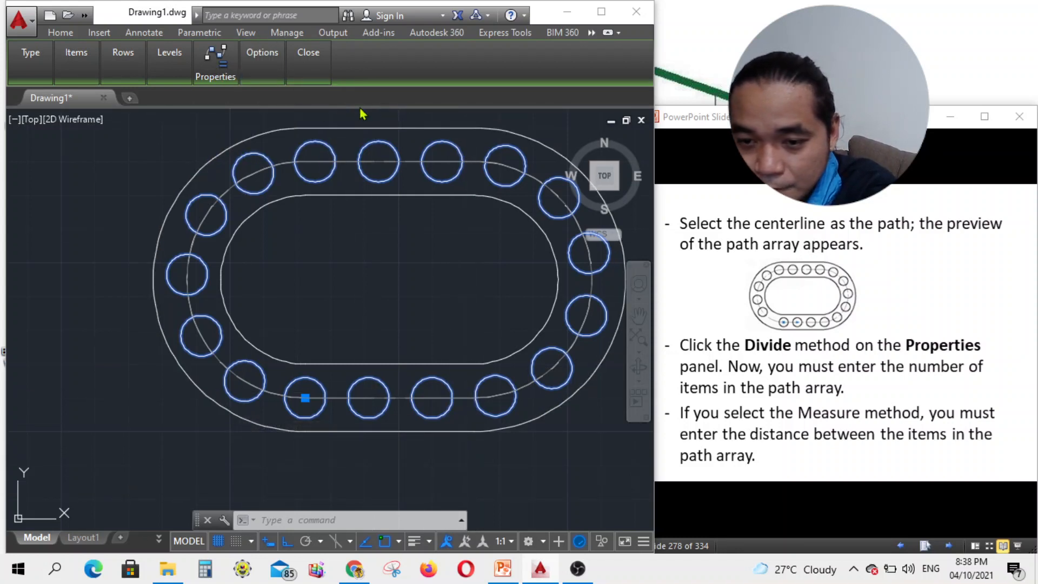
- Set the path array's spacing method to Measure in its array properties
mouse_move(232, 64)
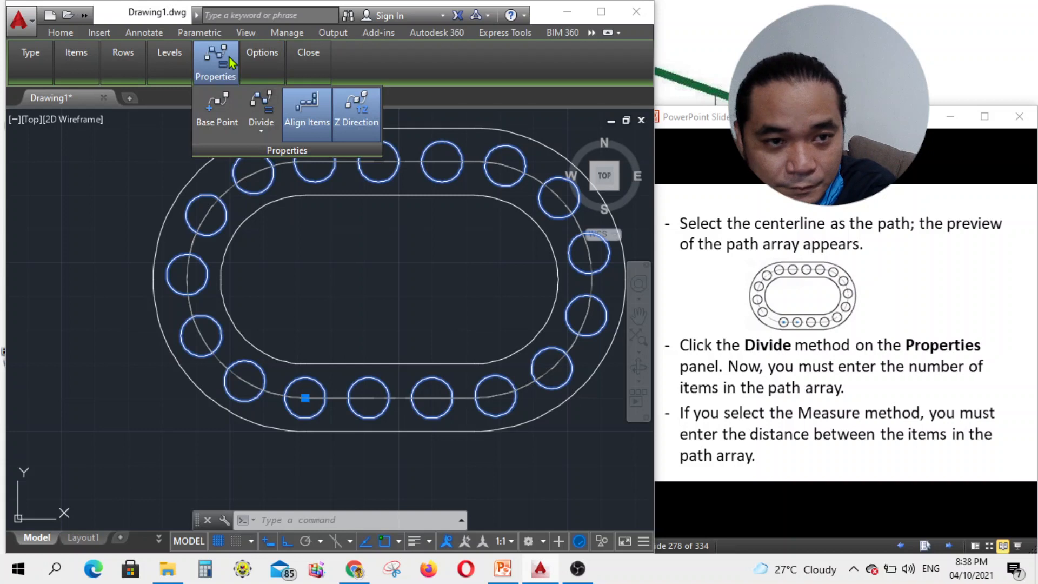
click(261, 125)
click(277, 188)
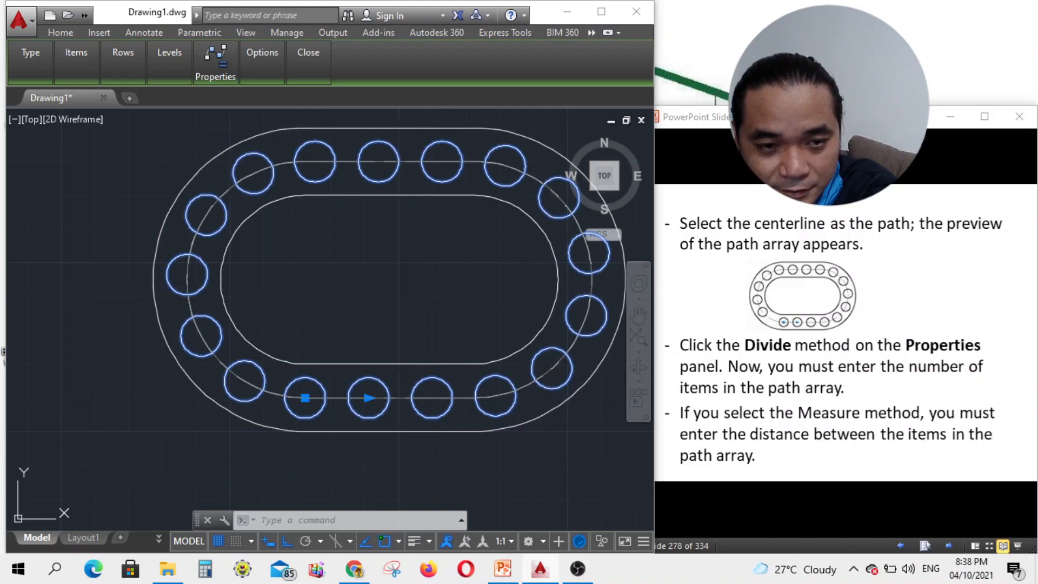
- Exit the path array editing and deselect the array of circles
right_click(388, 277)
key(Escape)
key(Escape)
key(Escape)
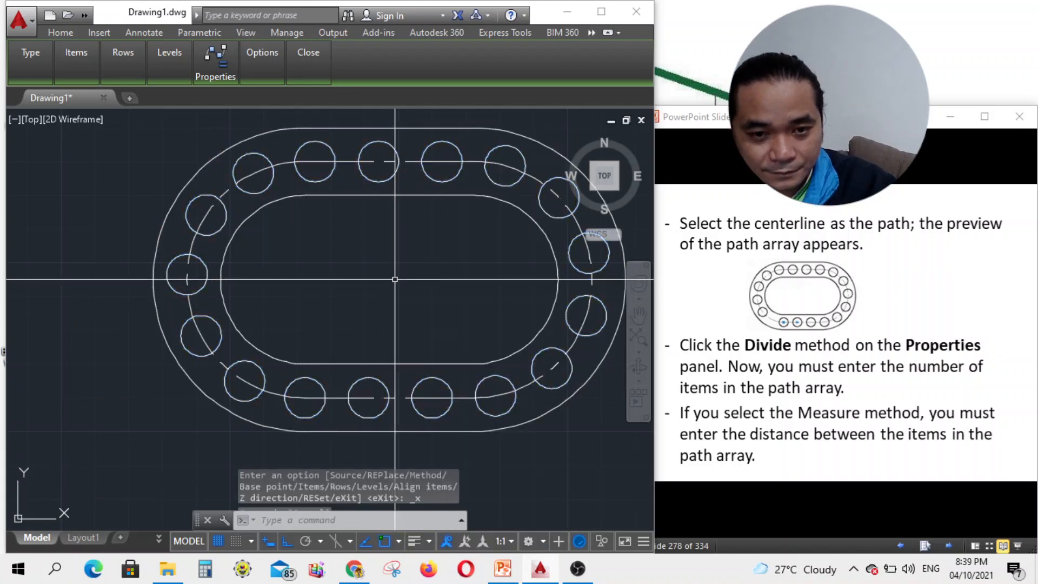
scroll(412, 336, down, 5)
right_click(256, 220)
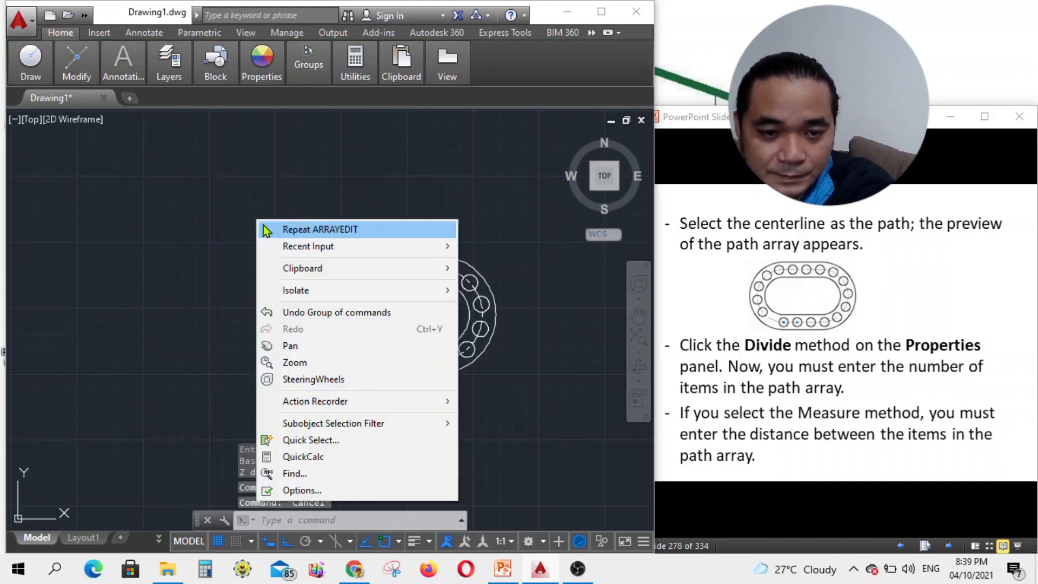
click(211, 253)
click(174, 195)
- Switch to the PowerPoint slides and advance to slide 281, which introduces the Rectangular Array tool
click(885, 518)
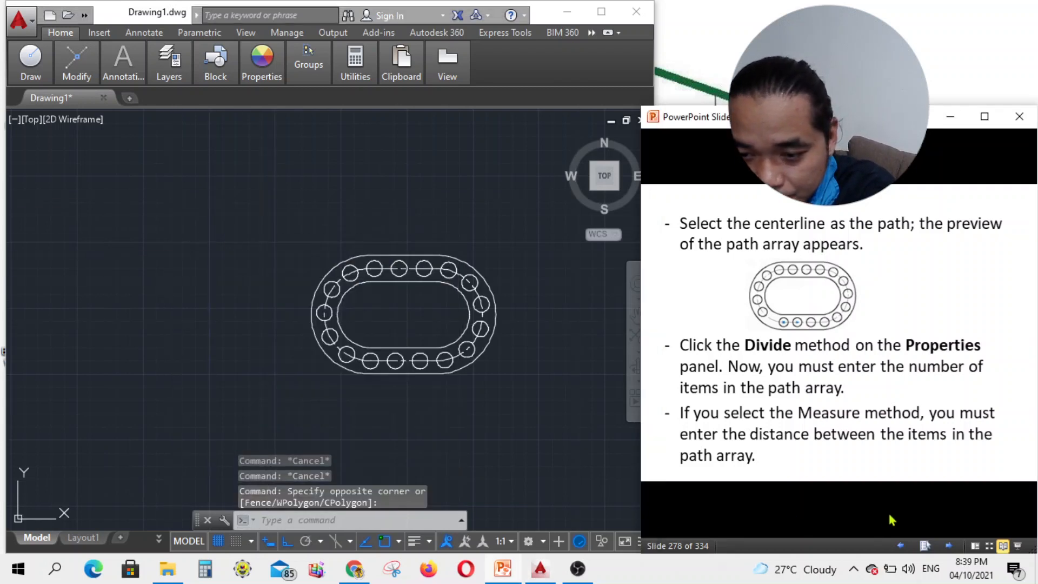
click(950, 546)
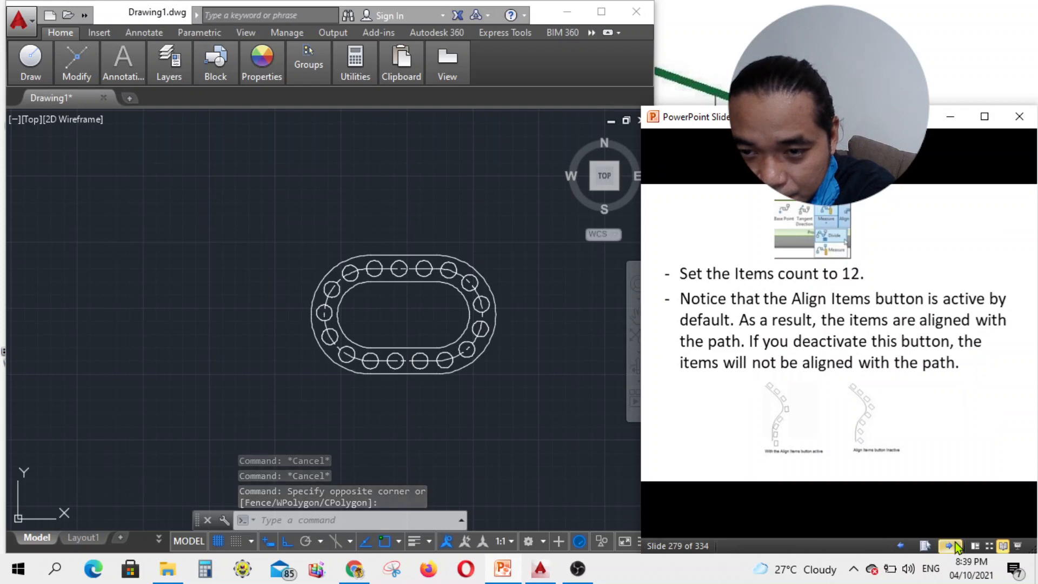
click(955, 546)
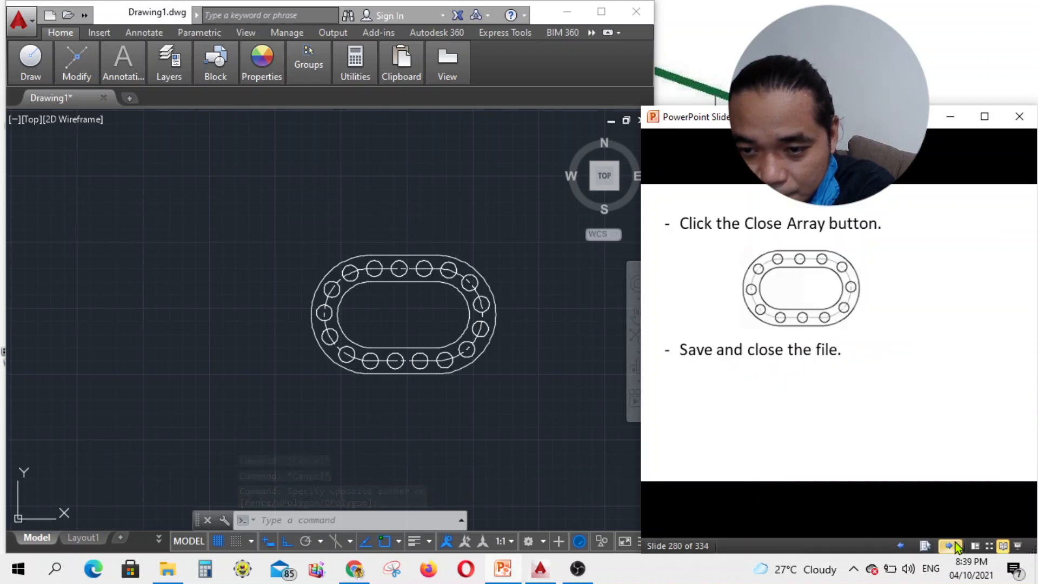
click(954, 547)
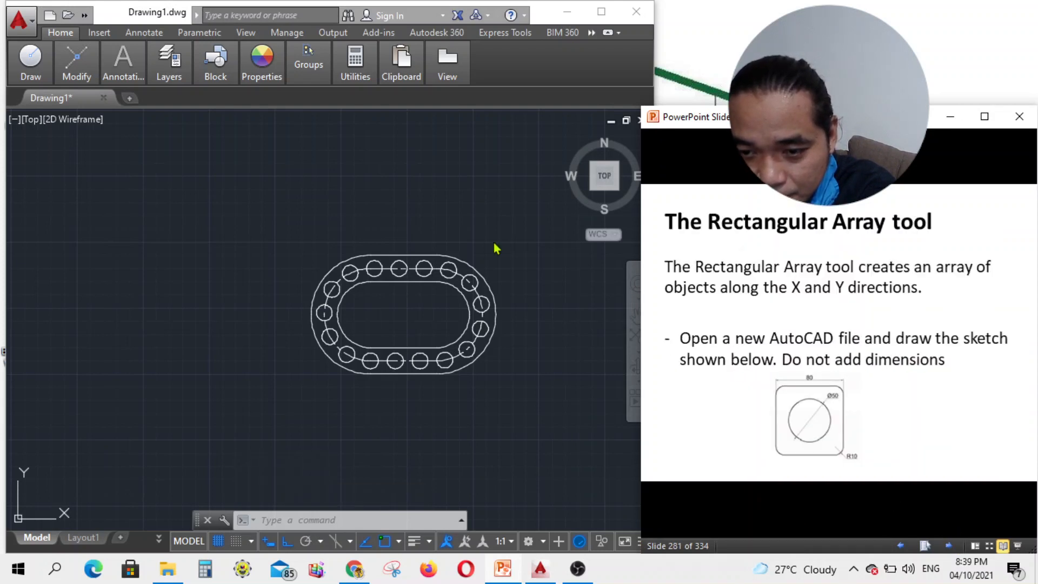
click(475, 254)
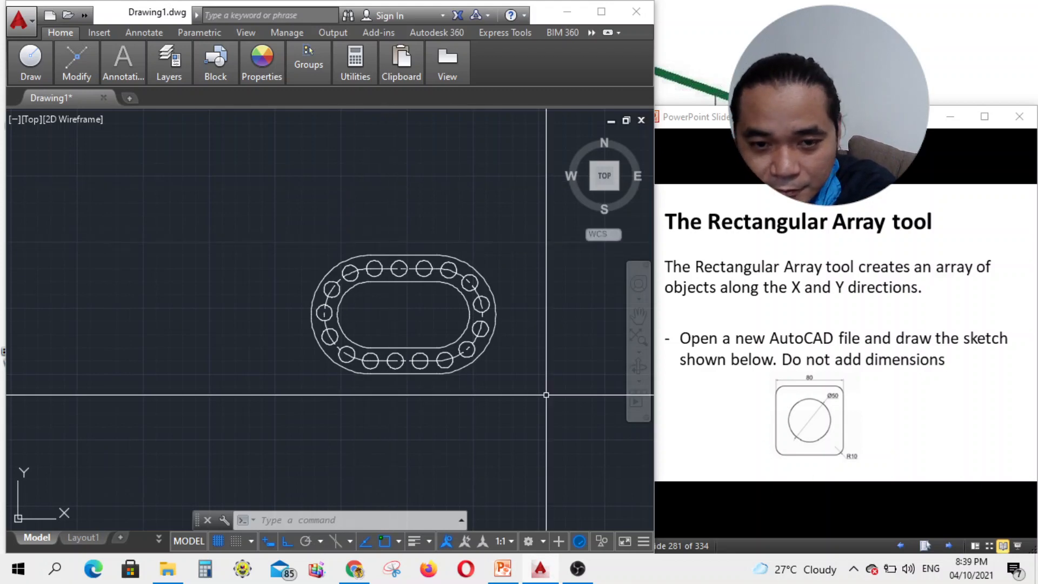
scroll(502, 397, up, 4)
scroll(507, 333, down, 2)
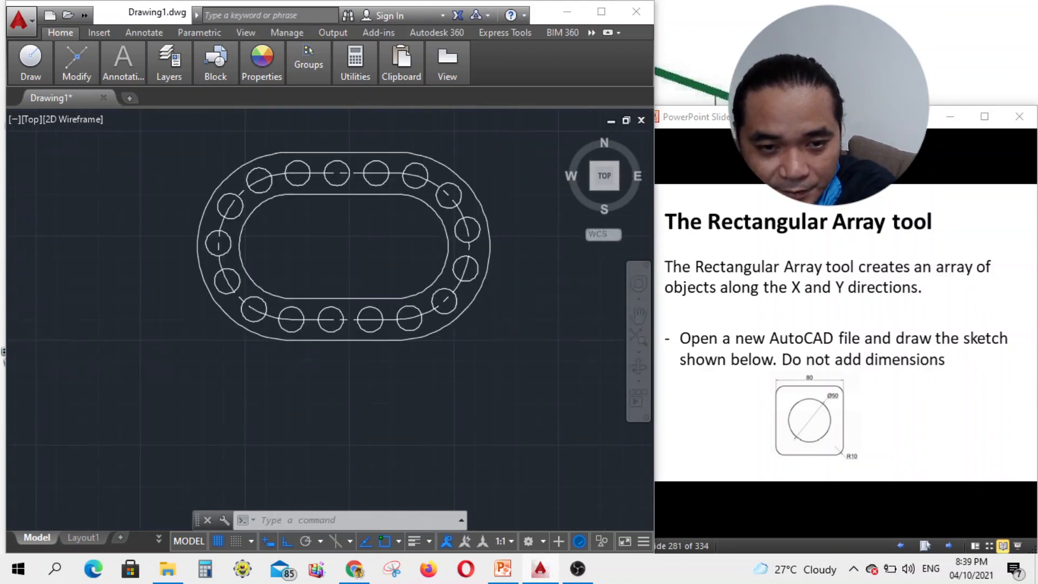
middle_drag(393, 116, 465, 279)
scroll(465, 266, up, 2)
scroll(497, 339, down, 4)
scroll(509, 419, up, 4)
scroll(438, 258, down, 2)
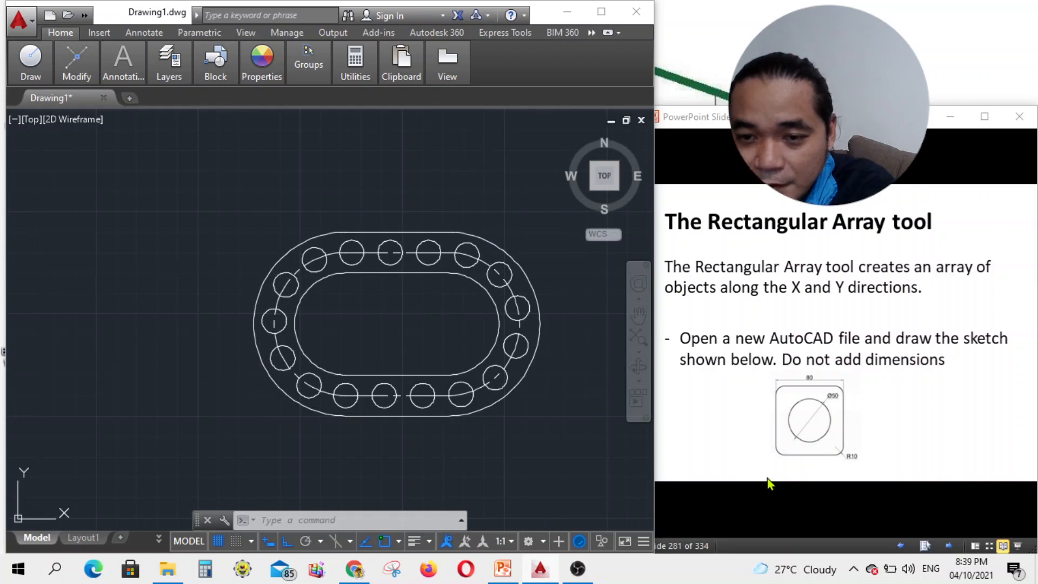
click(583, 576)
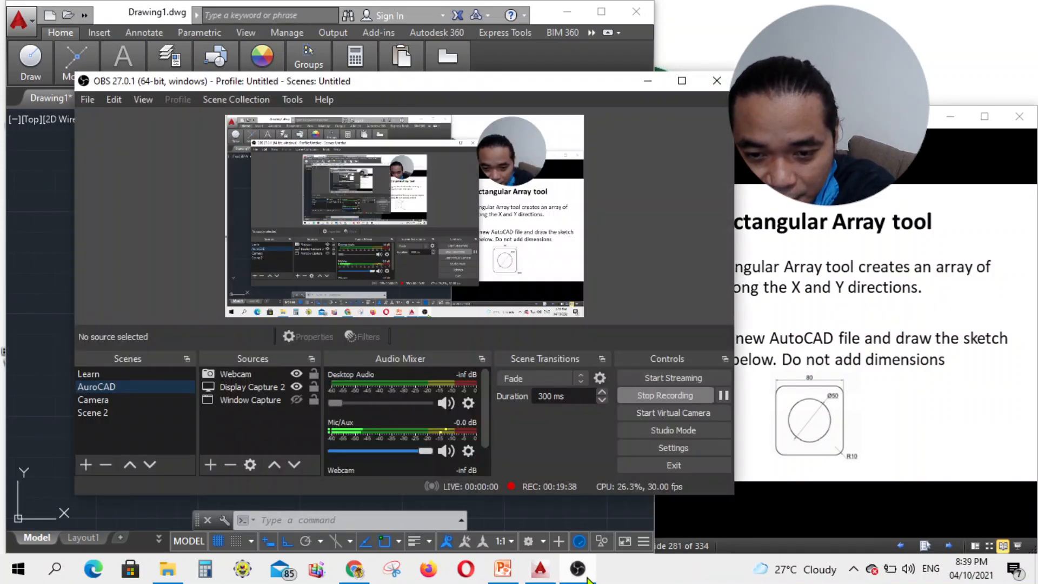
click(584, 575)
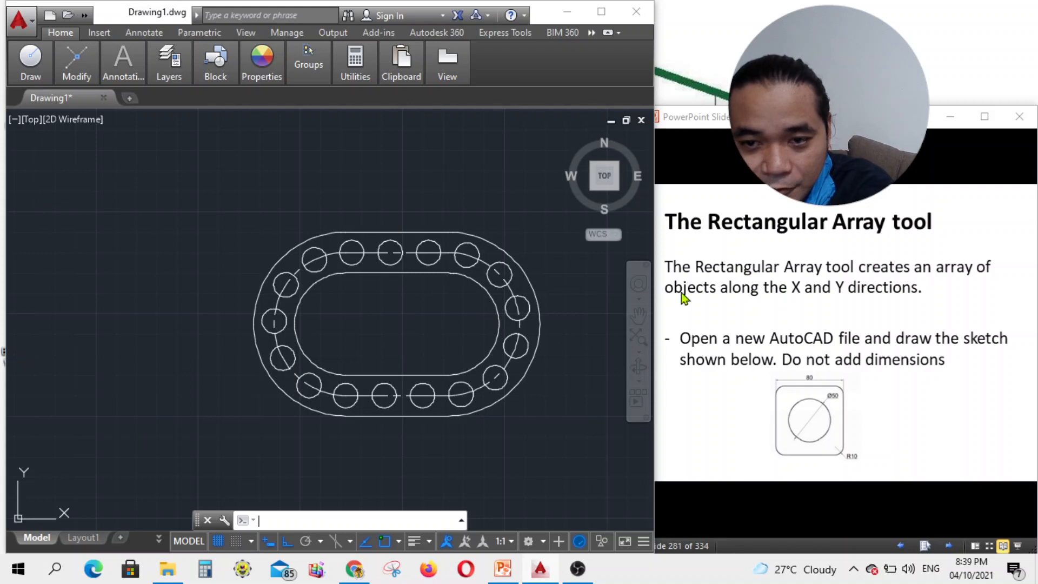
scroll(314, 348, down, 4)
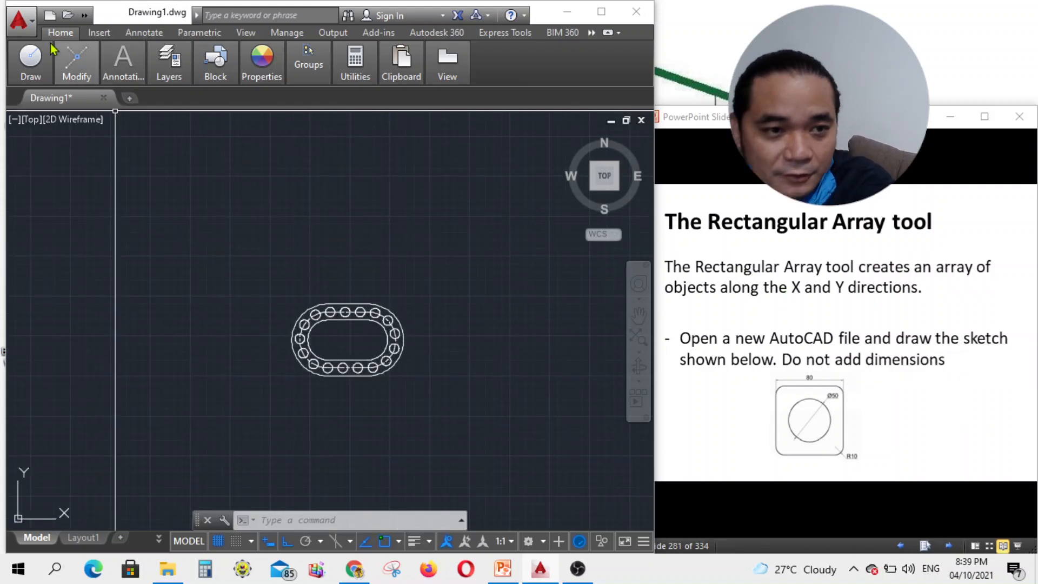
- Start saving the drawing under a new name and browse drive E: to inhinyerong cowboy, Learning Sessions, AutoCAD, Exercises
click(85, 19)
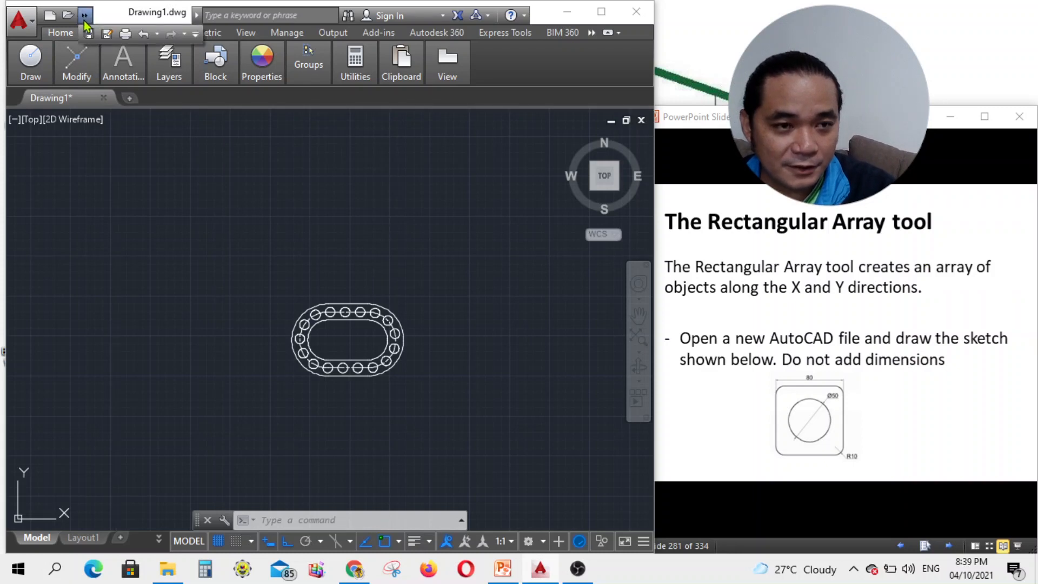
click(96, 36)
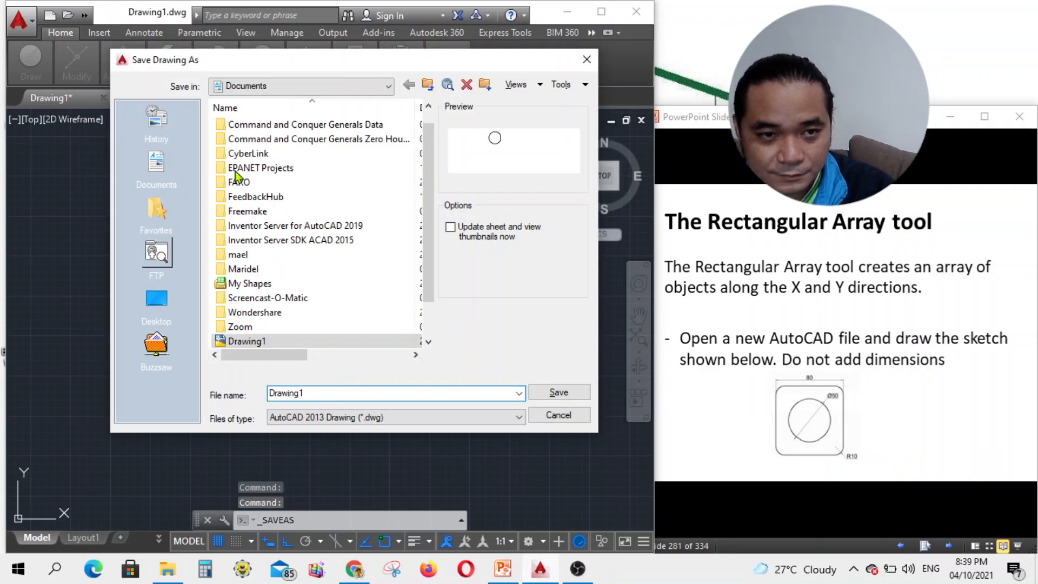
click(279, 86)
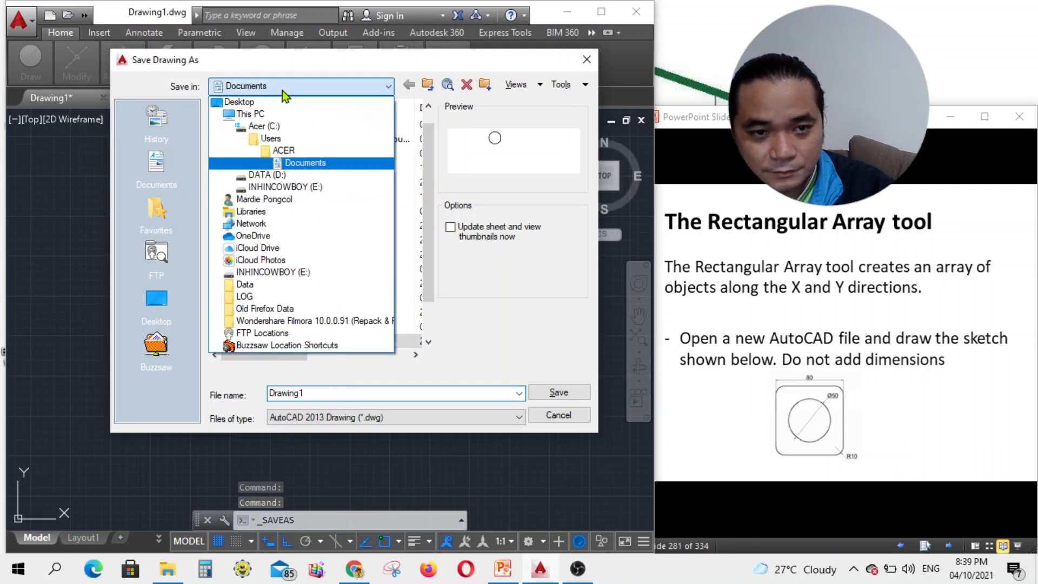
click(277, 187)
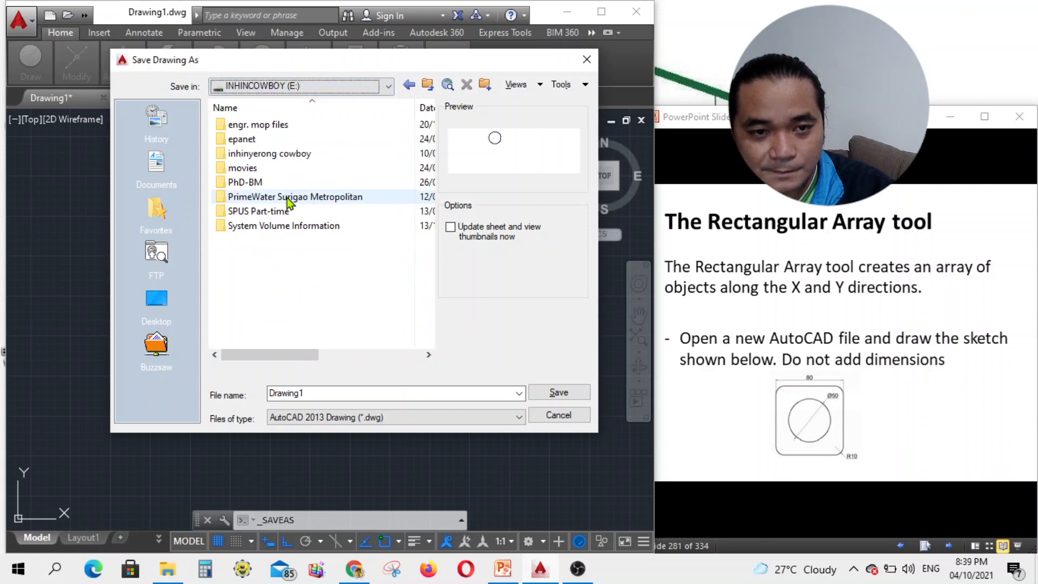
double_click(272, 154)
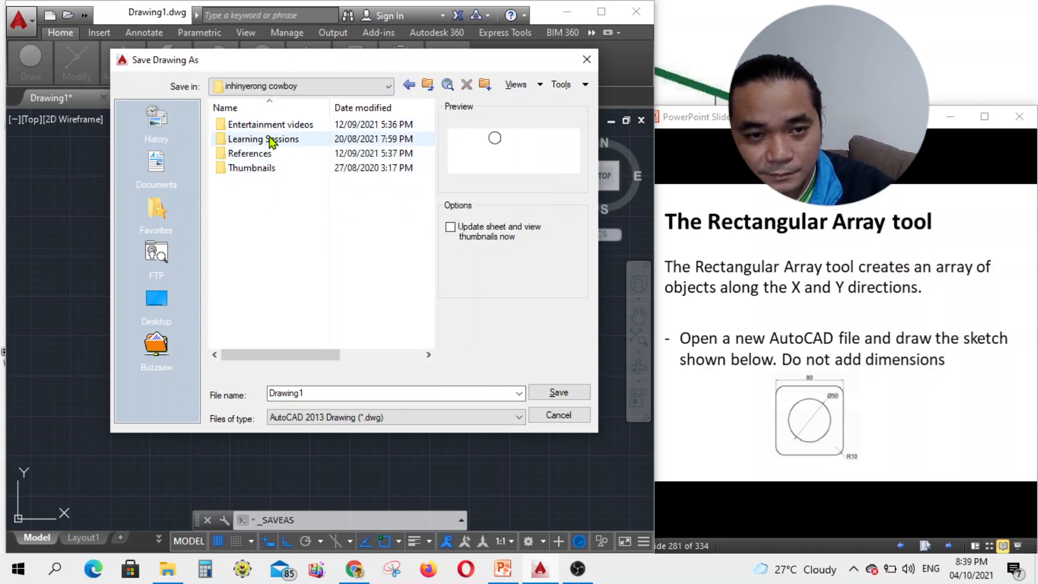
double_click(269, 139)
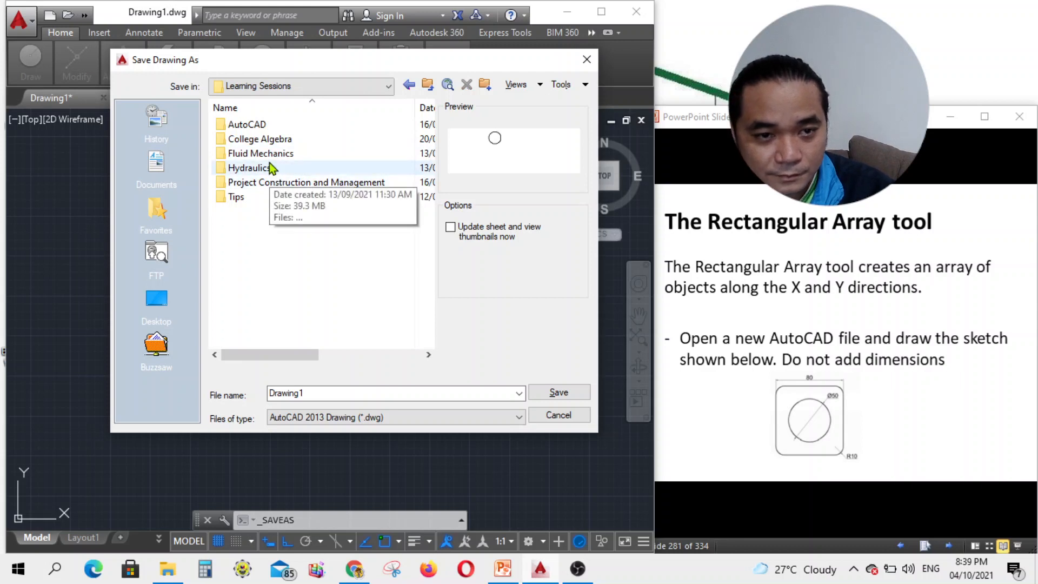
double_click(254, 128)
double_click(246, 139)
- Name the drawing file "Offset,Array" and save it in the Exercises folder
double_click(347, 394)
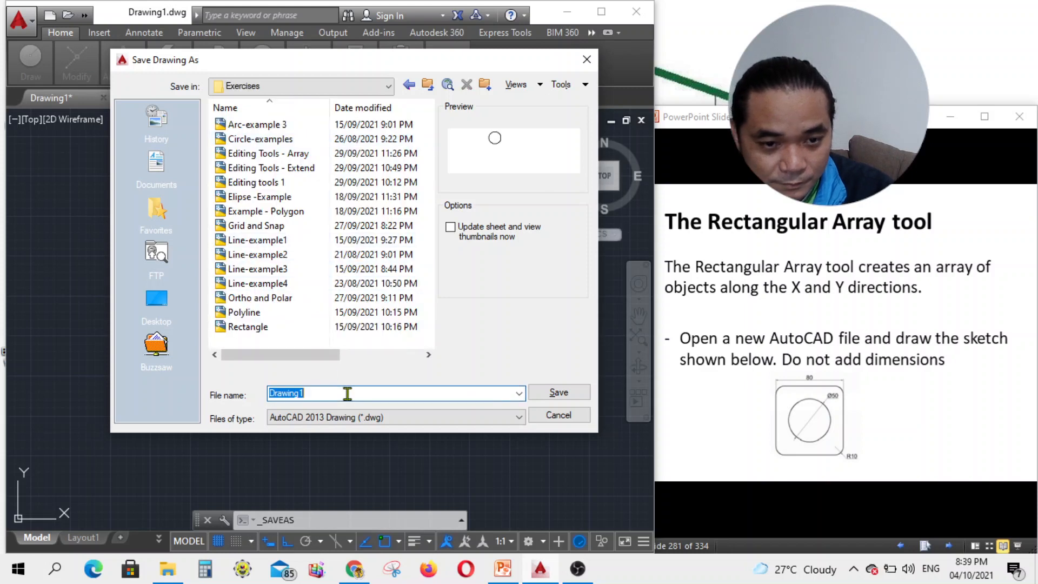
text(O)
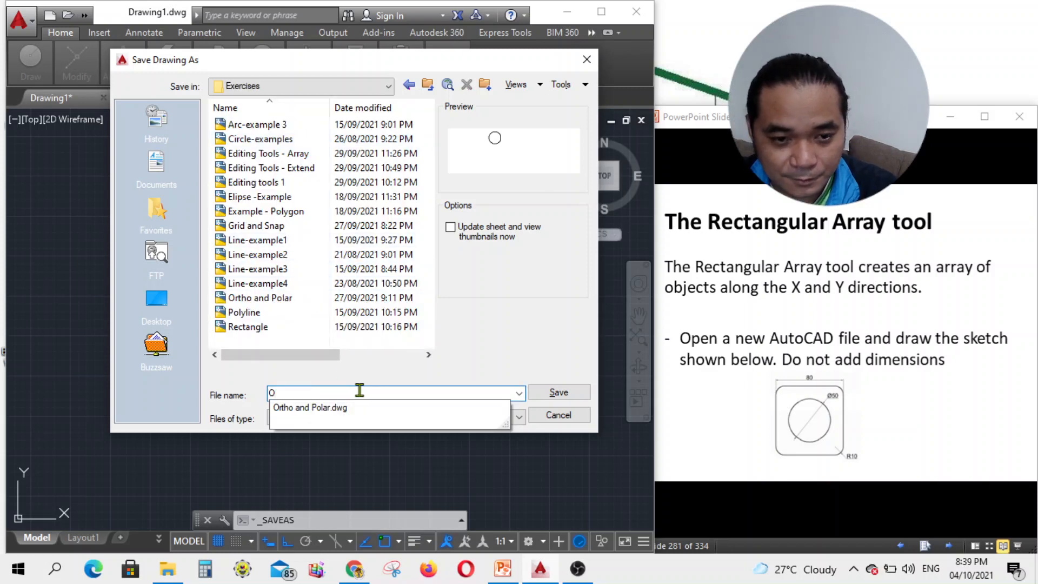
text(ff)
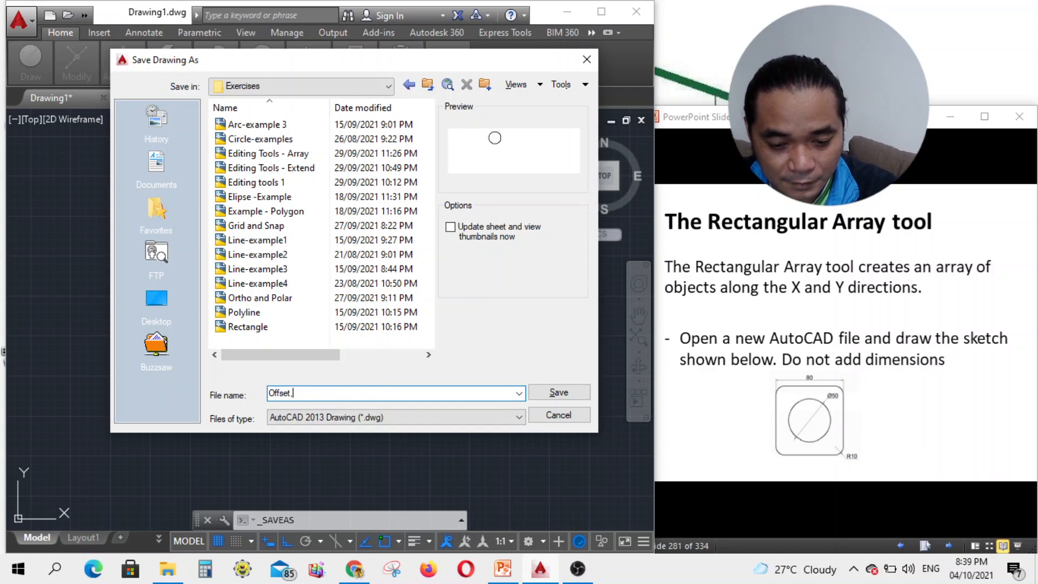
text(set.Array)
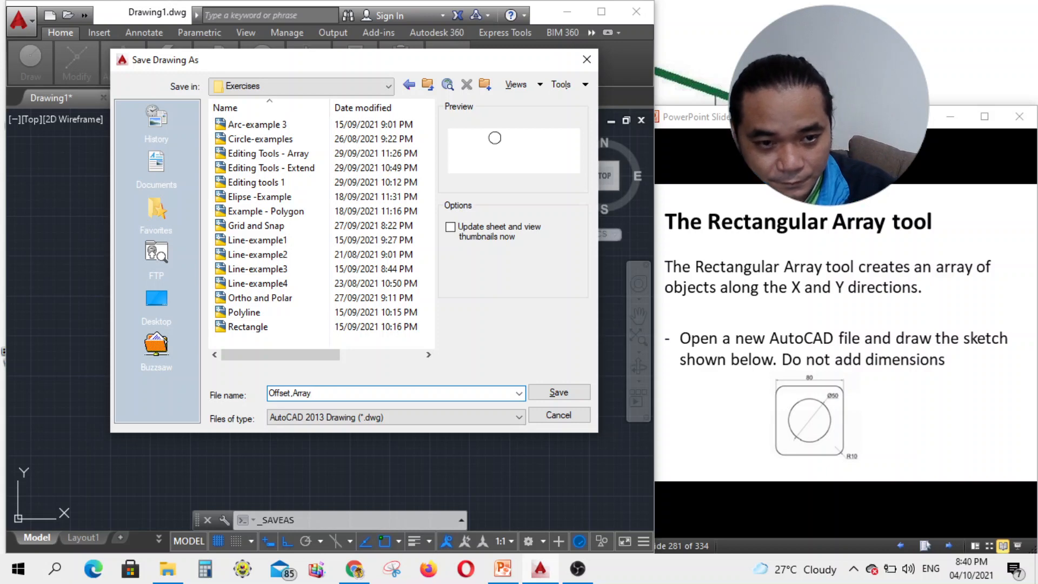
click(557, 393)
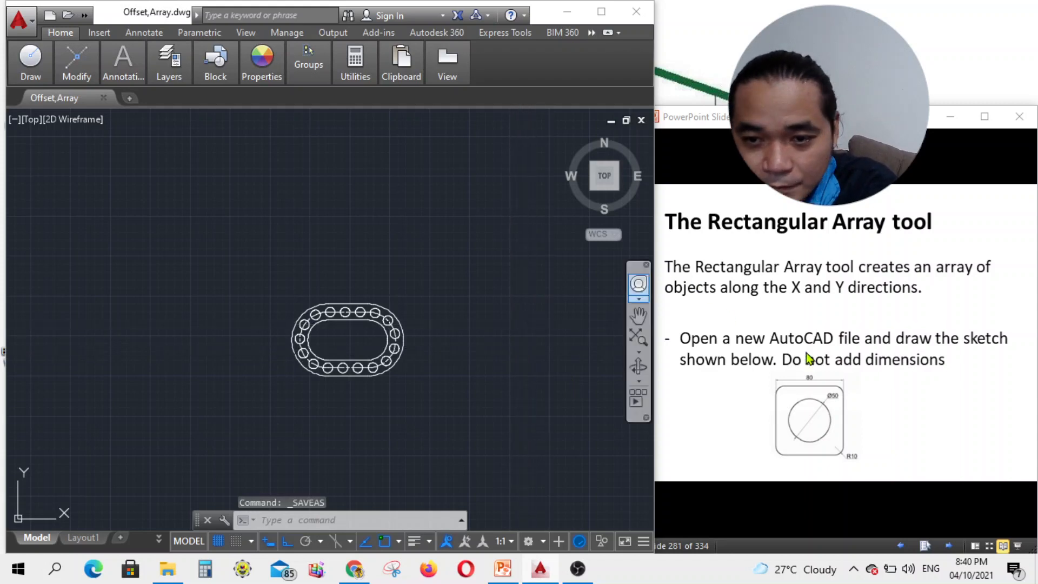
click(791, 308)
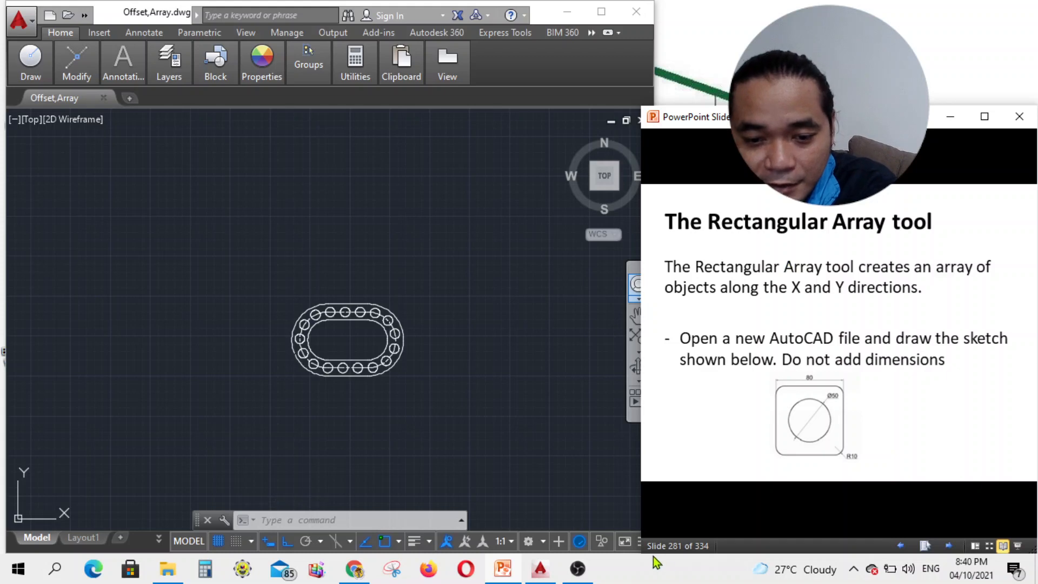
click(588, 578)
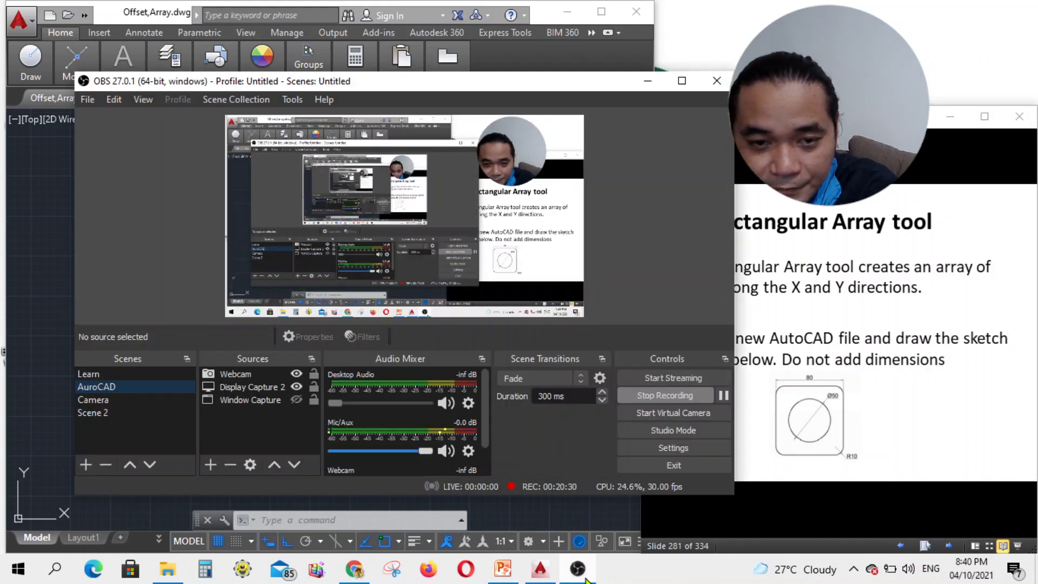
click(586, 579)
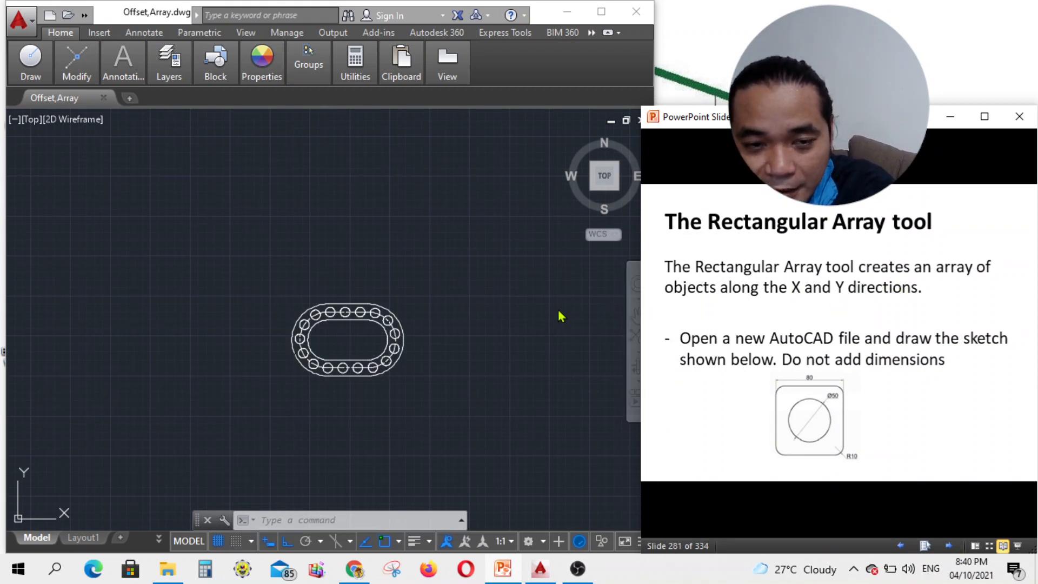
click(526, 304)
scroll(437, 283, down, 2)
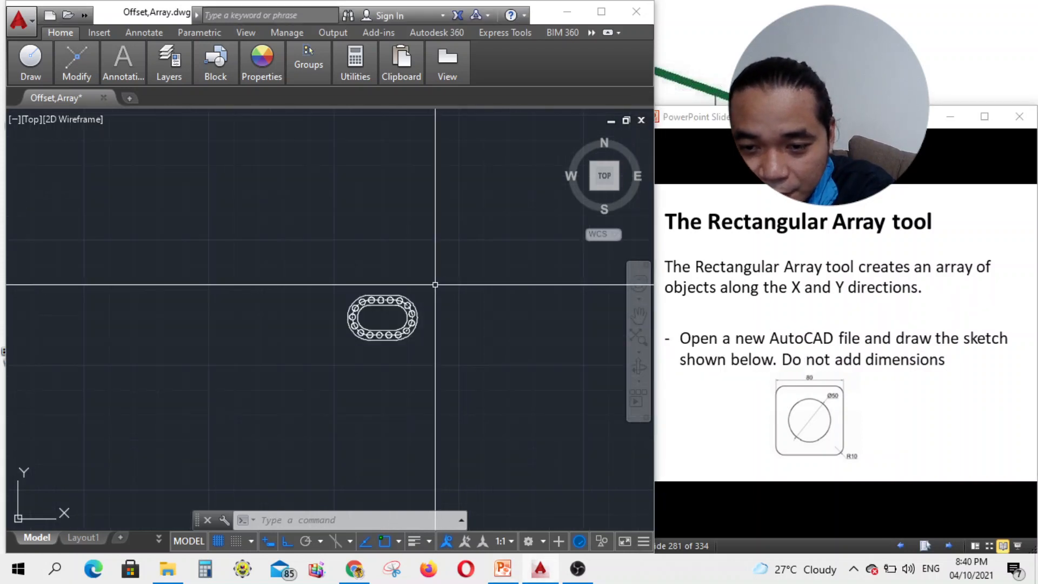
- Create a new drawing from the "acadISO -Named Plot Styles.dwt" template
click(130, 102)
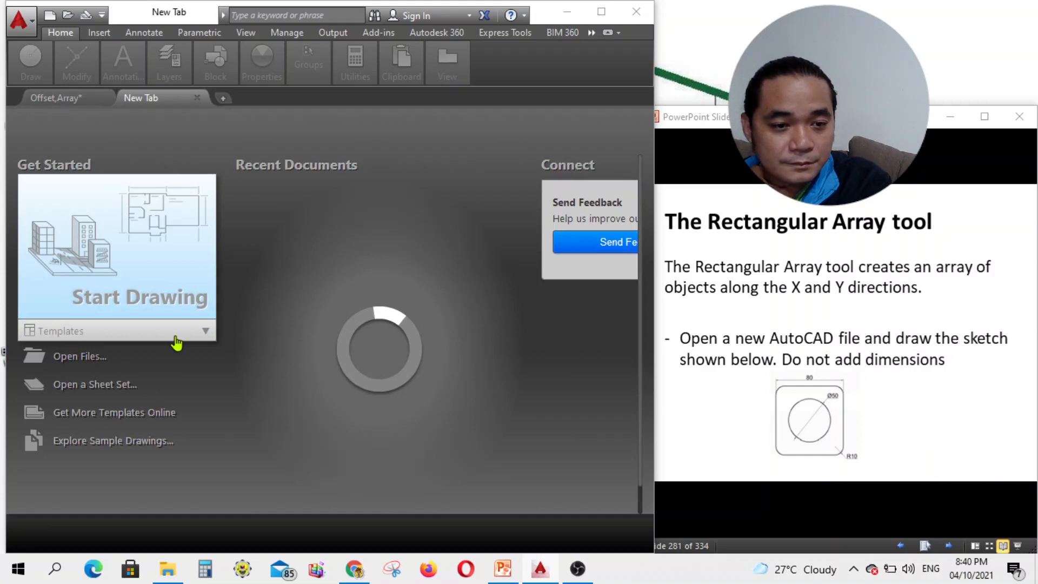
click(176, 340)
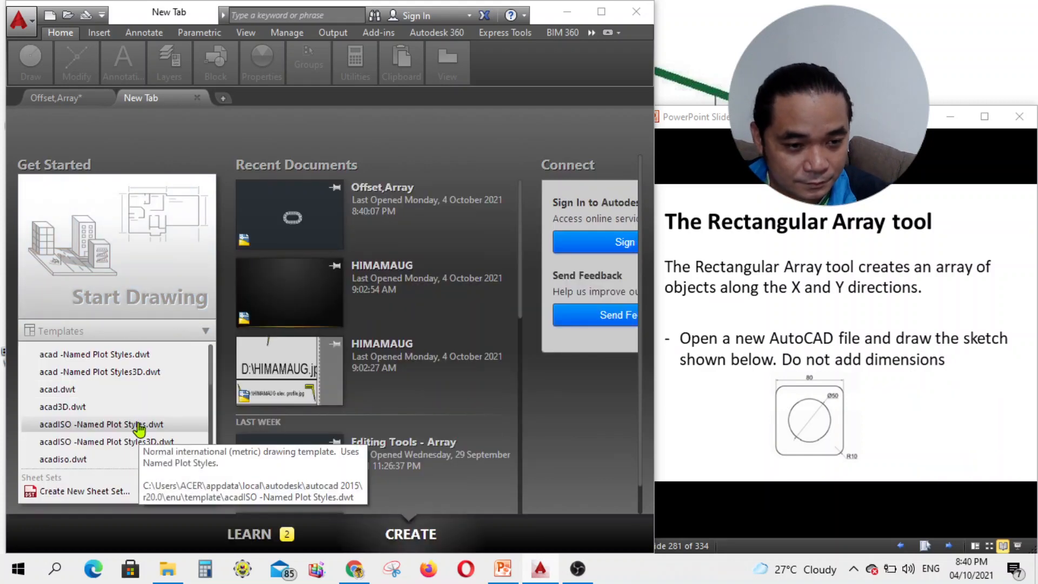
click(140, 427)
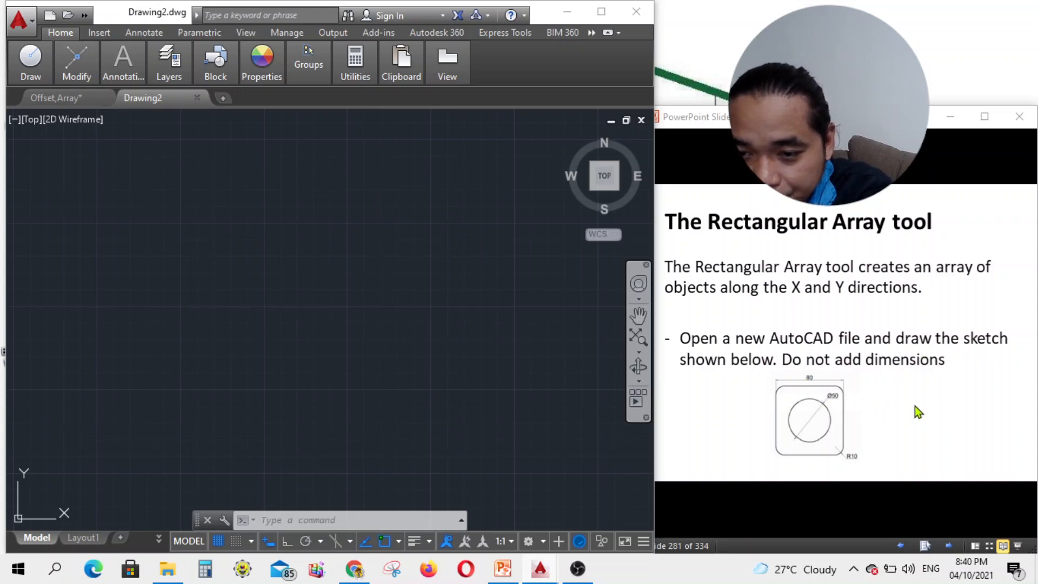
click(497, 332)
click(464, 291)
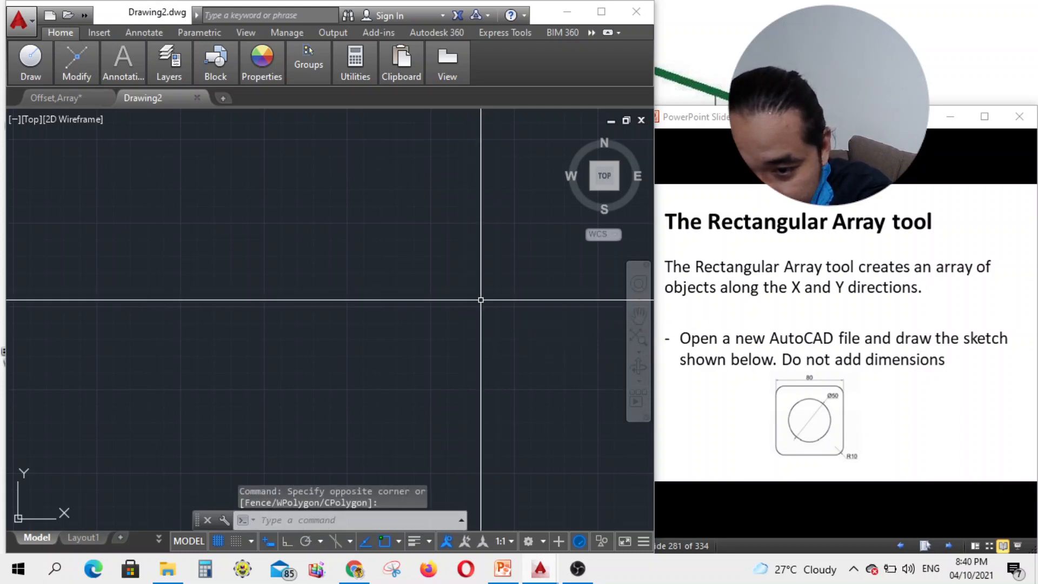
- Draw an 80 mm horizontal line to the right with Ortho mode on, as the outline's upper edge
text(l)
key(Return)
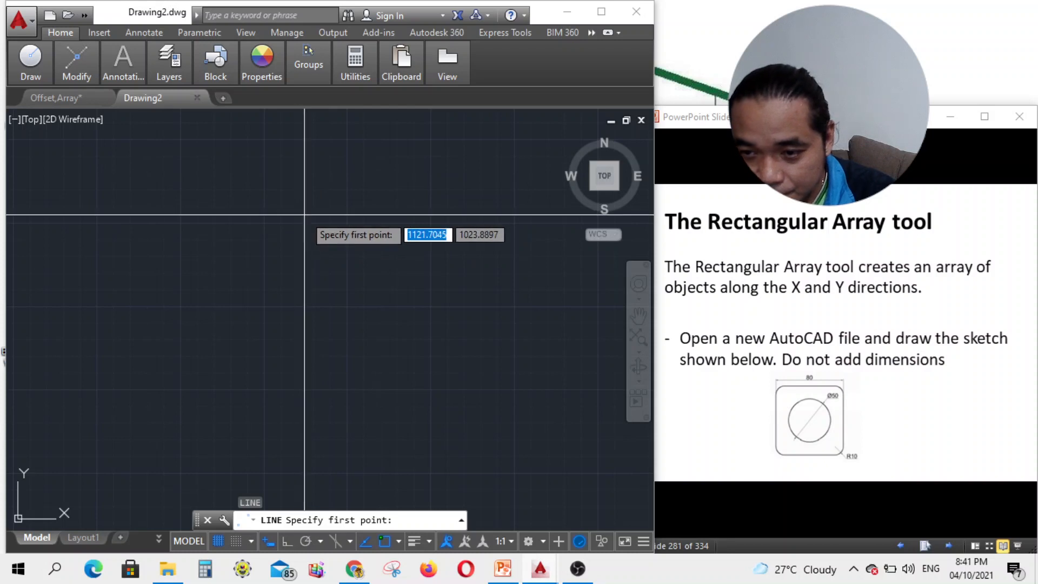
click(258, 240)
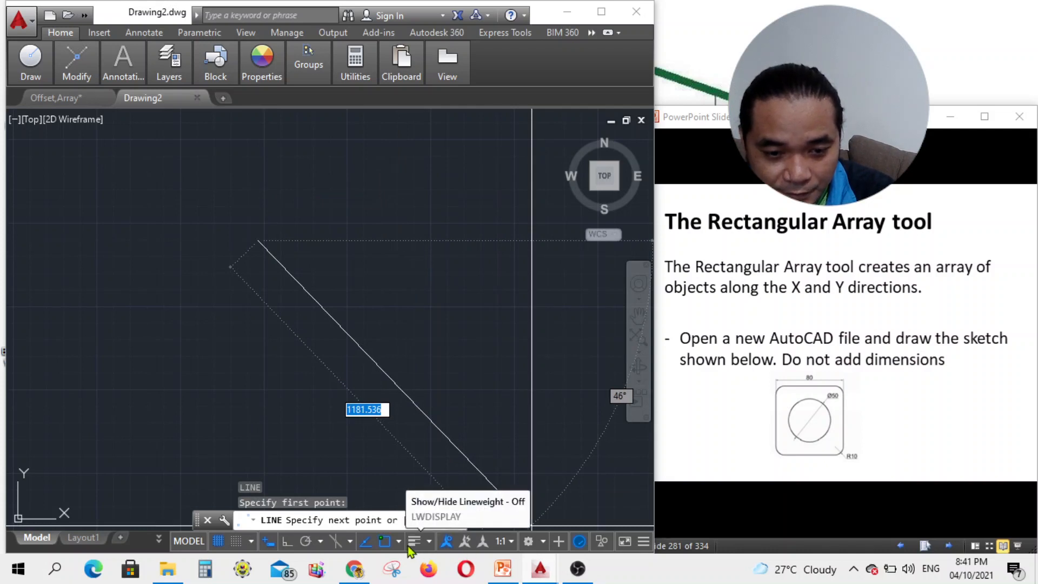
click(285, 543)
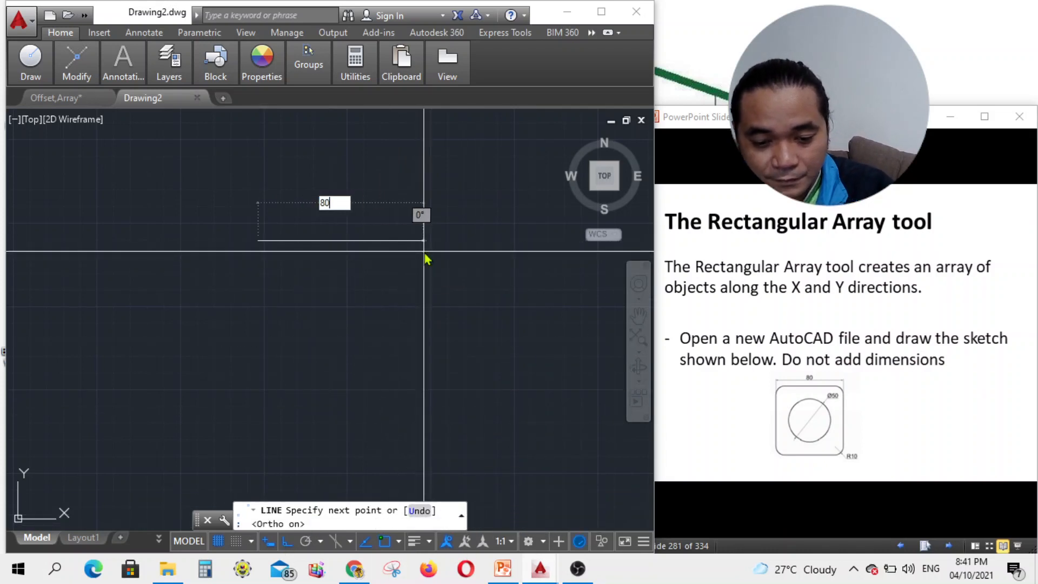
key(Return)
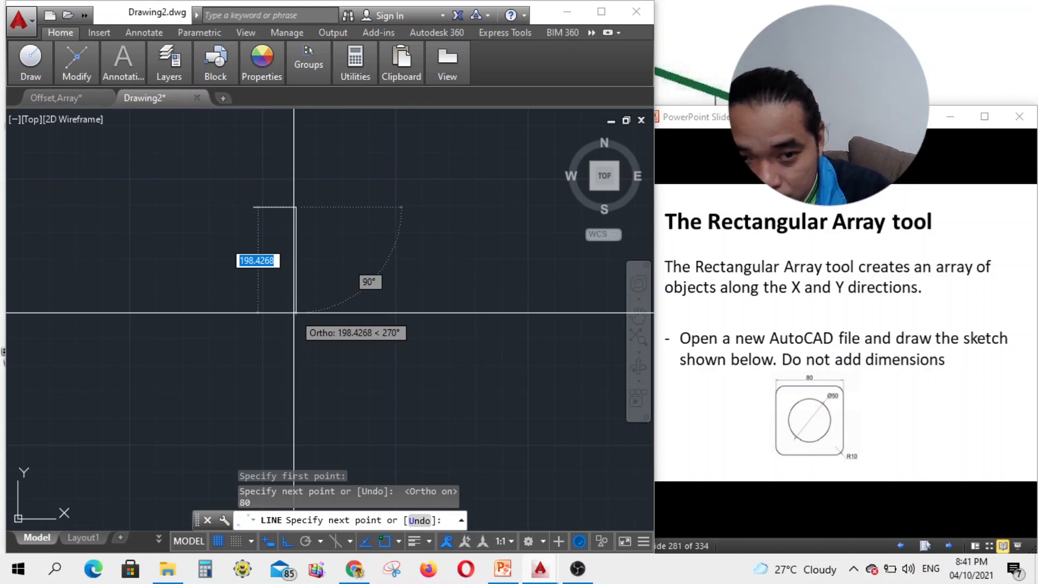
- Continue the outline 100 mm down and 80 mm left, and close it into a rectangle at its starting corner
scroll(294, 313, up, 2)
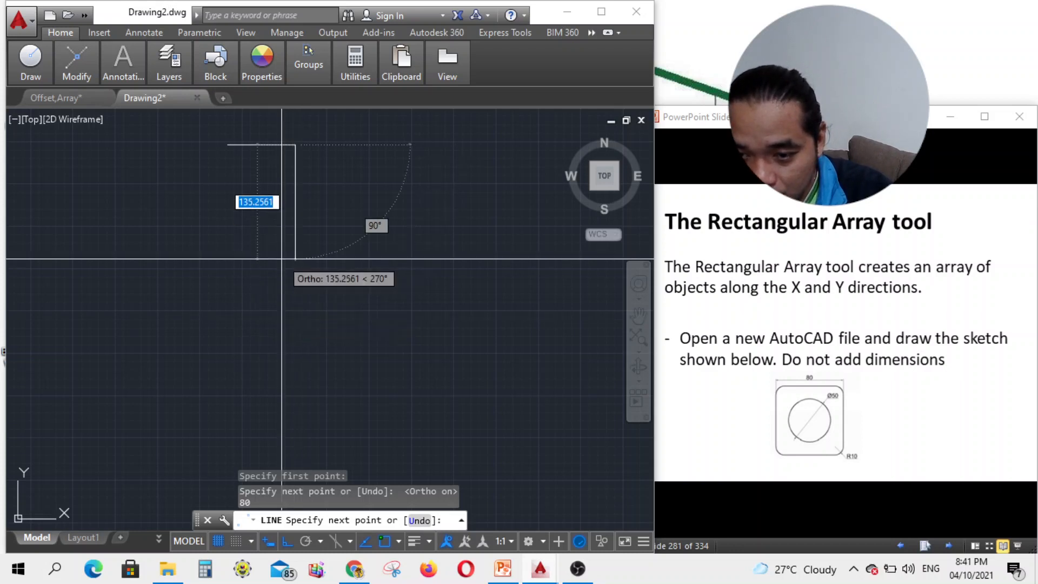
mouse_move(363, 302)
middle_down()
mouse_move(380, 348)
mouse_move(378, 297)
middle_up()
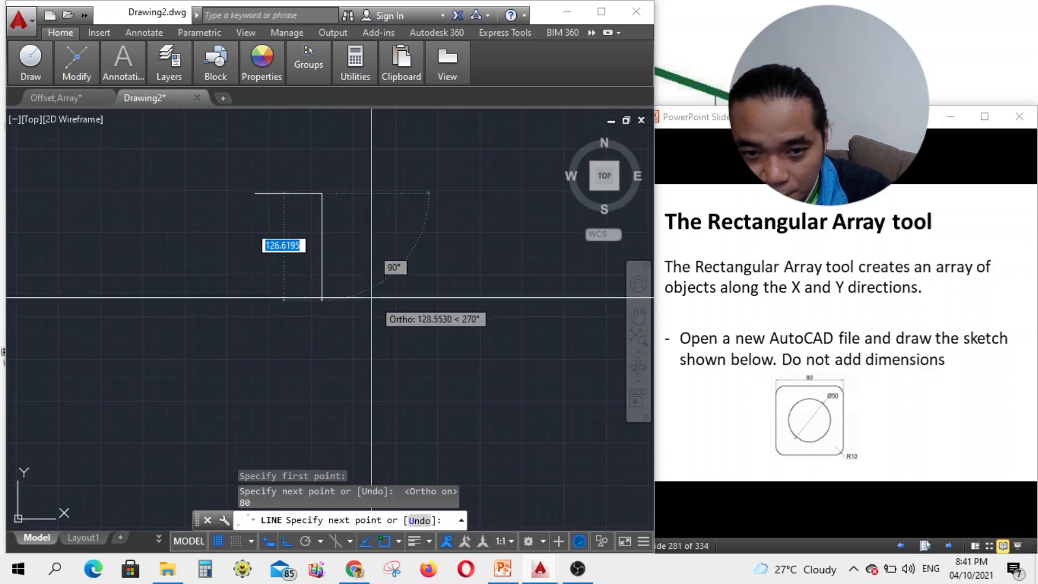
scroll(345, 296, up, 2)
scroll(395, 312, down, 2)
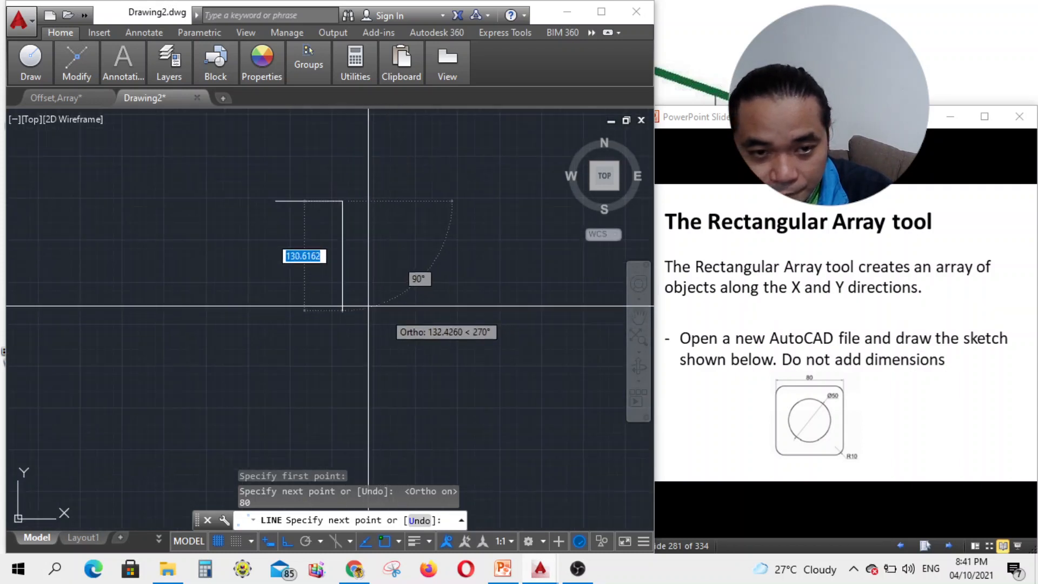
scroll(357, 299, up, 2)
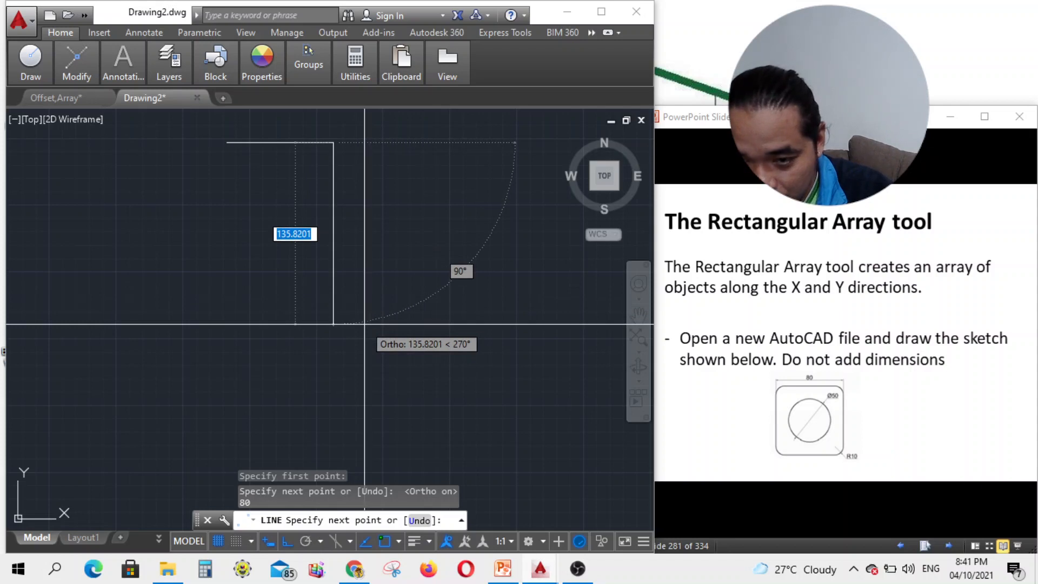
text(100)
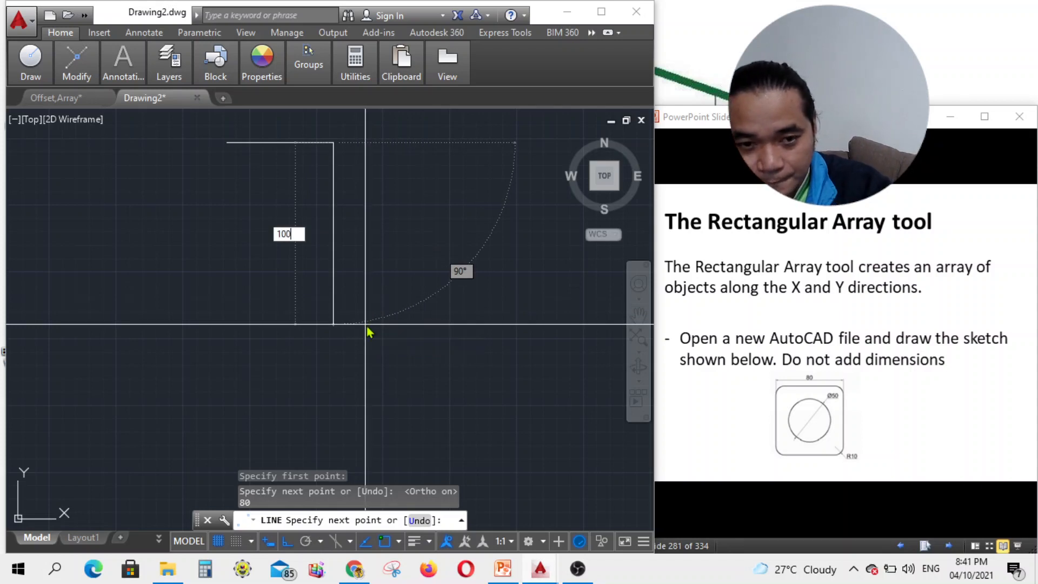
key(Return)
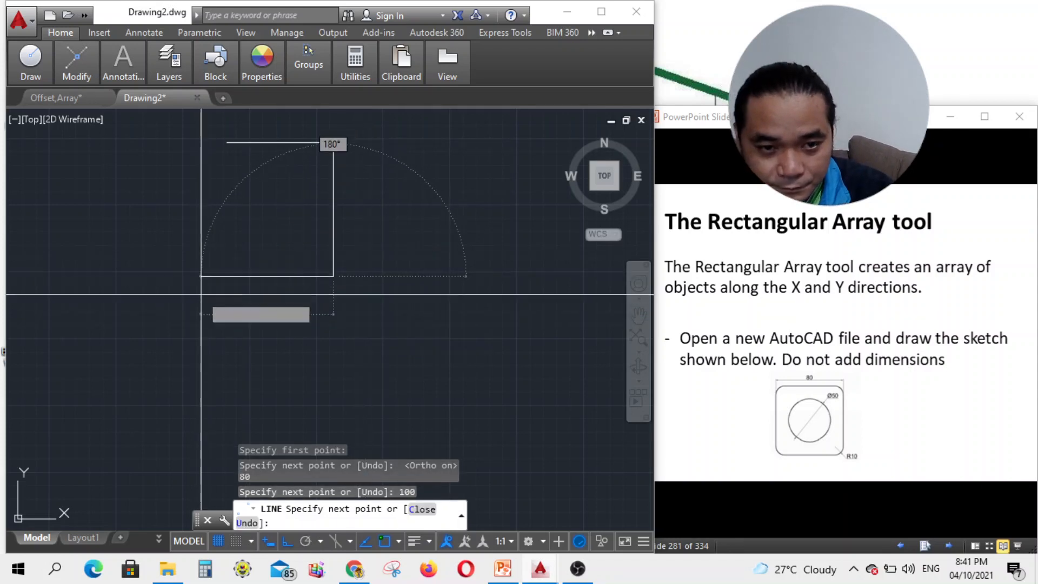
text(80)
key(Return)
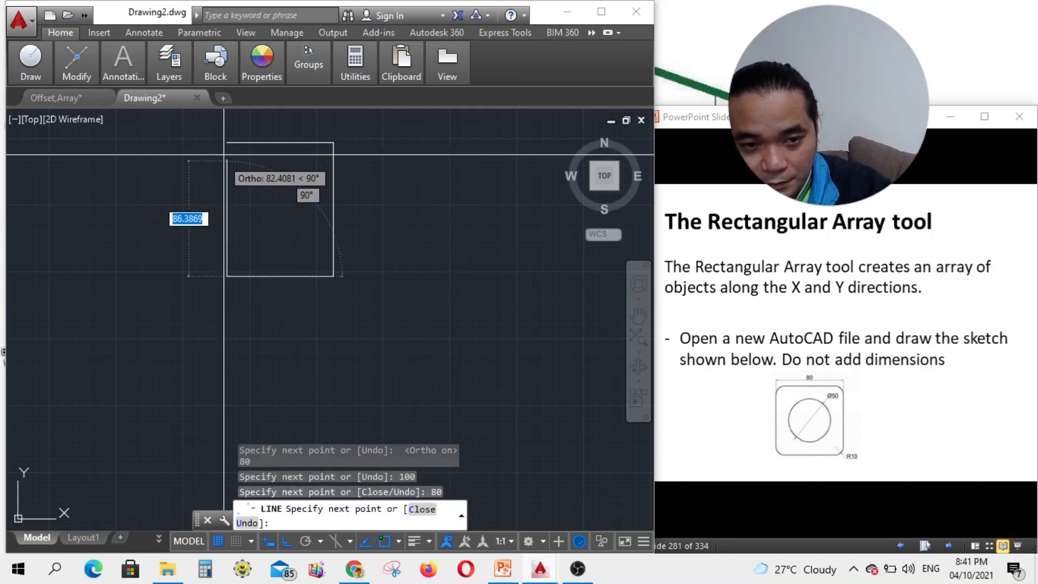
key(Escape)
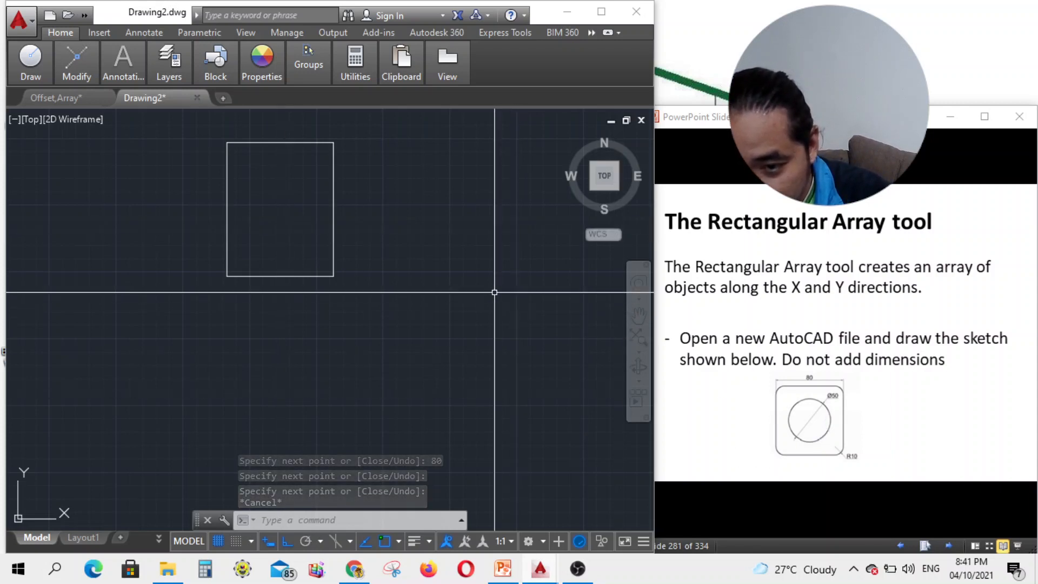
- Draw a vertical construction line from the midpoint of the rectangle's upper edge to its lower edge
key(Return)
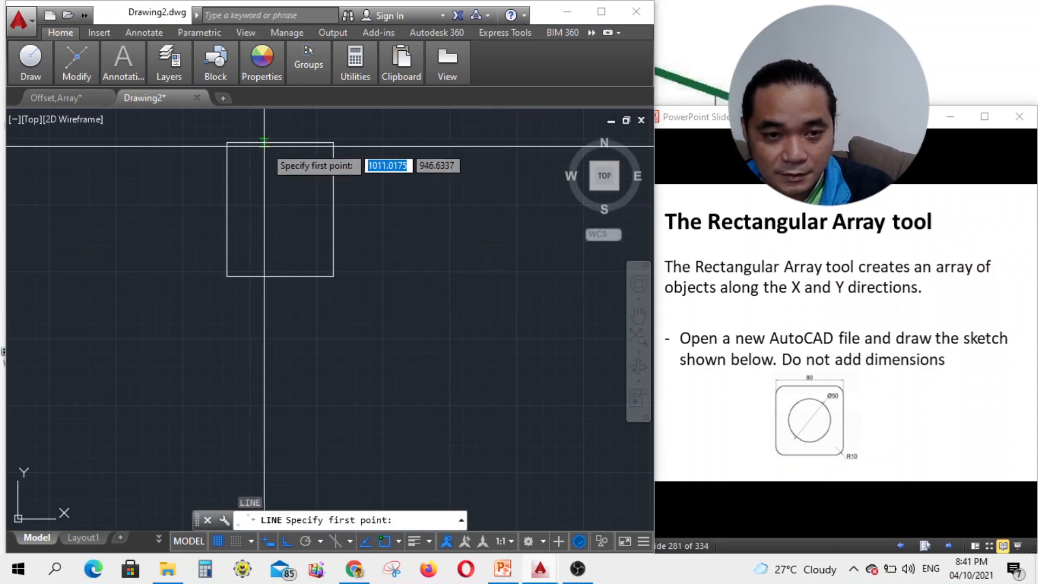
click(280, 142)
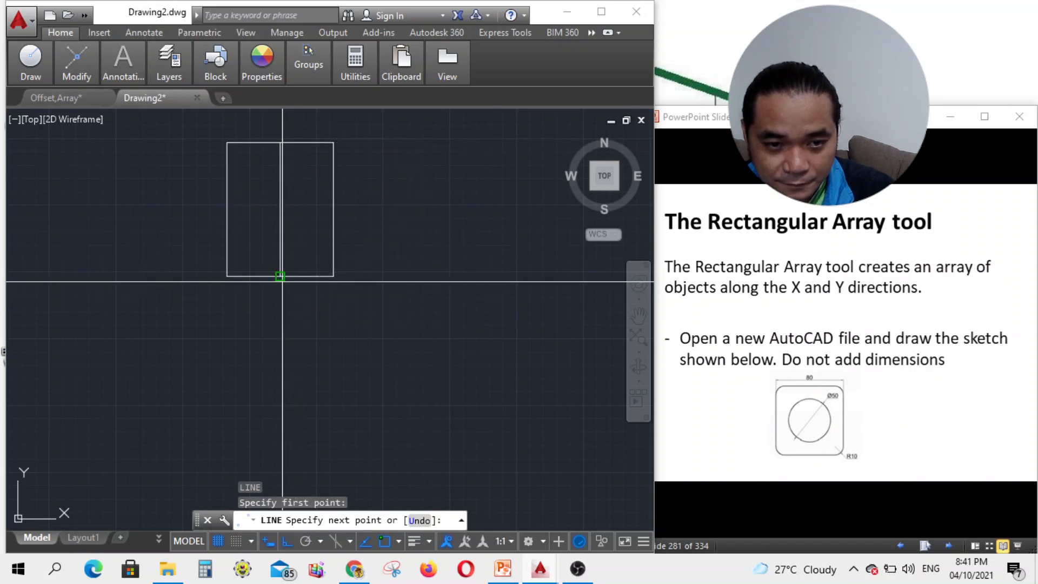
click(282, 276)
key(Escape)
- Draw a 50 mm diameter circle centred on the midpoint of the vertical construction line
text(c)
key(Return)
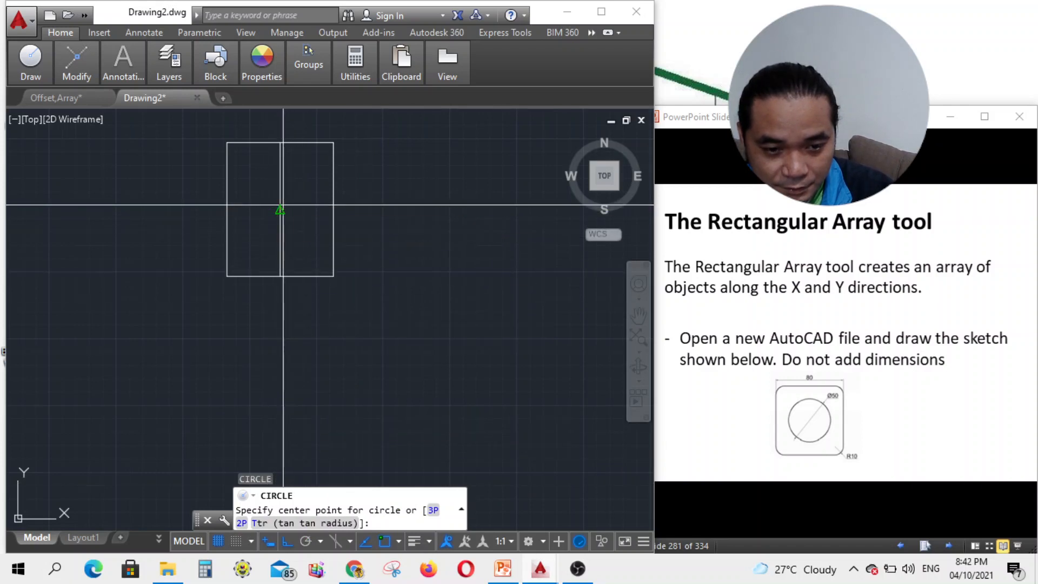
click(283, 205)
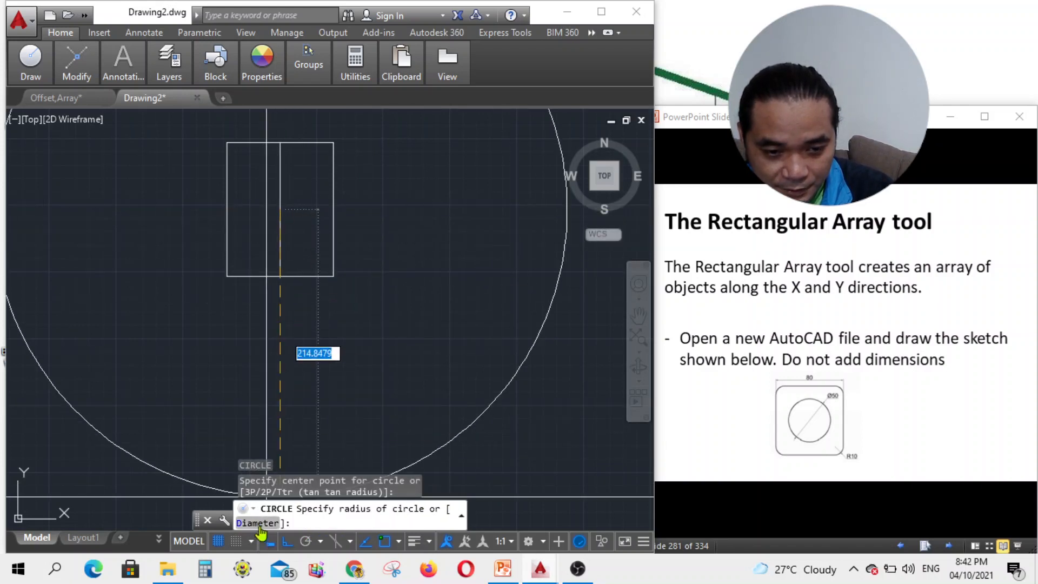
click(257, 523)
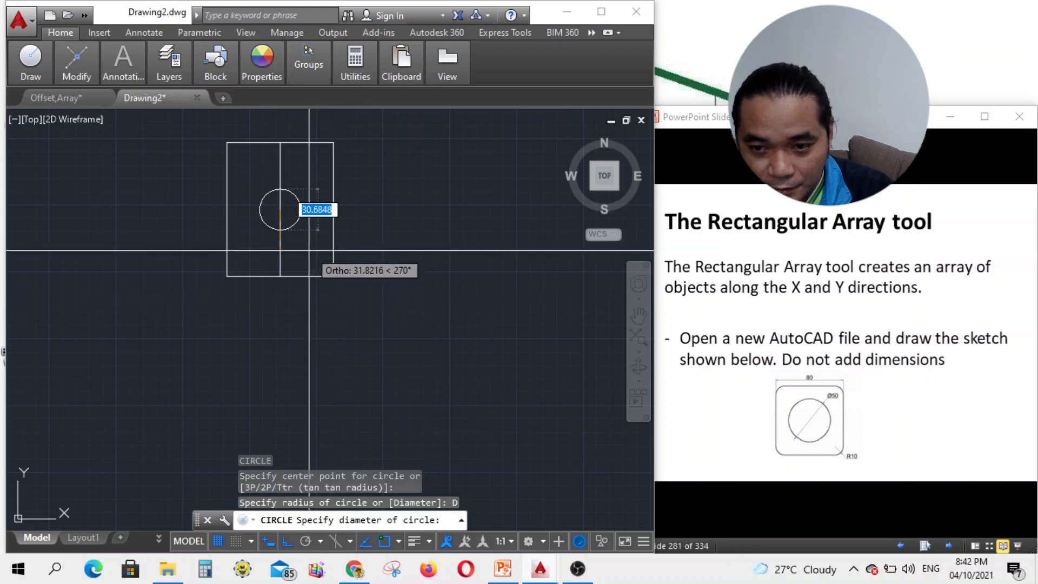
scroll(310, 250, up, 2)
text(50)
key(Return)
scroll(486, 444, down, 3)
scroll(342, 328, up, 2)
- Delete the vertical construction line through the circle
click(353, 324)
click(333, 320)
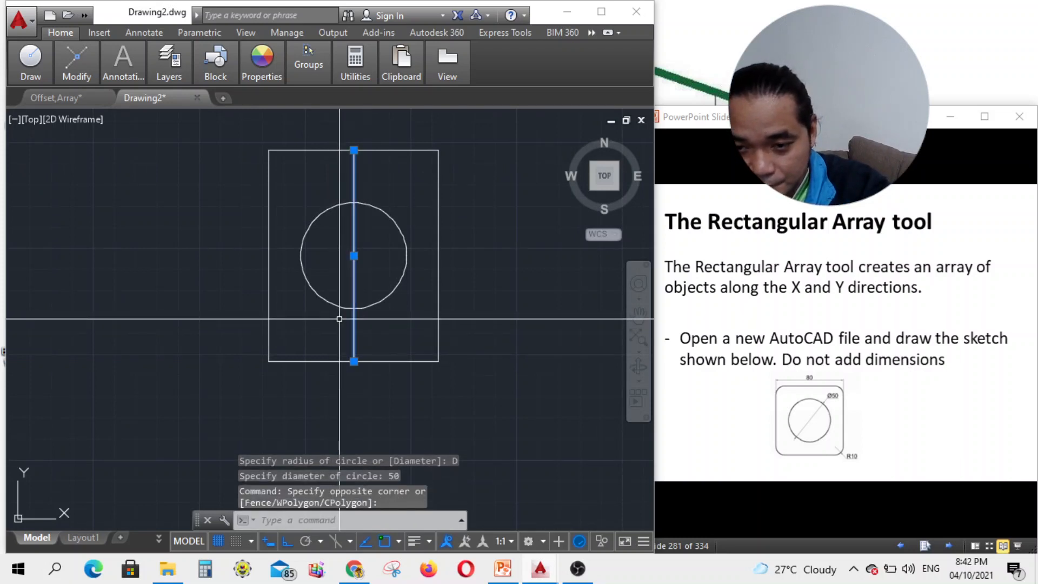
key(Delete)
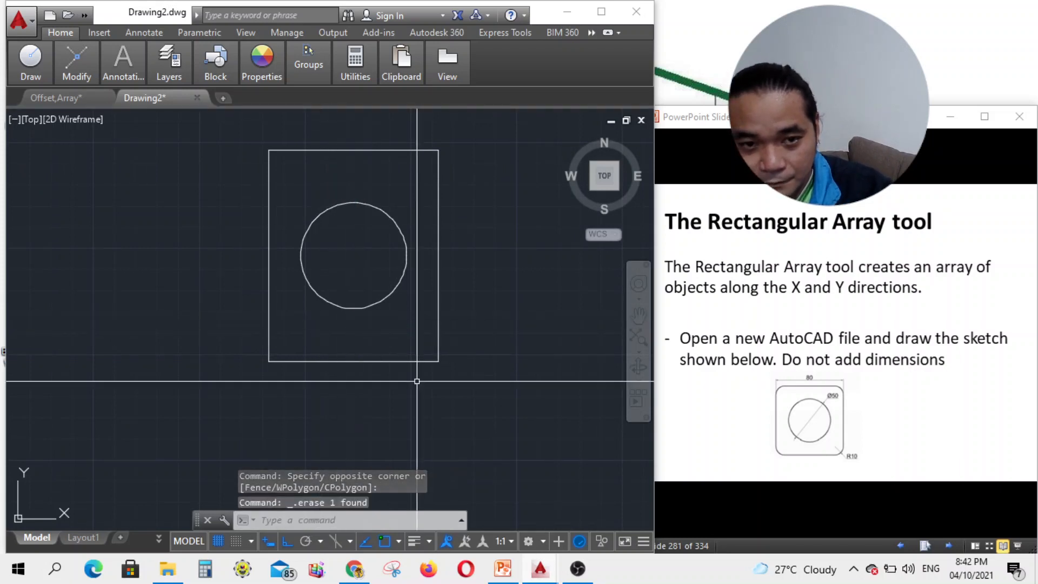
scroll(367, 270, down, 2)
scroll(367, 254, up, 4)
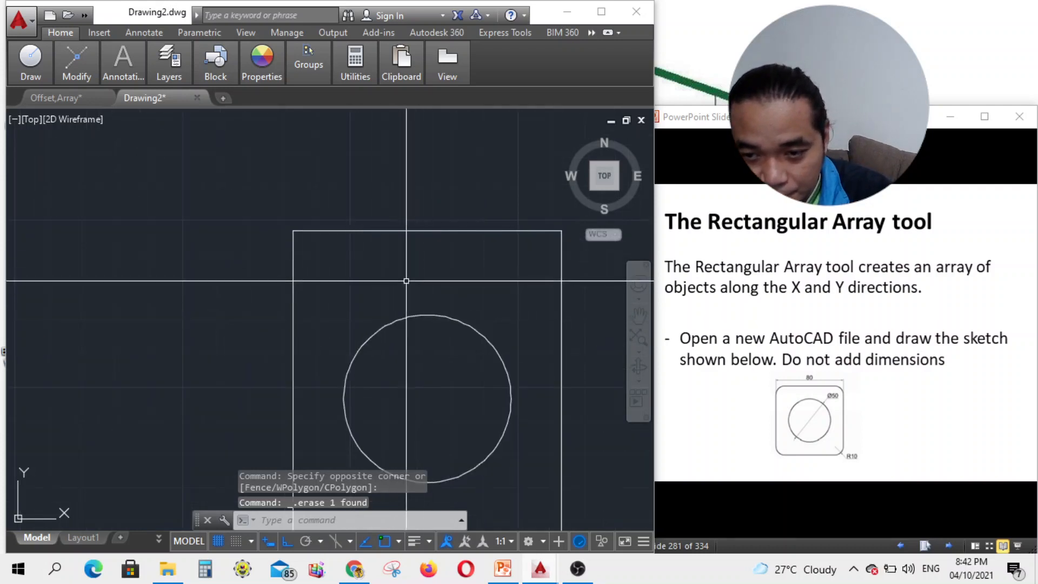
scroll(351, 292, down, 2)
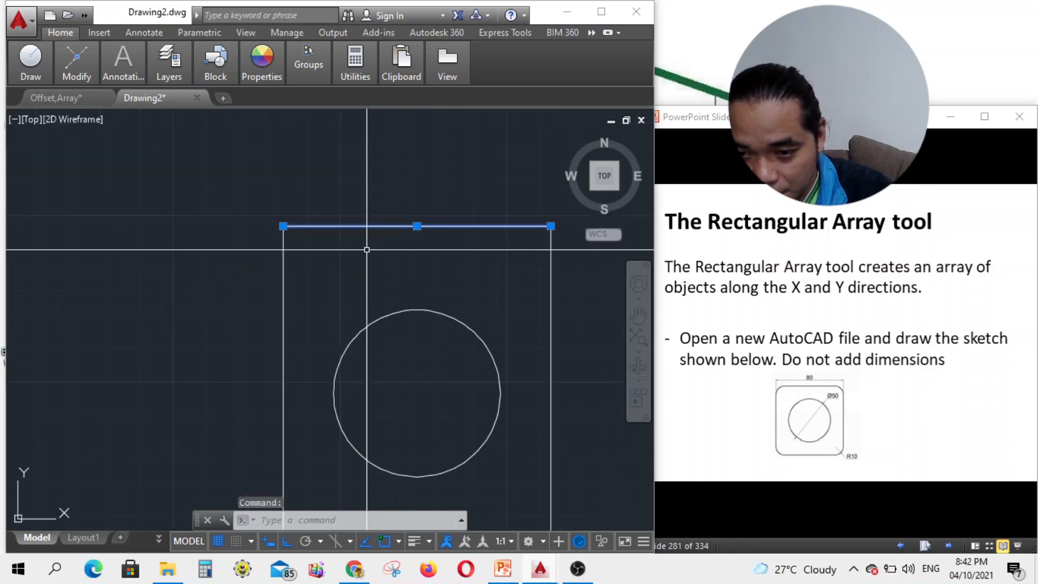
key(Delete)
scroll(445, 307, down, 2)
key(Escape)
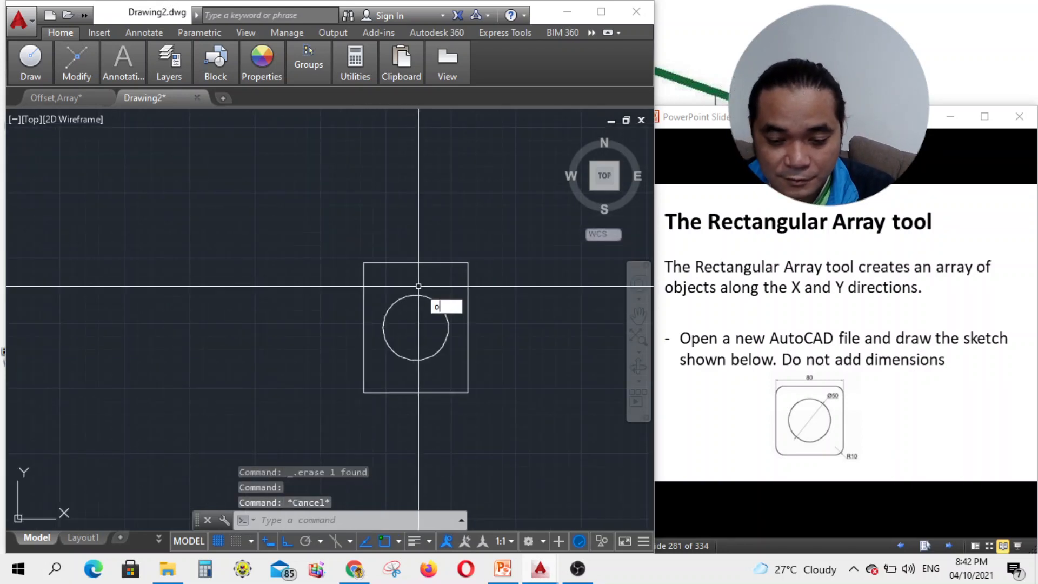
- Offset the rectangle's upper and lower edges 10 mm inward
key(Return)
text(10)
key(Return)
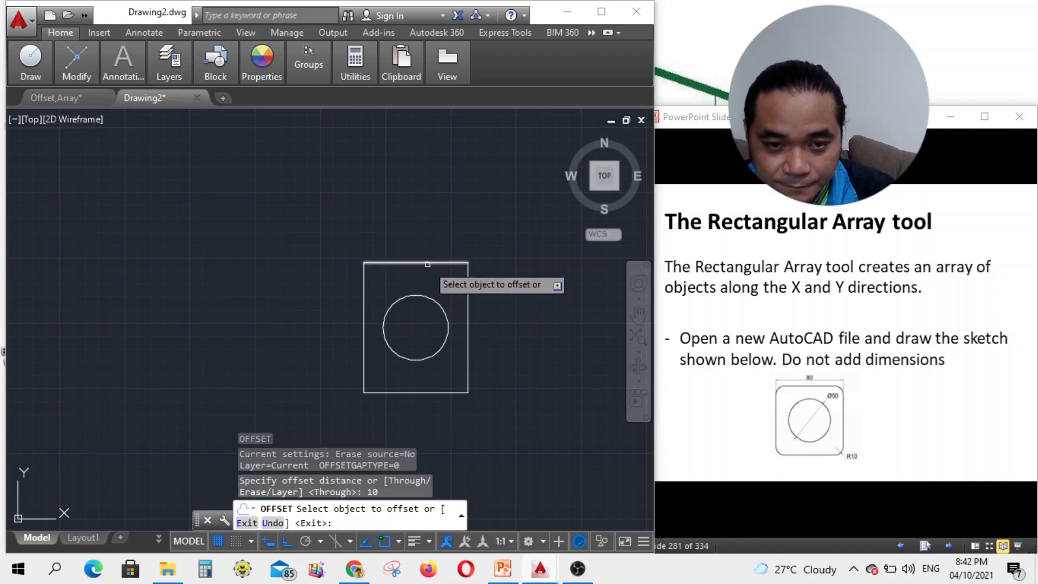
click(428, 264)
click(425, 280)
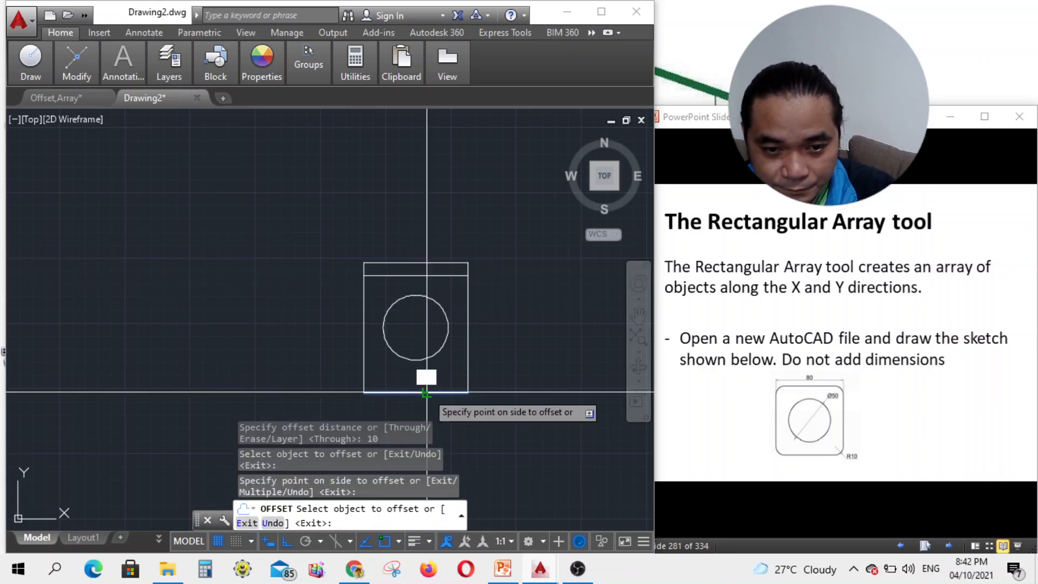
click(426, 391)
click(473, 347)
key(Escape)
- Delete the original outer upper and lower edges of the rectangle
click(408, 263)
key(Delete)
click(414, 393)
key(Delete)
- Trim the four side-edge ends that extend past the offset upper and lower lines, leaving an 80 mm square
click(500, 396)
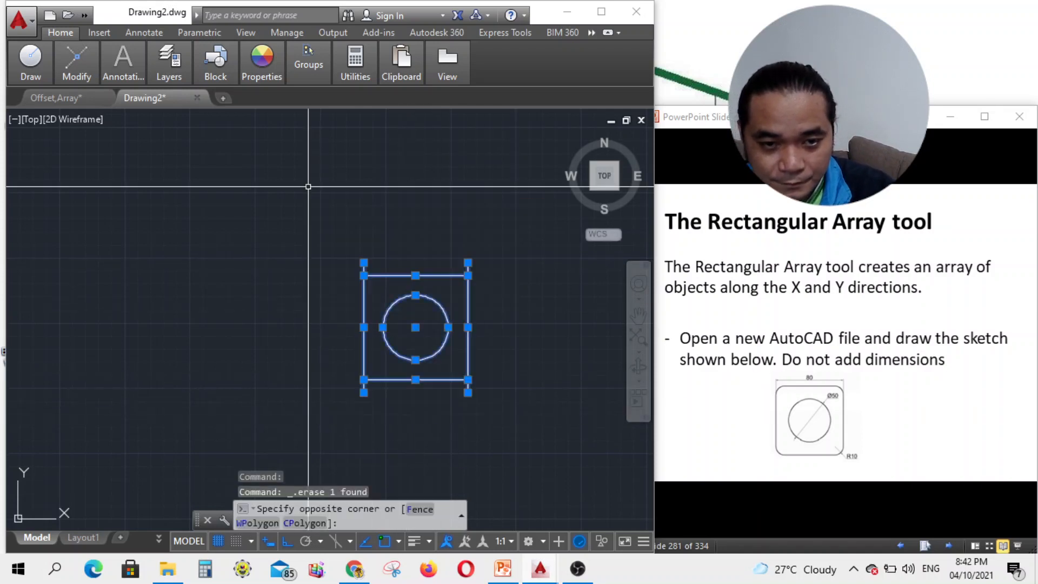
click(308, 185)
text(tr)
key(Return)
scroll(360, 255, up, 4)
click(371, 286)
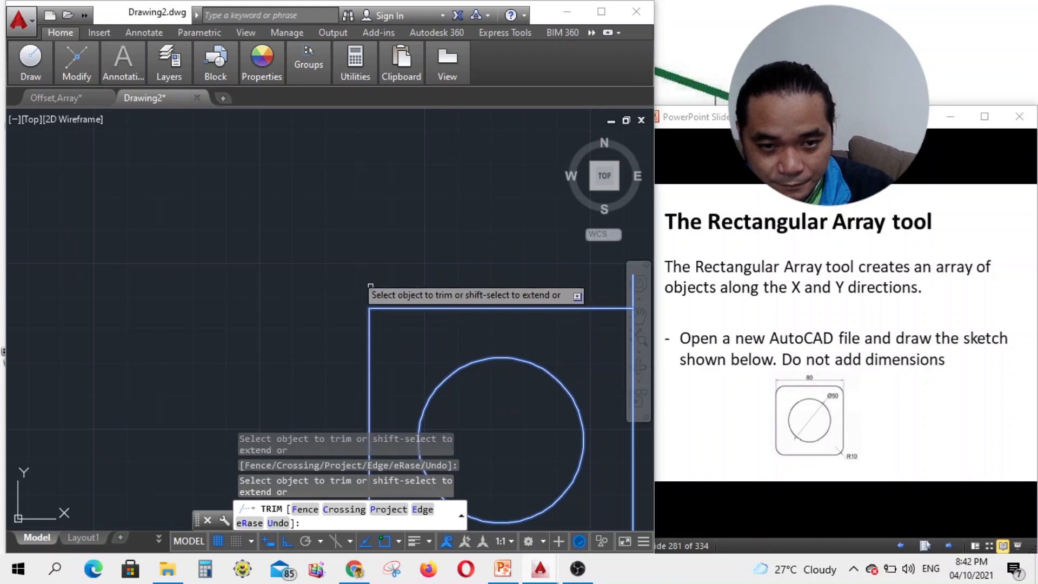
scroll(251, 230, down, 4)
click(404, 254)
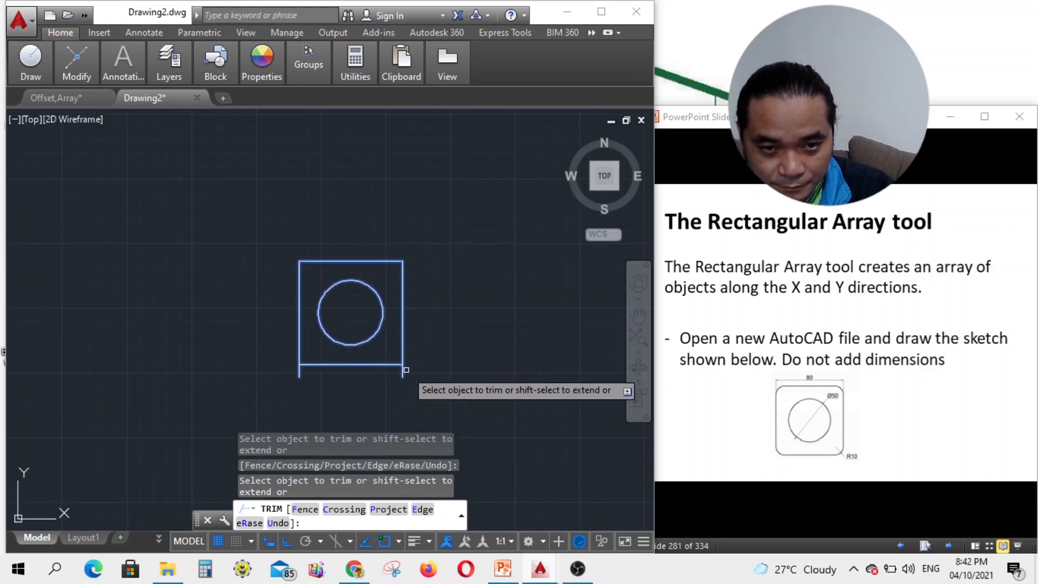
click(403, 372)
click(299, 375)
key(Escape)
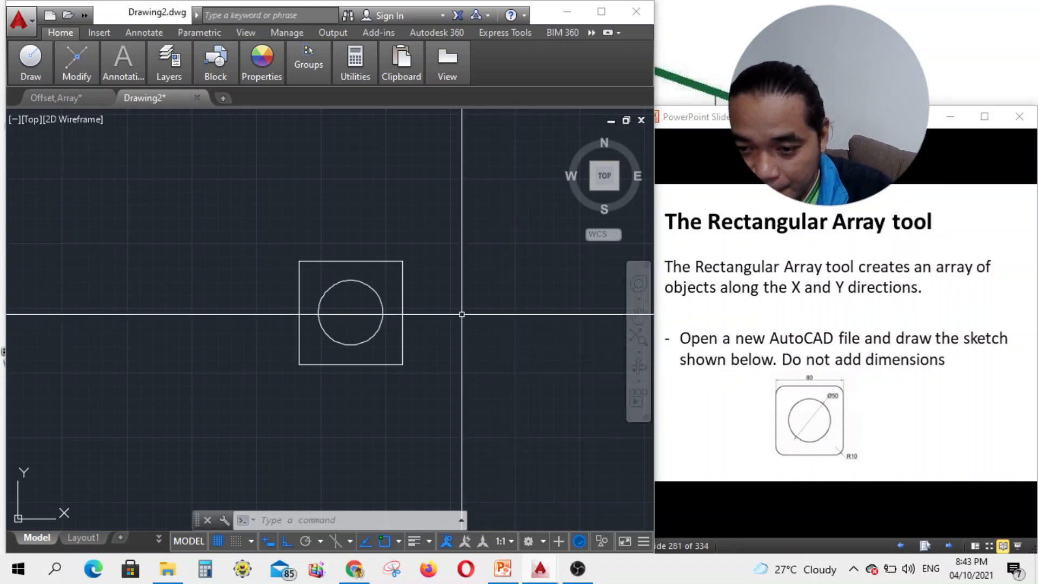
- Try to fillet the square's upper-right corner with the current fillet radius
text(i)
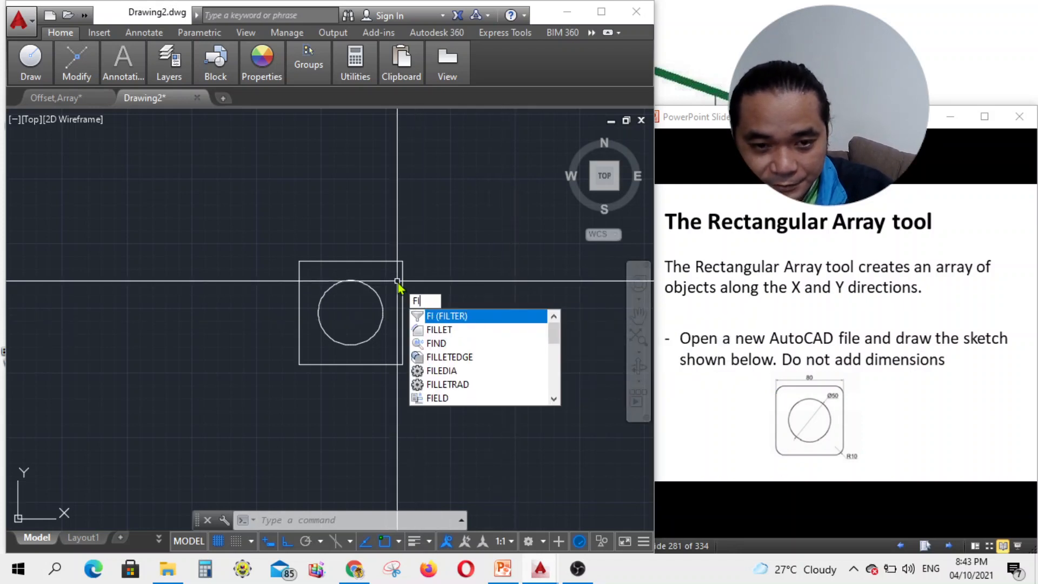
click(456, 327)
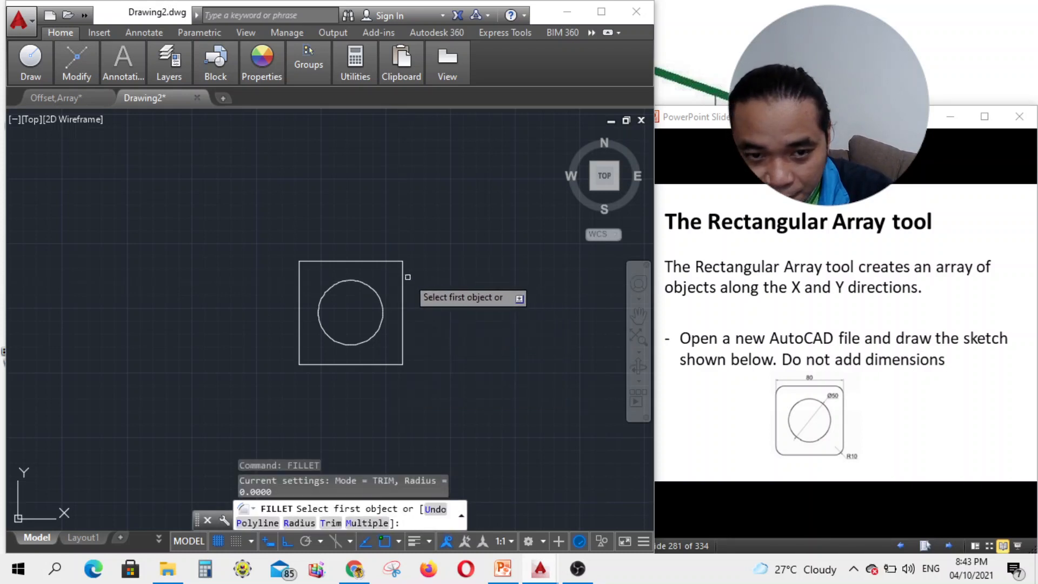
click(400, 277)
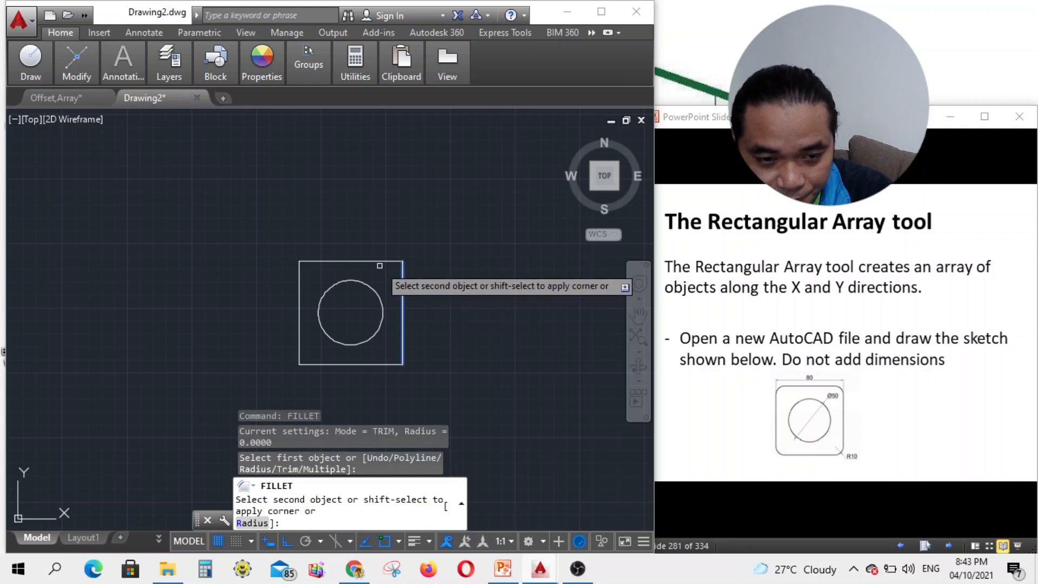
click(380, 262)
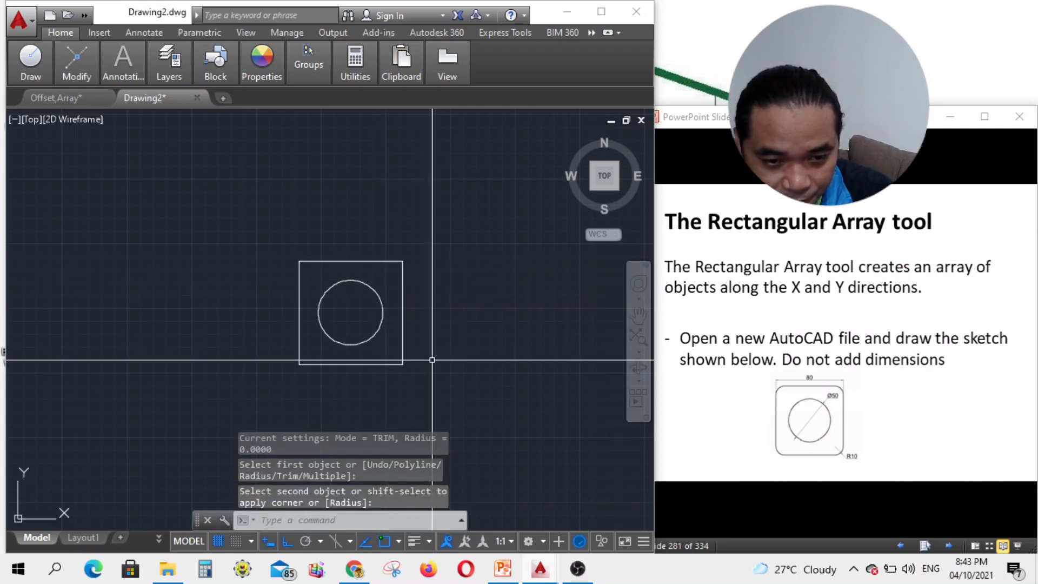
key(Escape)
- Fillet the square's upper-right corner with a 10 mm radius
text(fil)
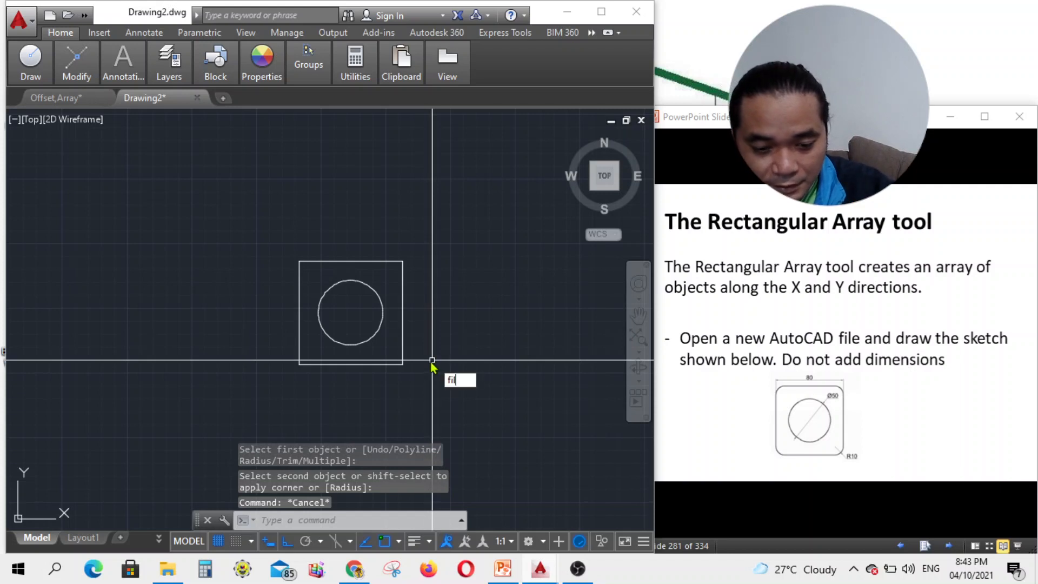
text(let)
key(Return)
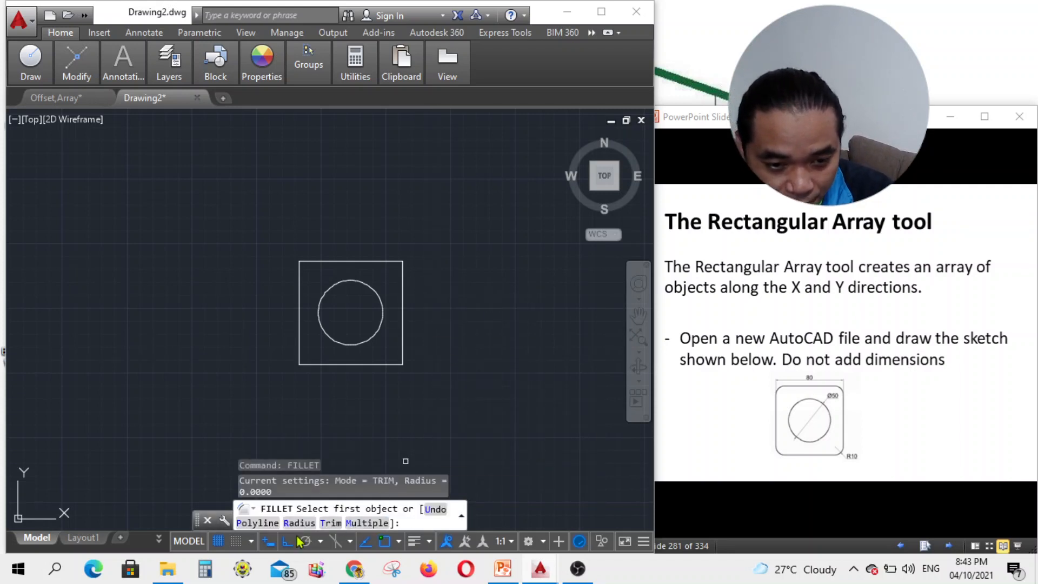
click(298, 523)
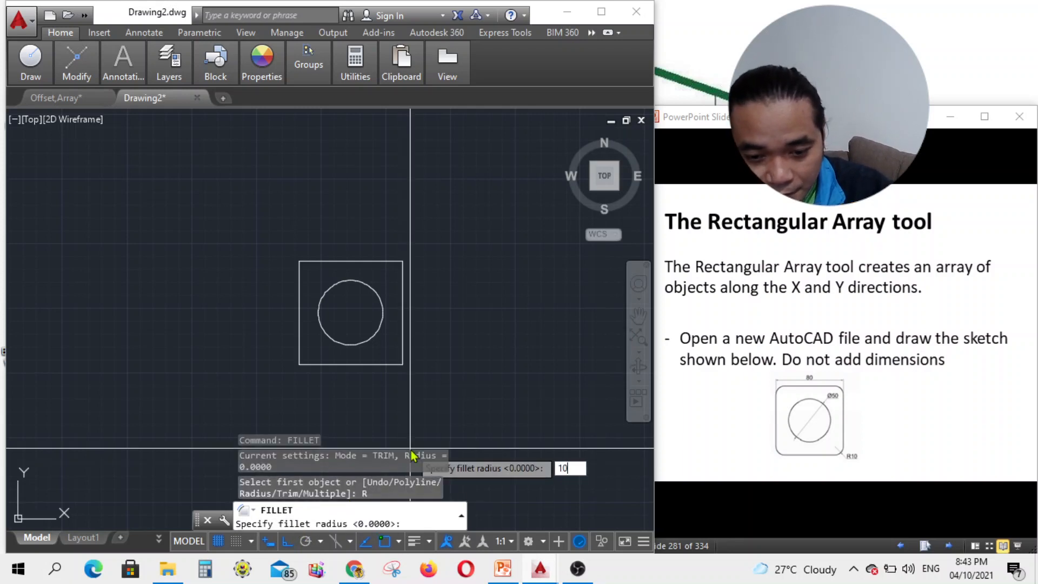
text(10)
key(Return)
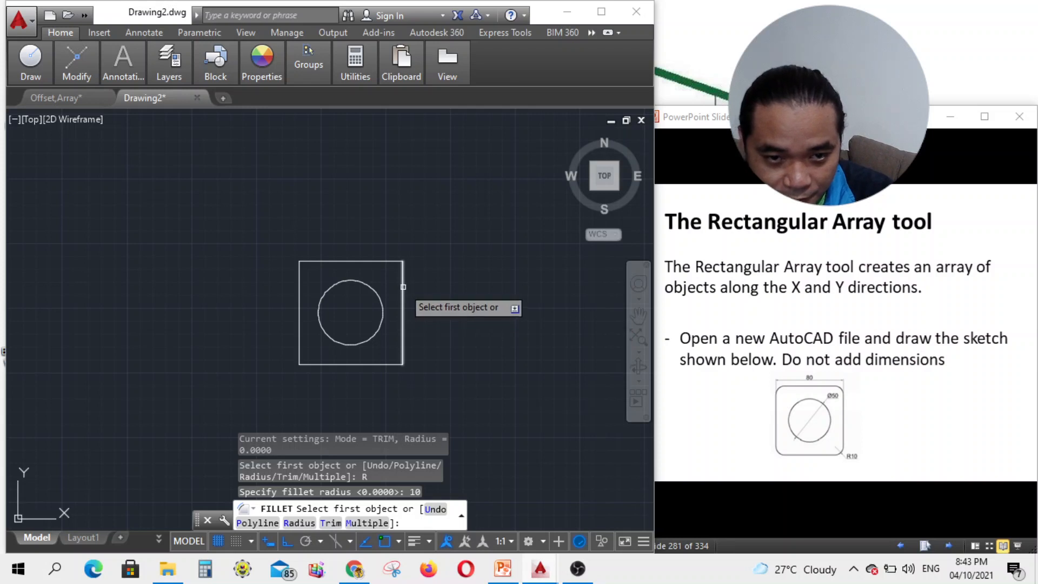
click(402, 287)
click(391, 262)
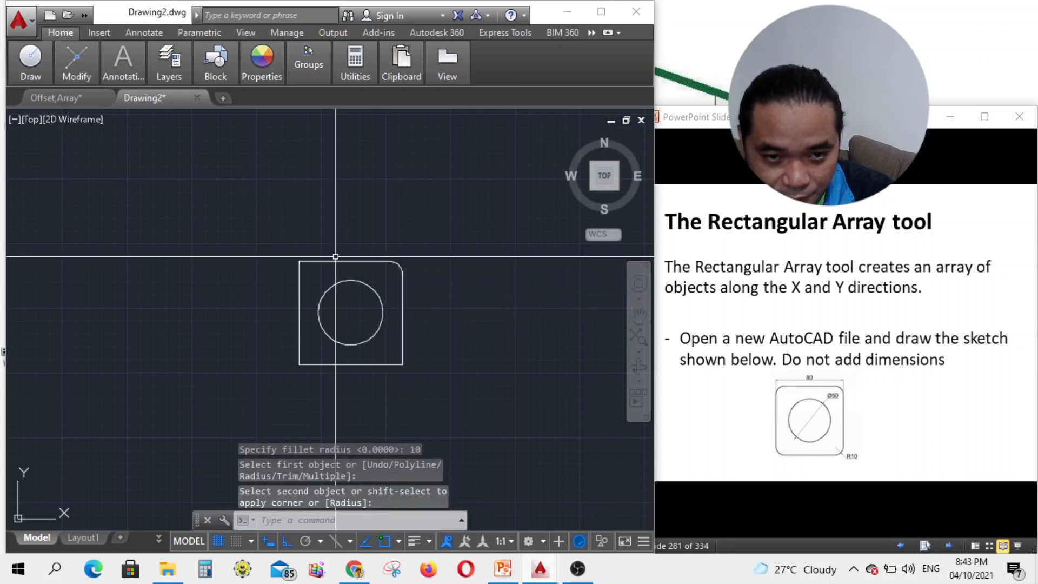
- Fillet the square's upper-left corner with a 10 mm radius
text(fillet)
key(Return)
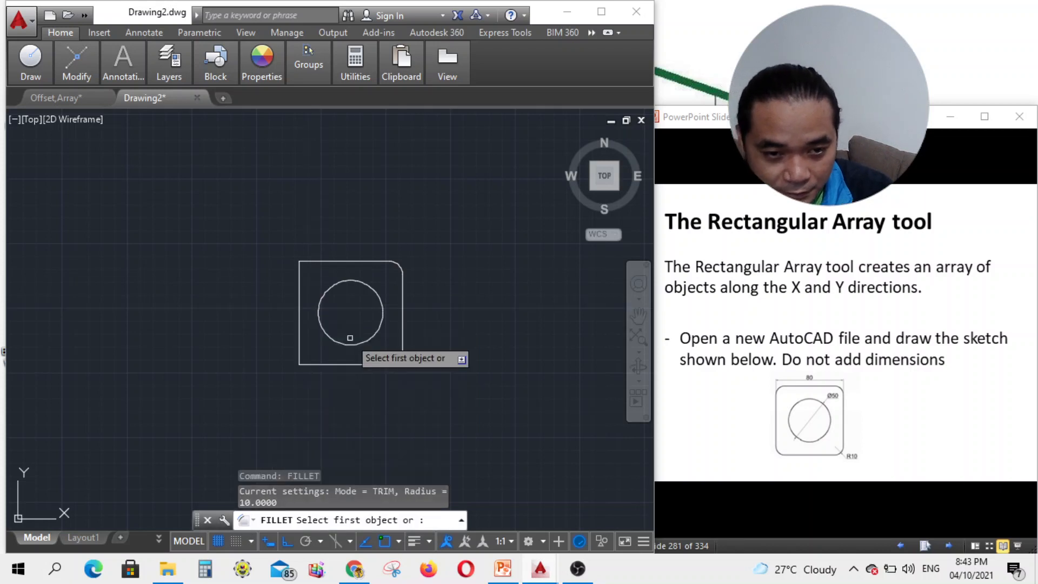
click(313, 523)
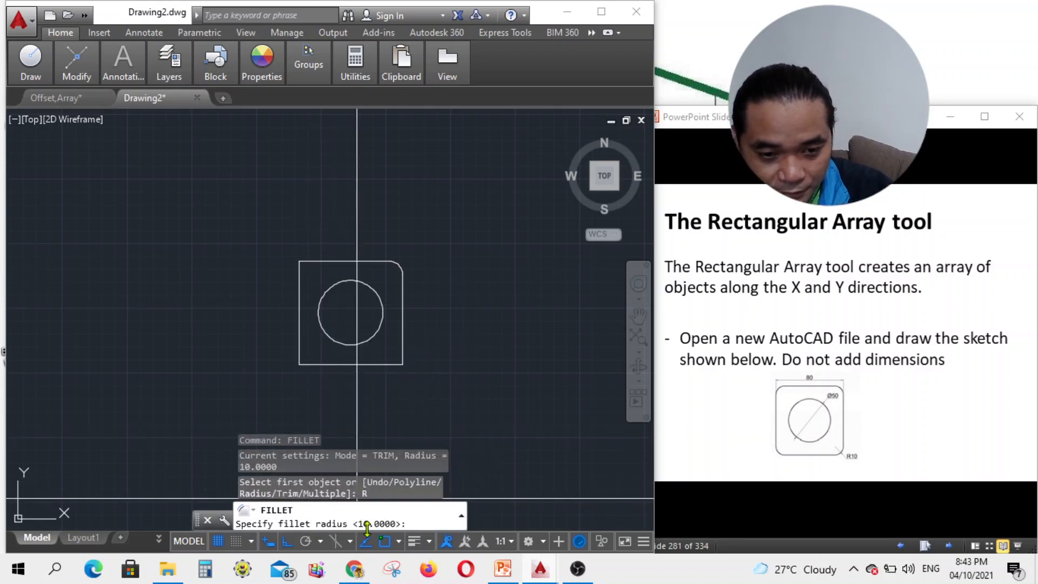
text(10)
key(Return)
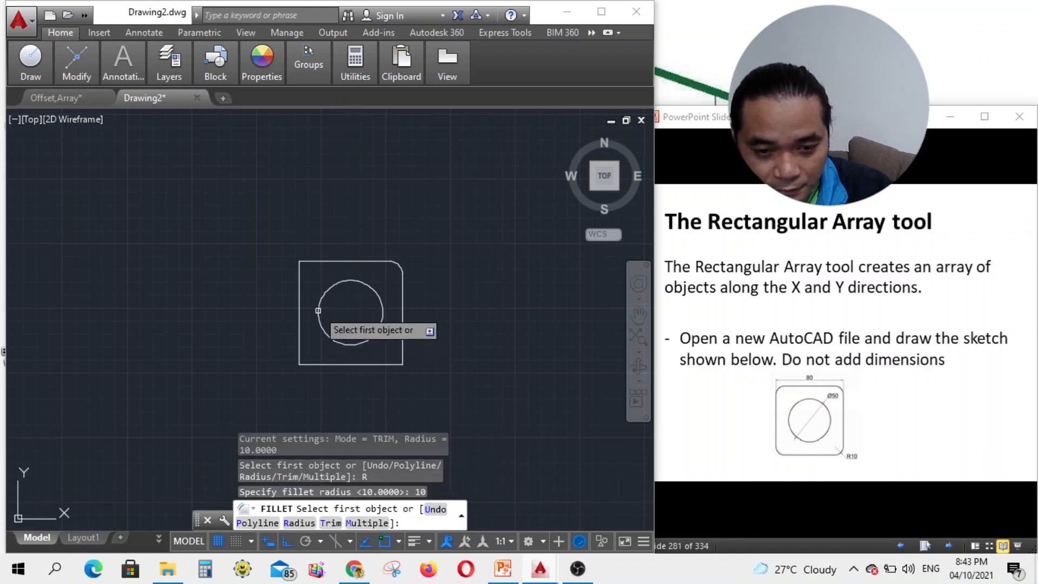
click(300, 284)
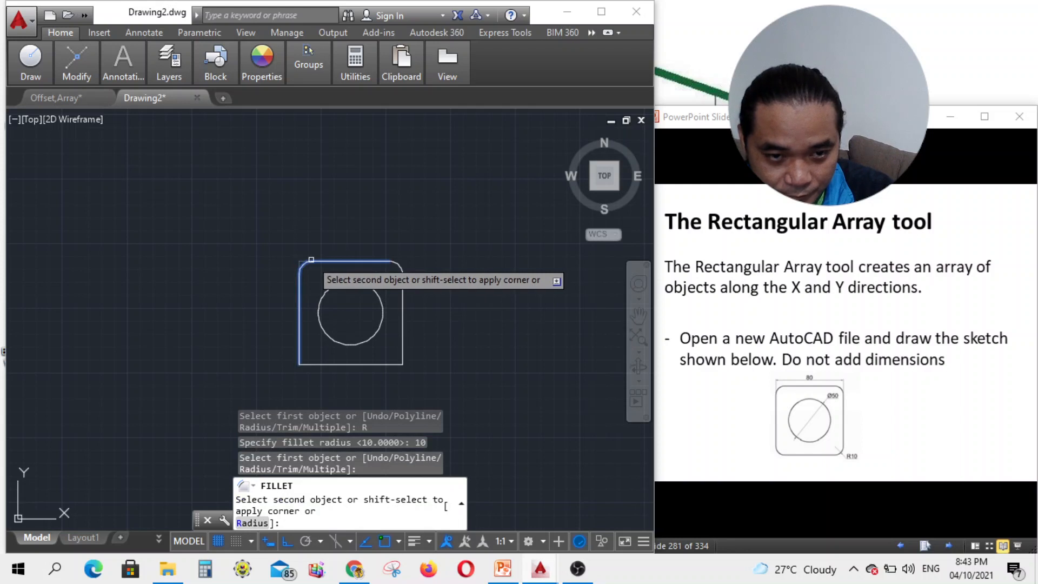
click(311, 261)
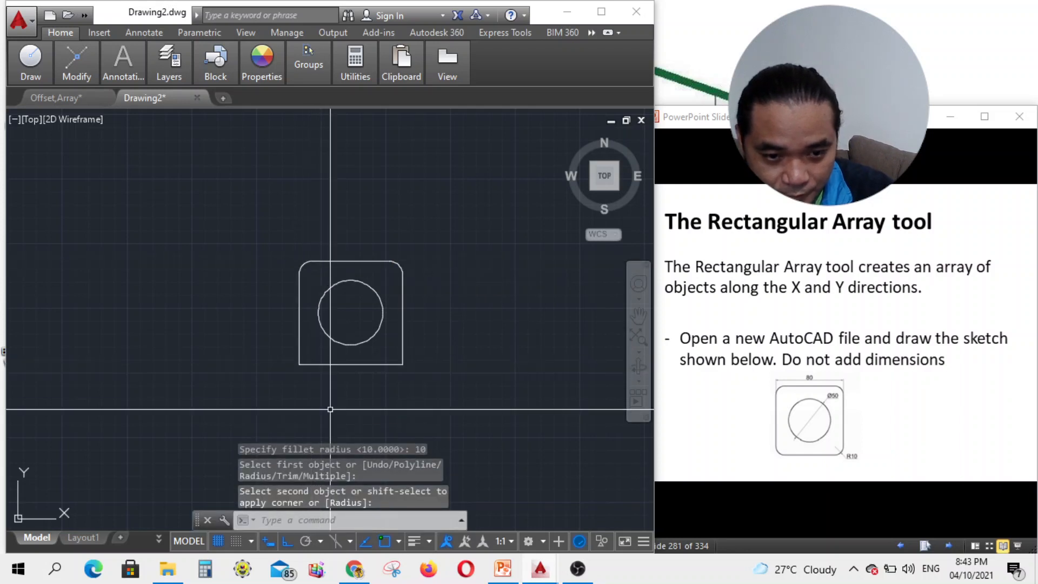
- Fillet the square's lower-left corner with a 10 mm radius
text(fi)
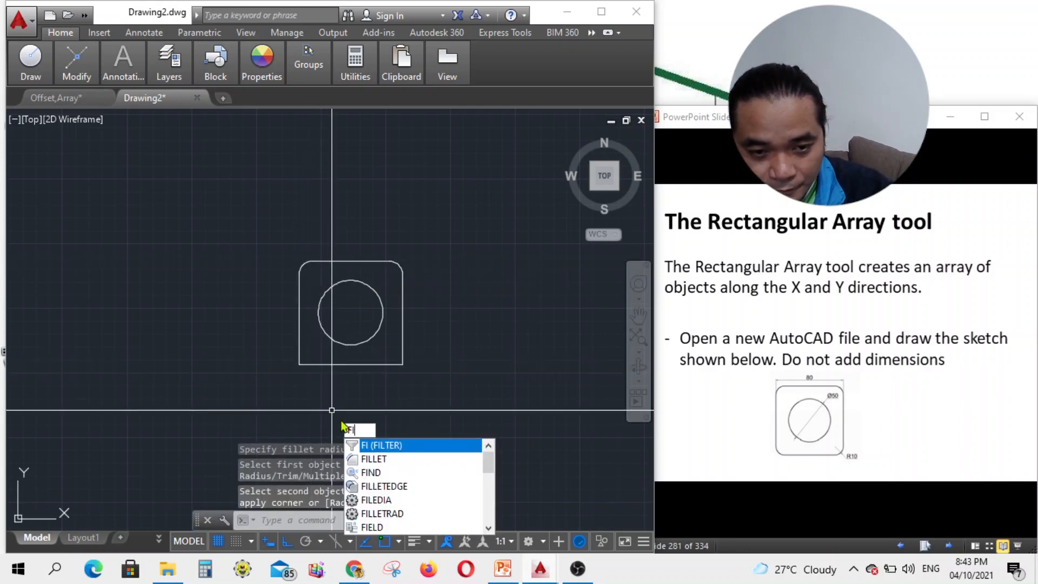
click(381, 458)
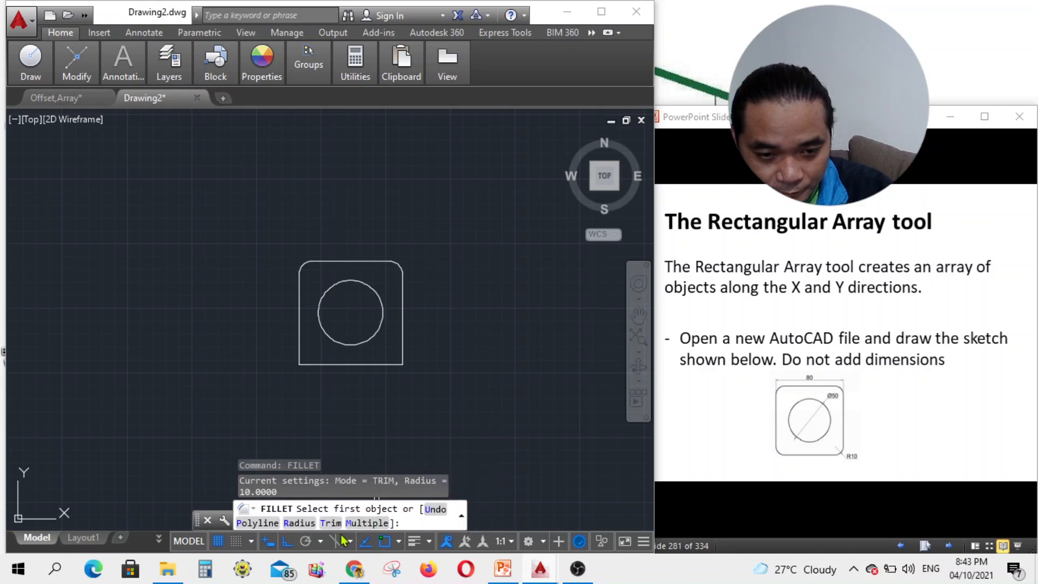
click(313, 526)
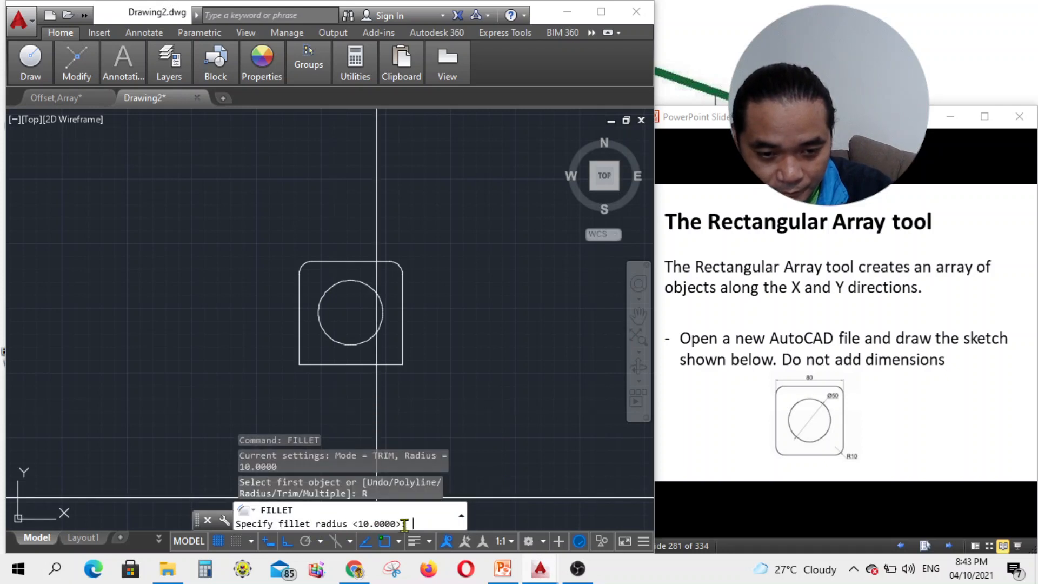
text(10)
key(Return)
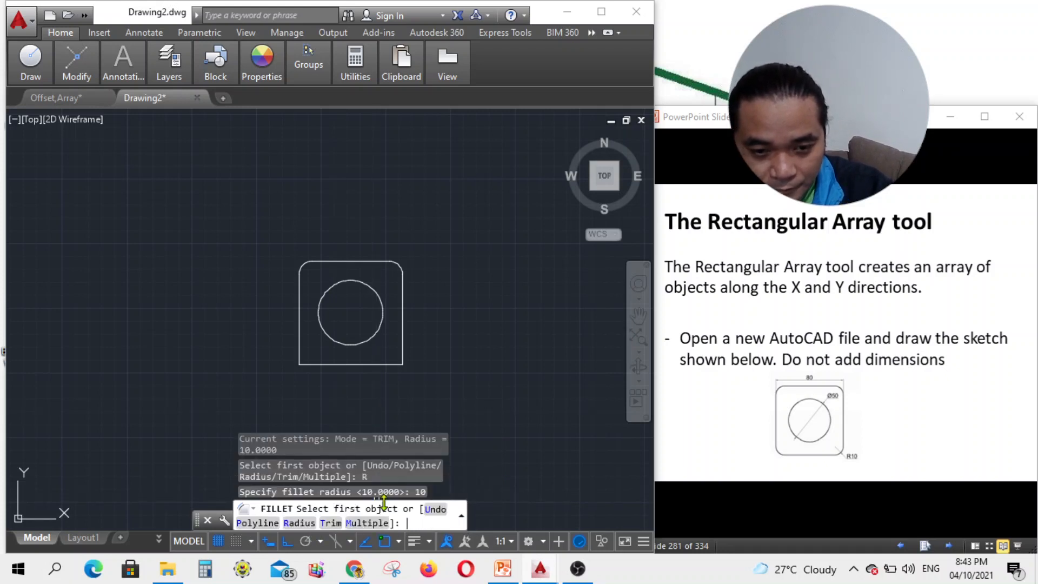
click(316, 365)
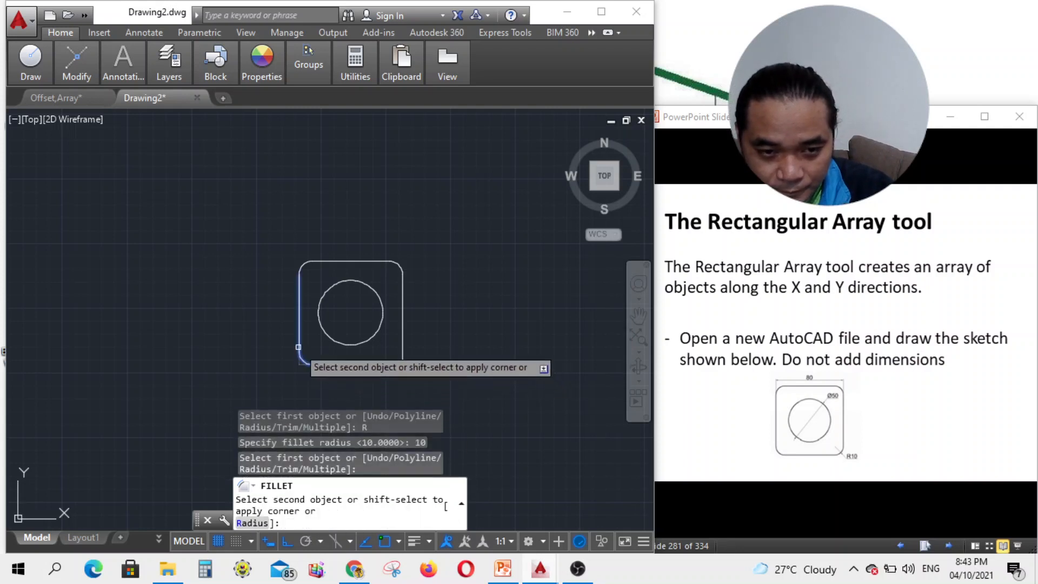
click(300, 347)
- Fillet the square's remaining lower-right corner, keeping the current 10 mm radius
text(fill)
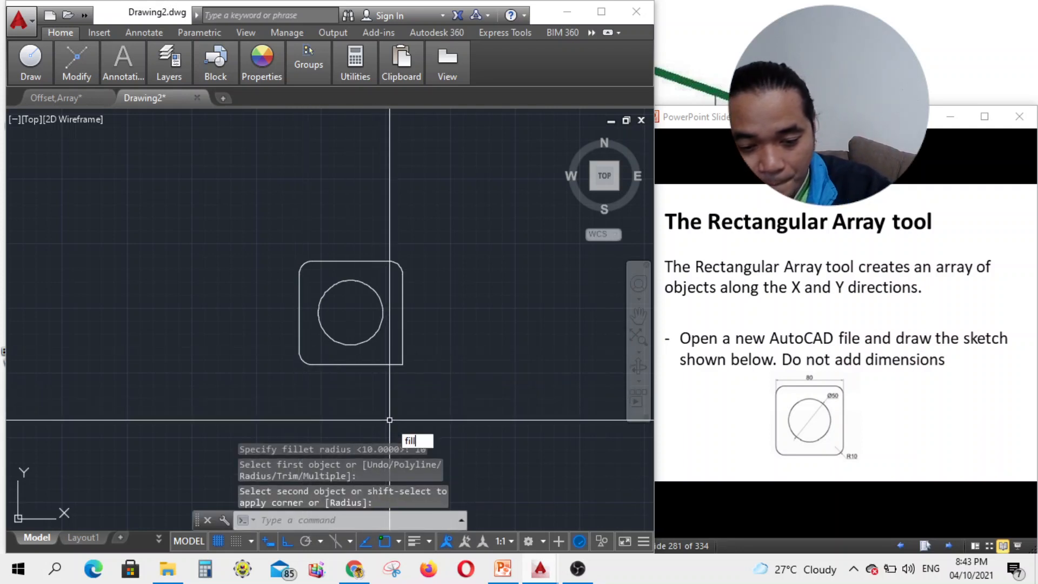
text(et)
key(Return)
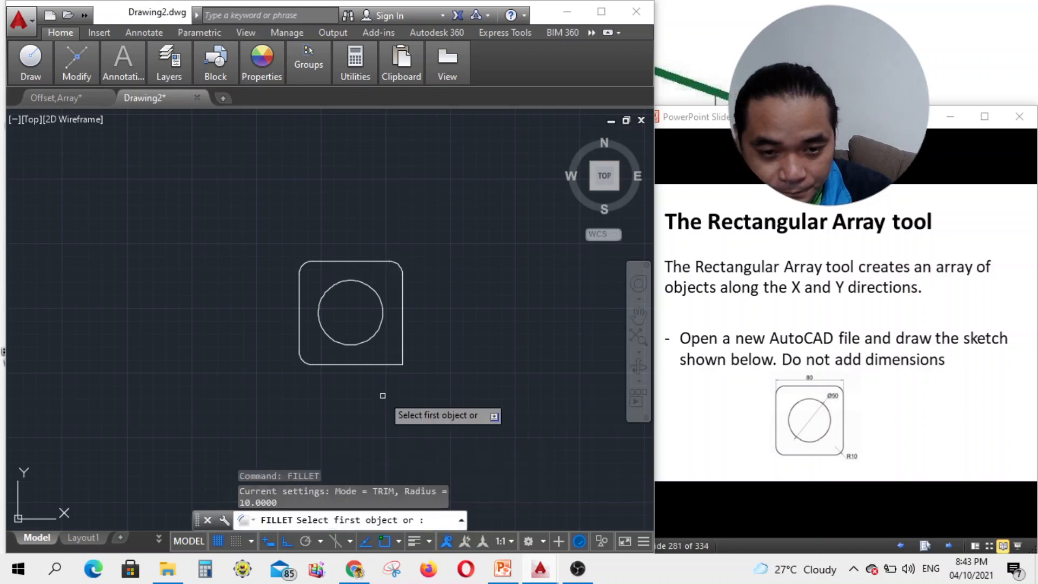
click(384, 364)
click(402, 348)
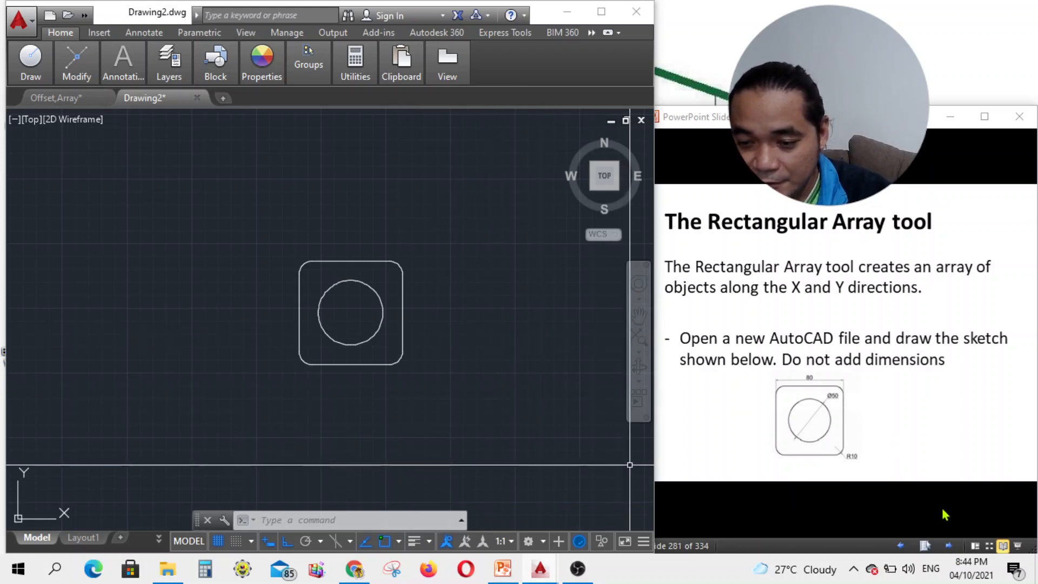
- Advance the PowerPoint slide show to the instructions for the 10 mm concentric circle and return to the AutoCAD drawing
click(951, 546)
click(950, 547)
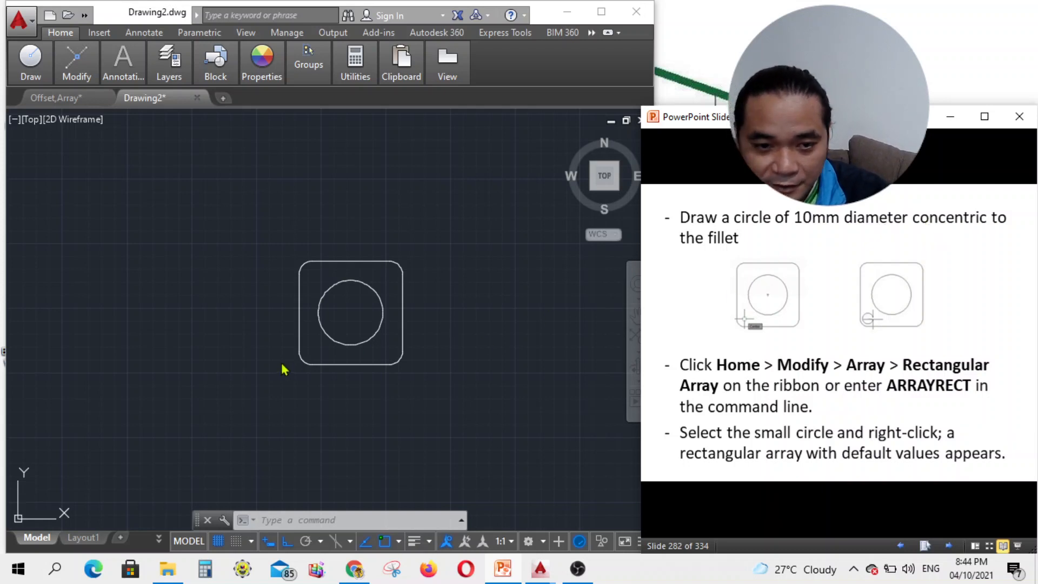
click(297, 352)
- Select the lower-left fillet arc to inspect its centre point, and clear the selection
scroll(269, 347, up, 4)
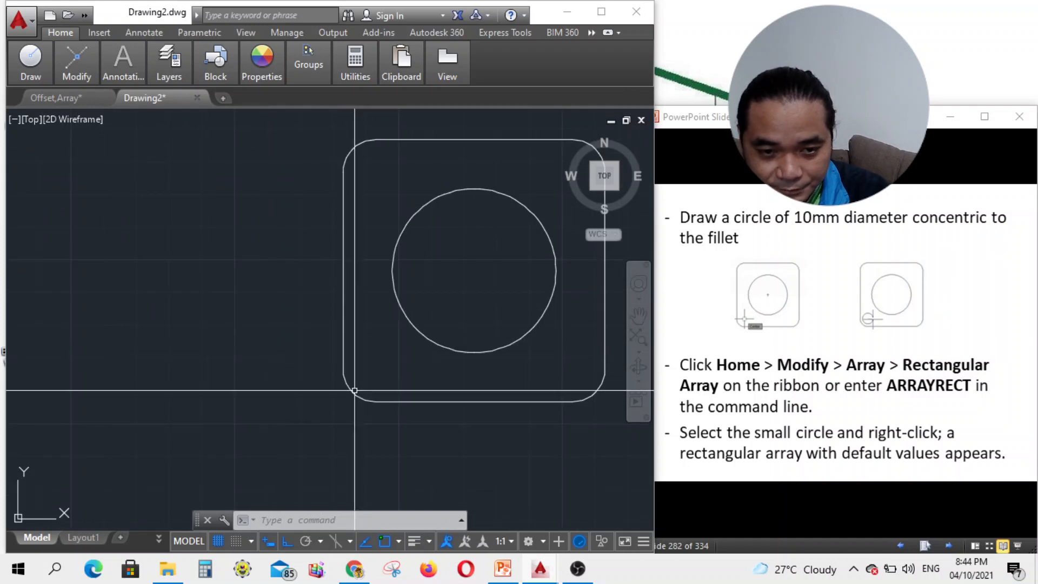
click(356, 394)
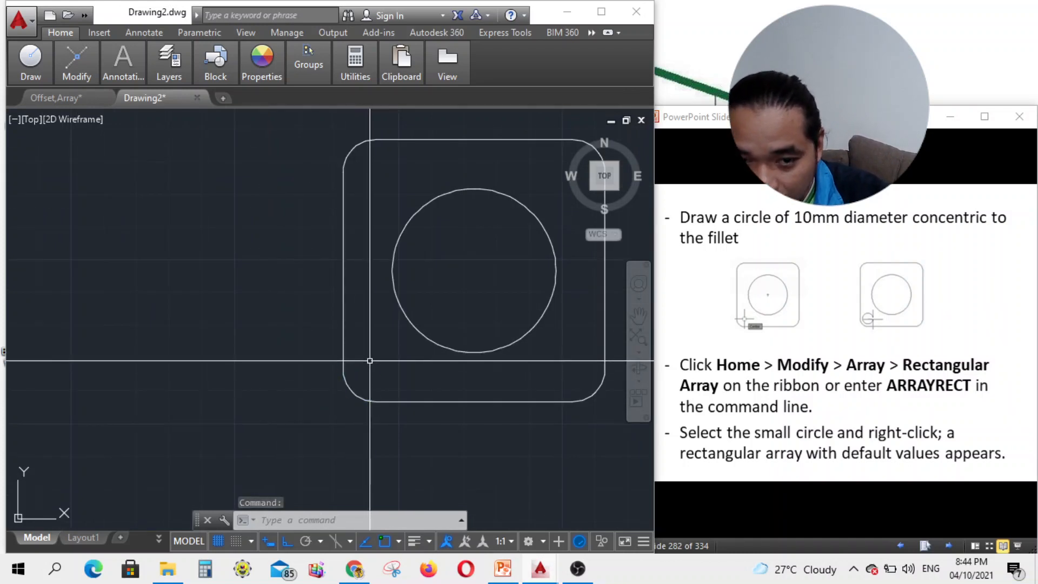
key(Escape)
click(355, 381)
click(347, 390)
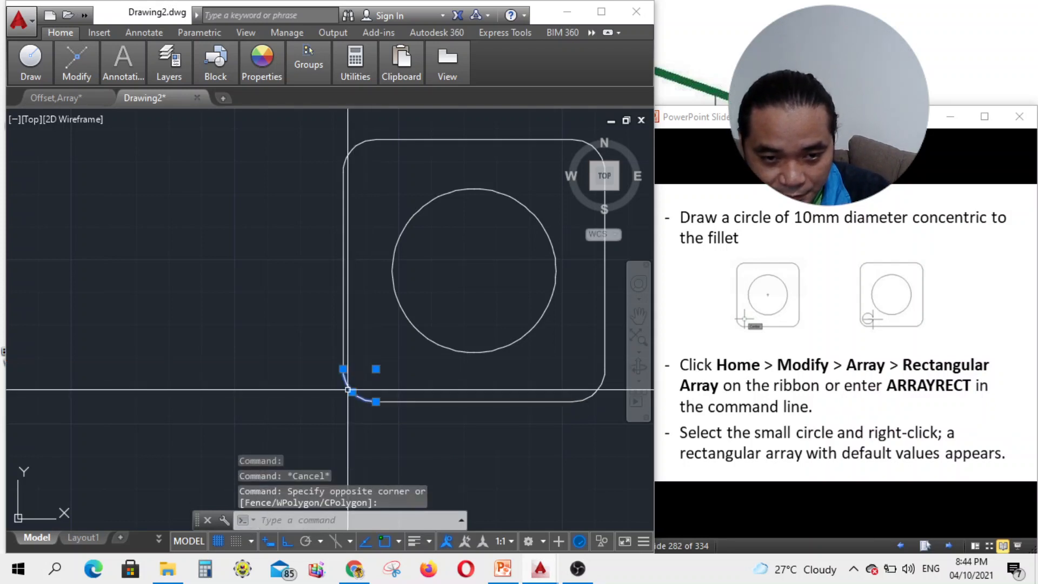
key(Escape)
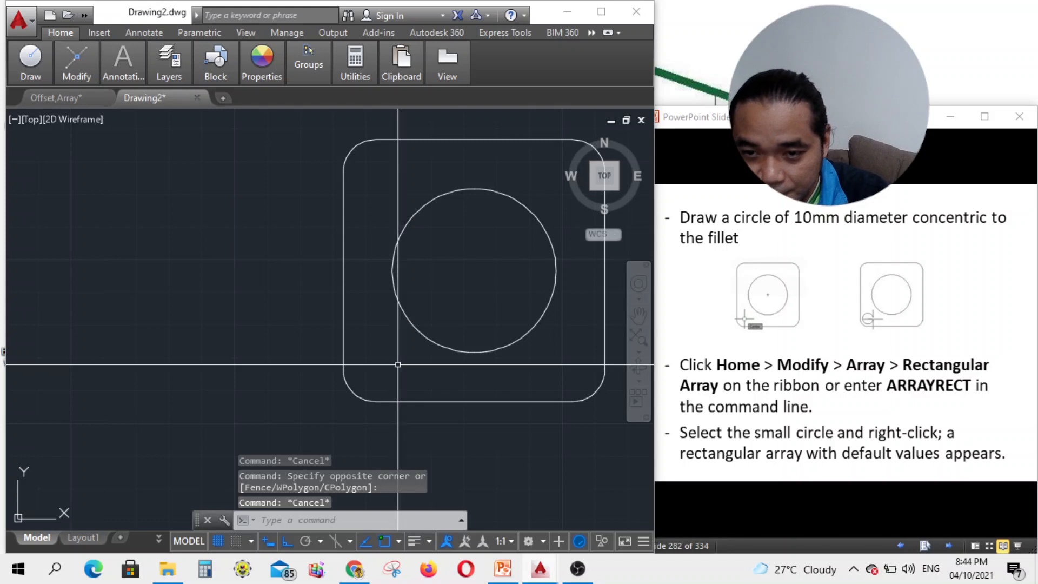
- Draw a short vertical construction line upward from the centre of the lower-left fillet arc
text(l)
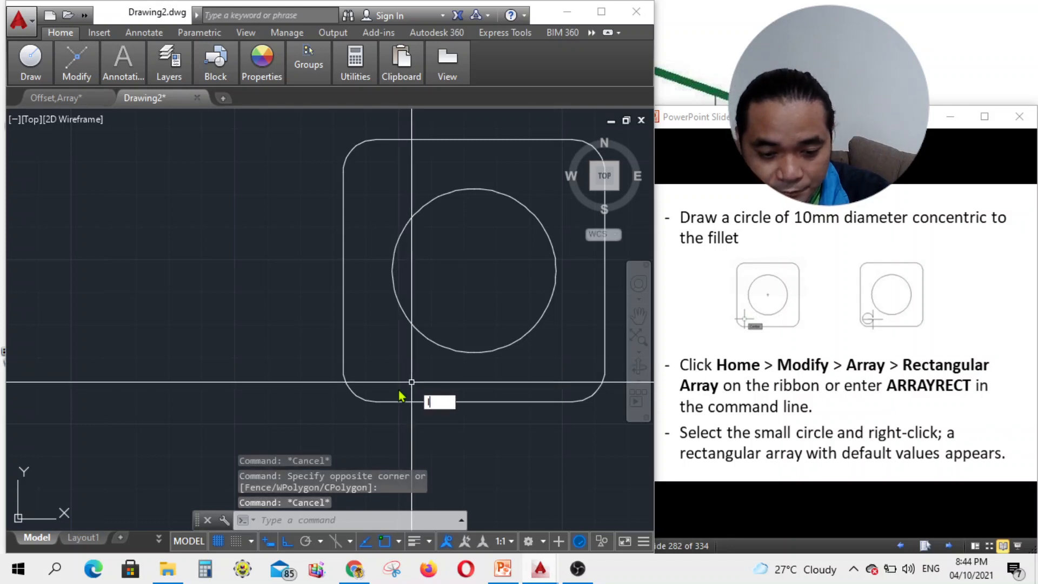
key(Return)
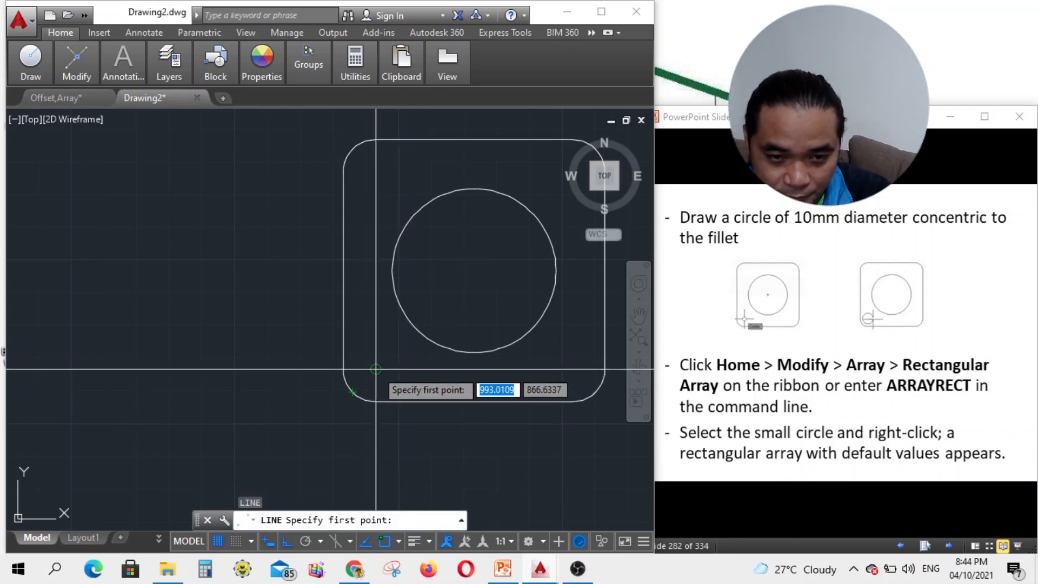
click(376, 370)
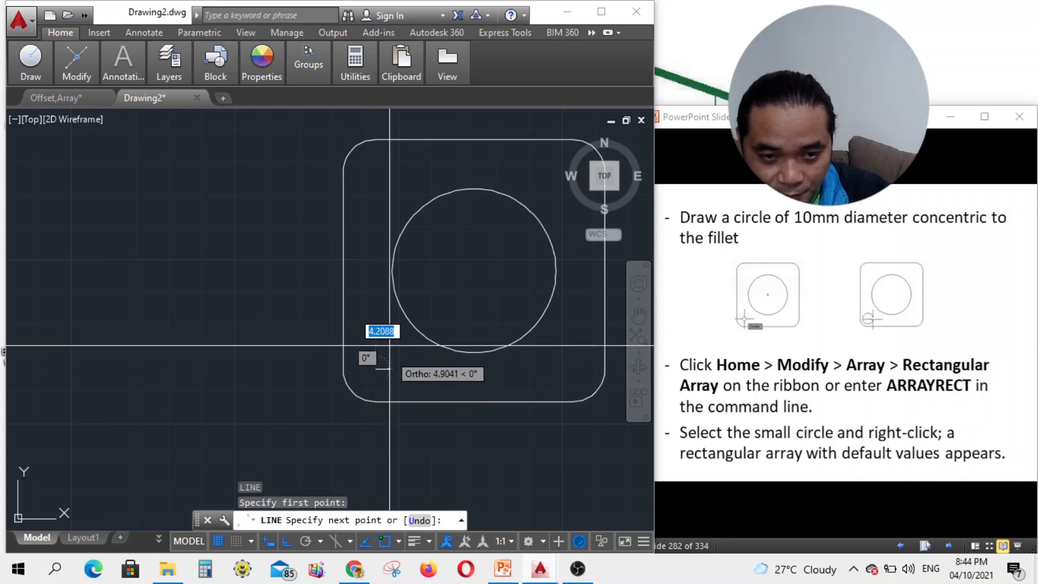
click(381, 320)
key(Escape)
- Draw a 10 mm diameter circle centred on the construction line's lower end, and delete that line
text(c)
key(Return)
click(378, 368)
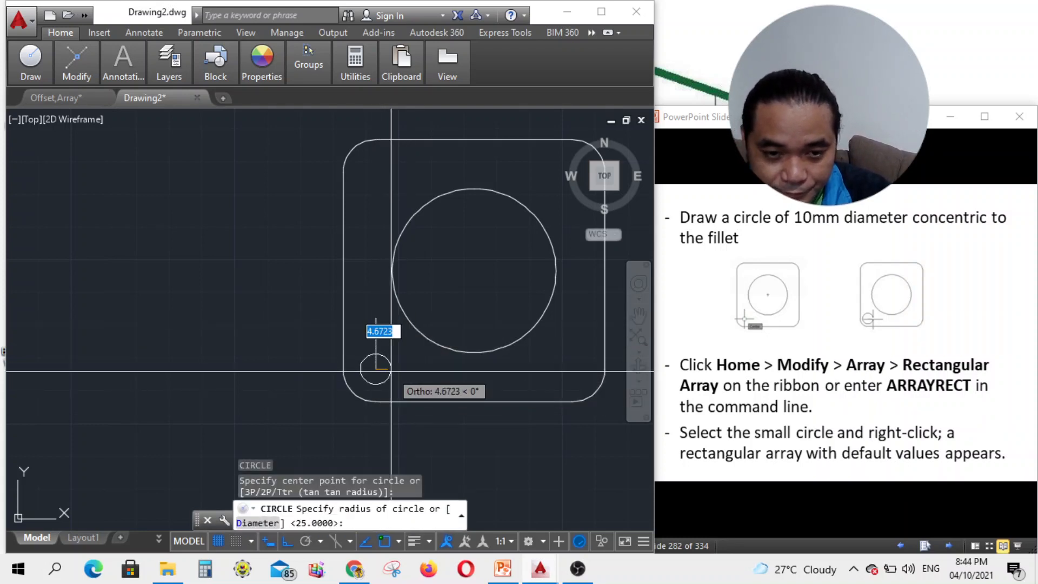
text(10)
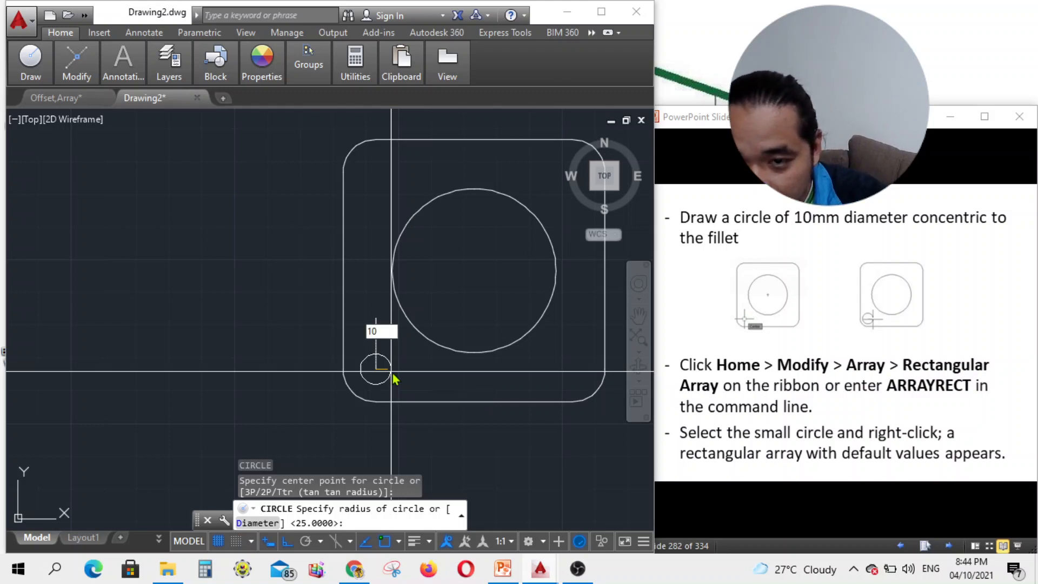
click(258, 523)
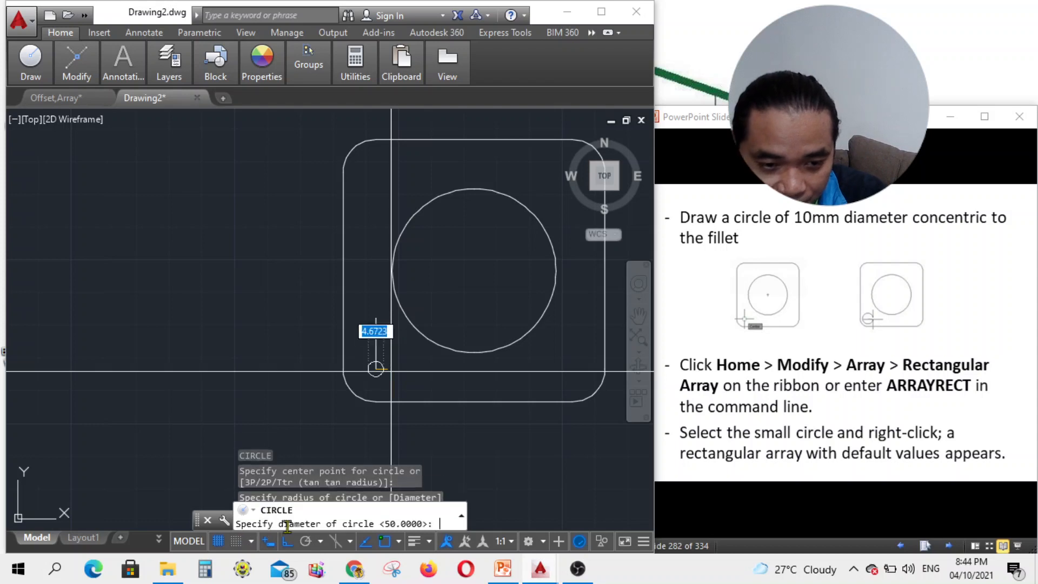
text(10)
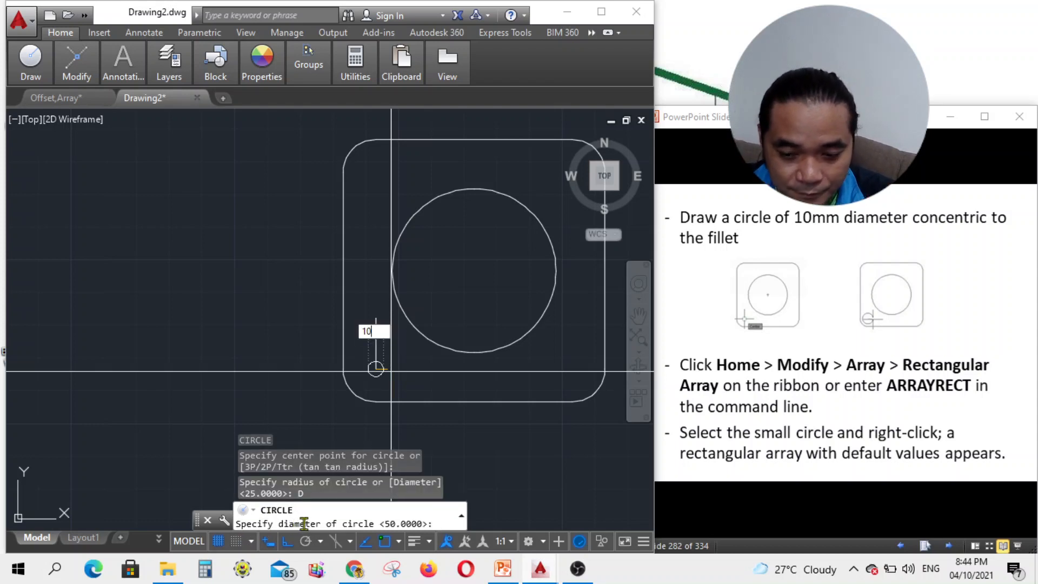
key(Return)
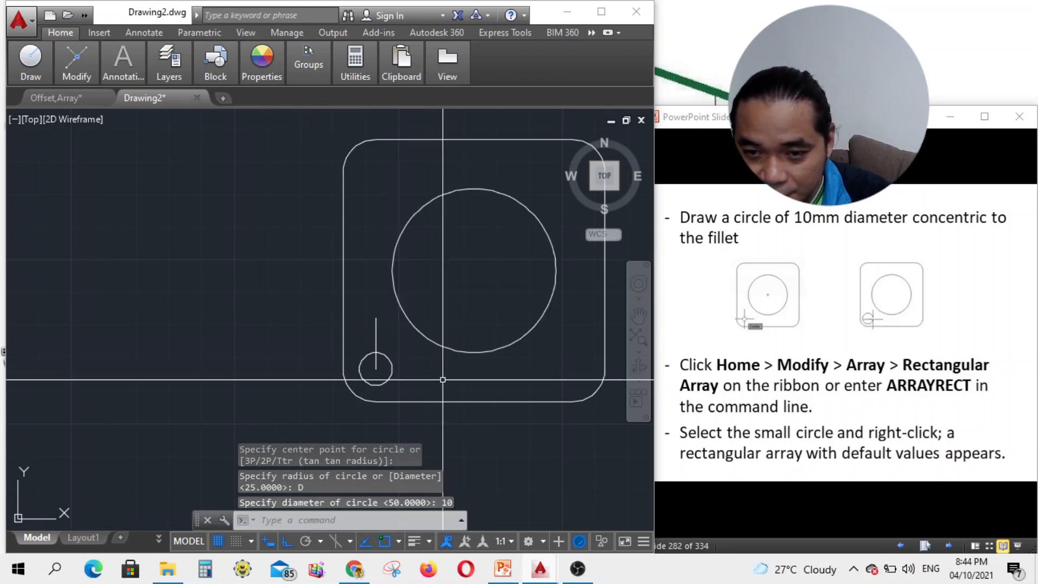
click(375, 331)
key(Delete)
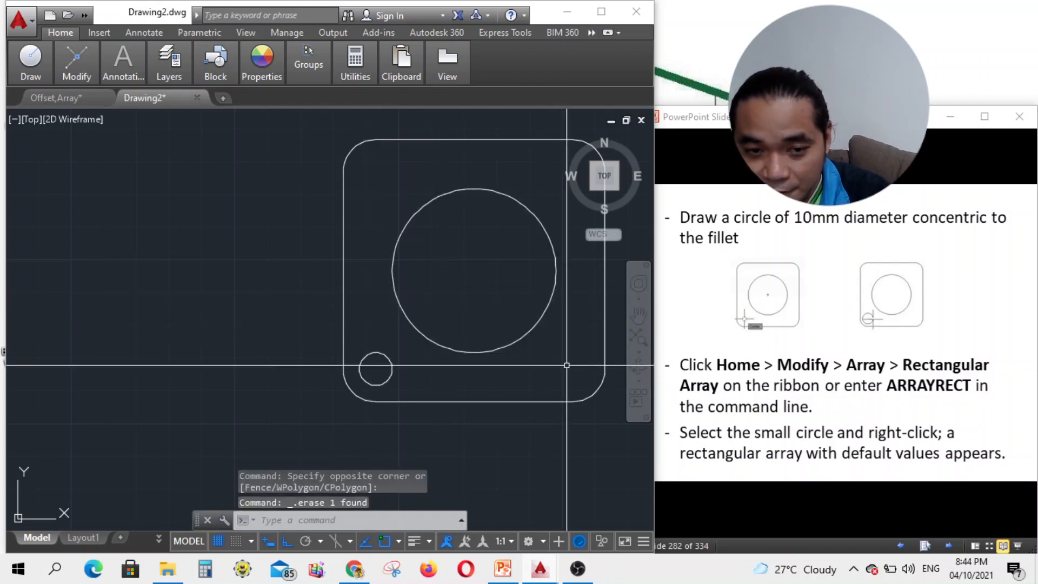
- Start a rectangular array of the small corner circle, and advance the PowerPoint slide show to the array settings
mouse_move(78, 58)
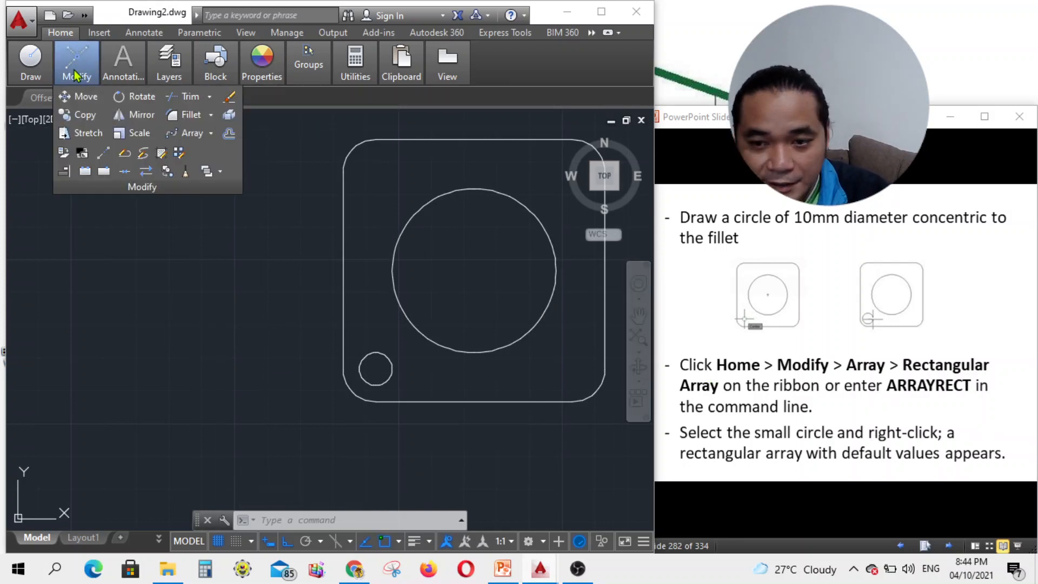
click(211, 134)
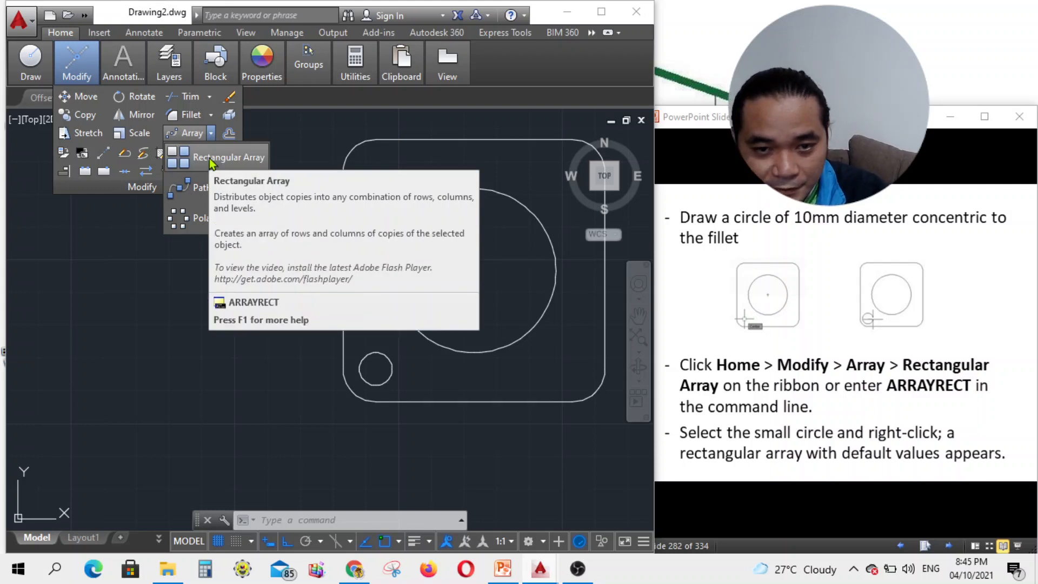
click(211, 159)
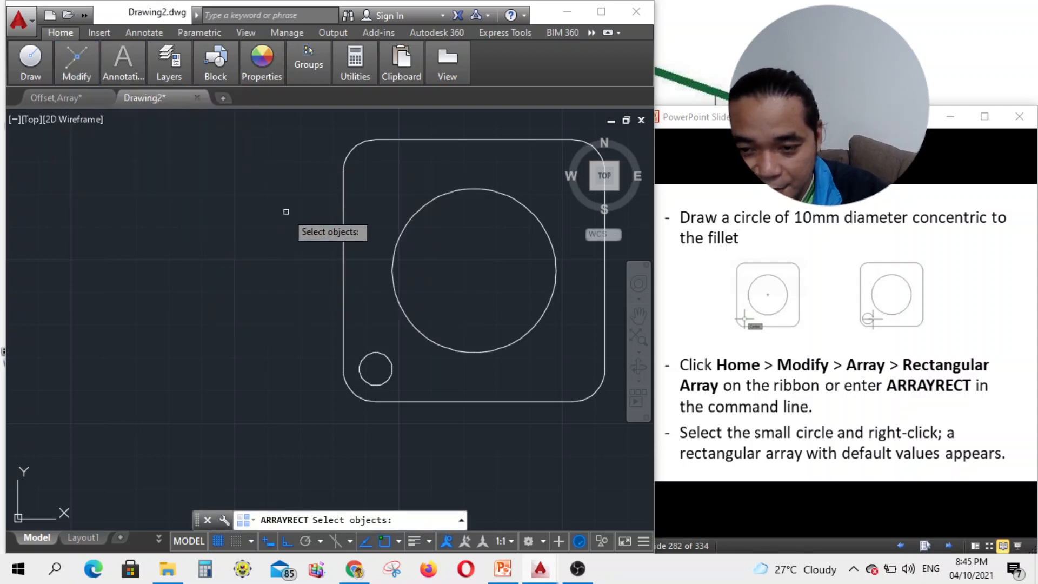
click(388, 358)
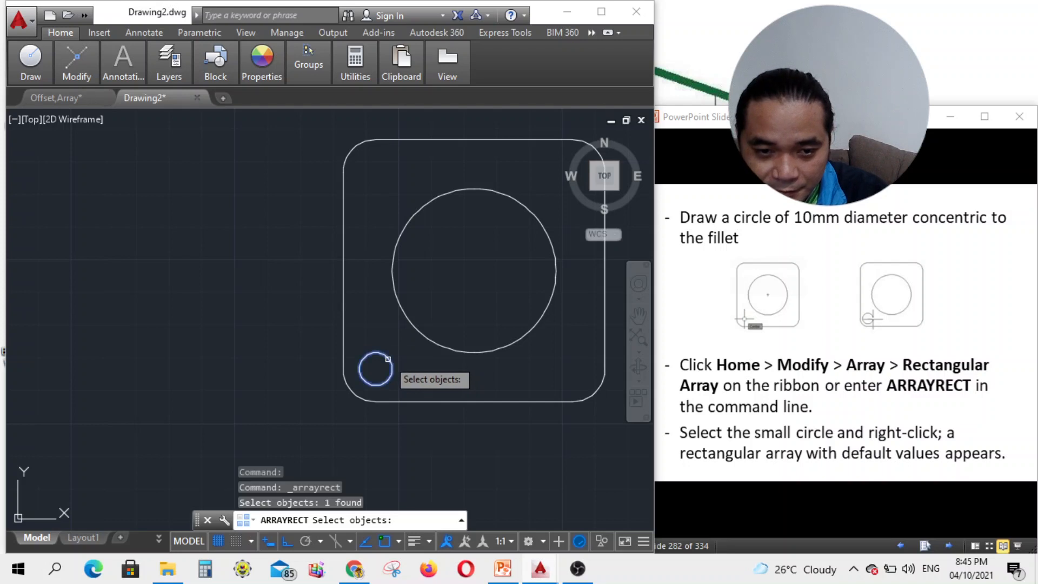
right_click(388, 359)
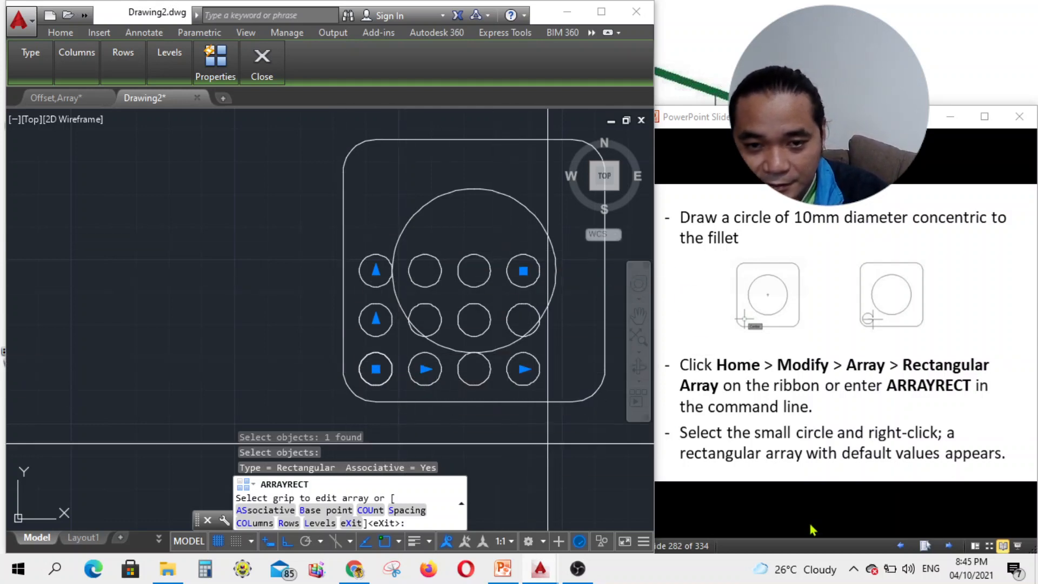
click(951, 509)
click(949, 546)
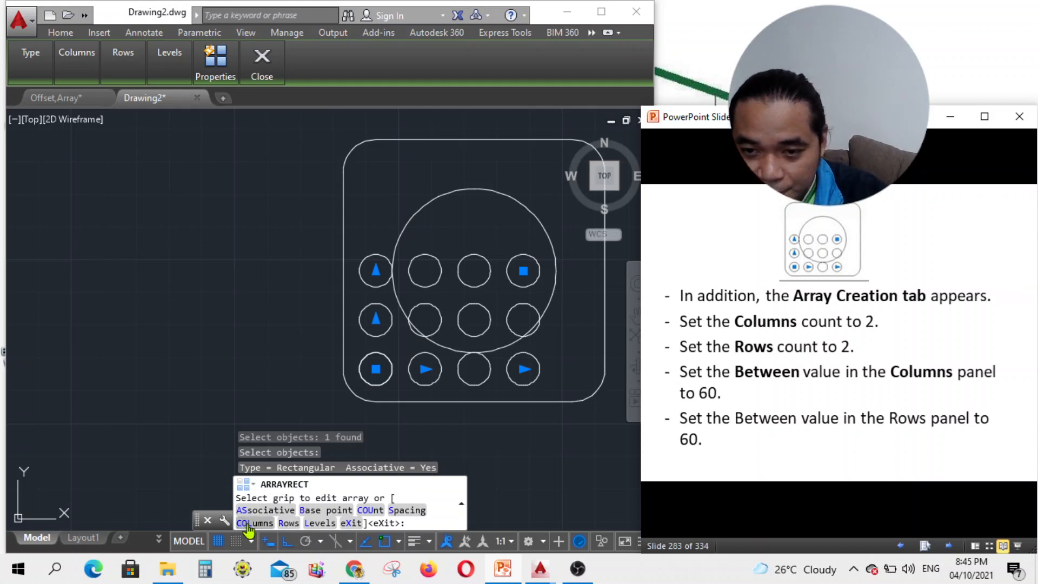
- Set the array's column count to 2, and cancel the column distance entry
click(247, 525)
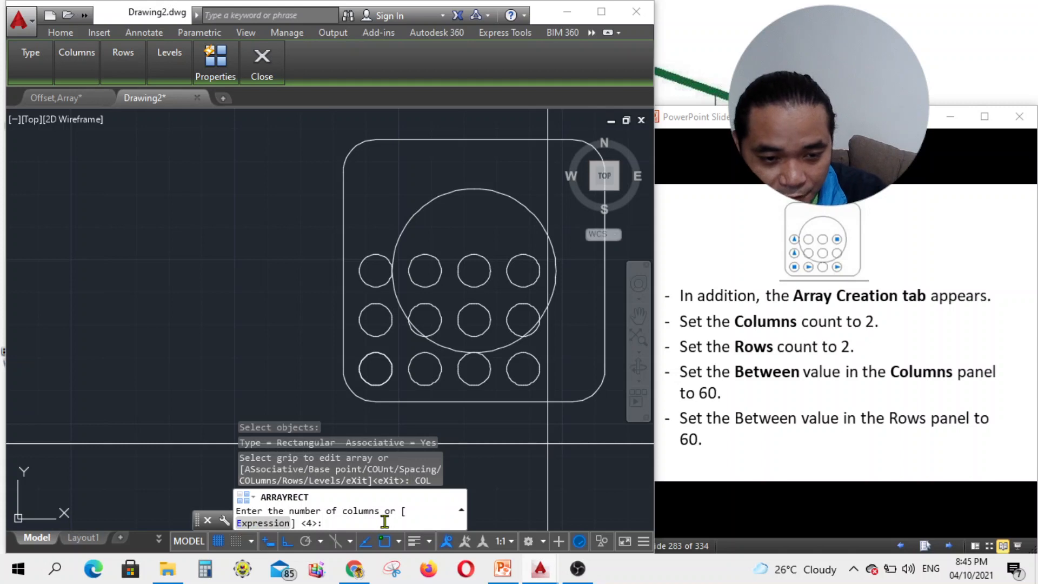
text(2)
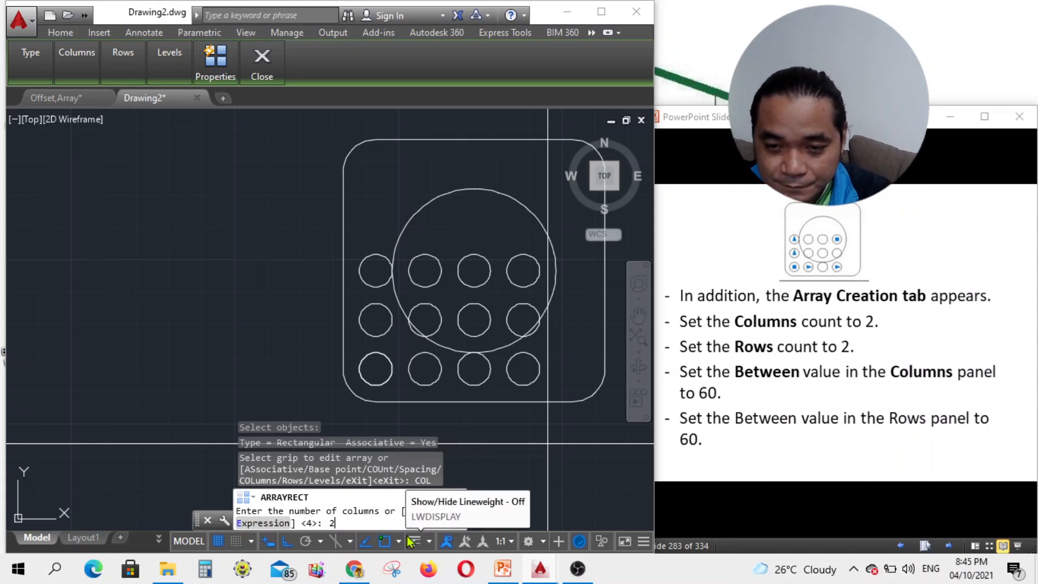
key(Return)
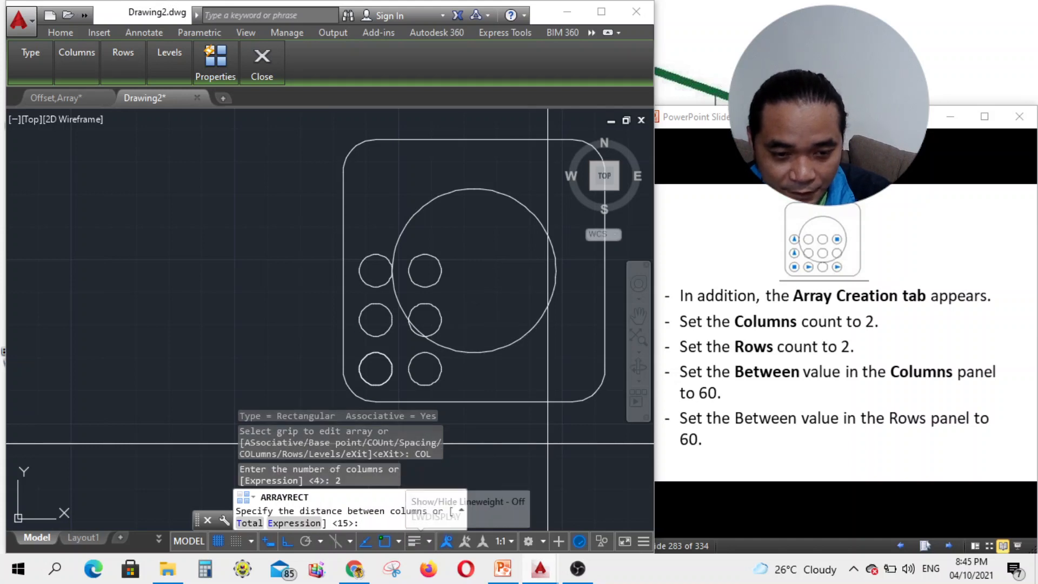
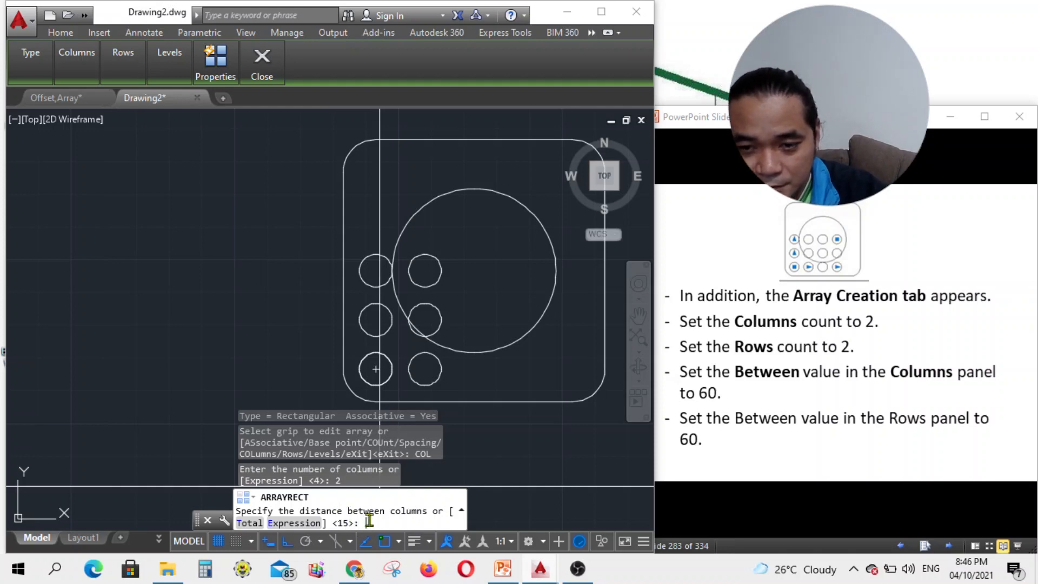
key(Escape)
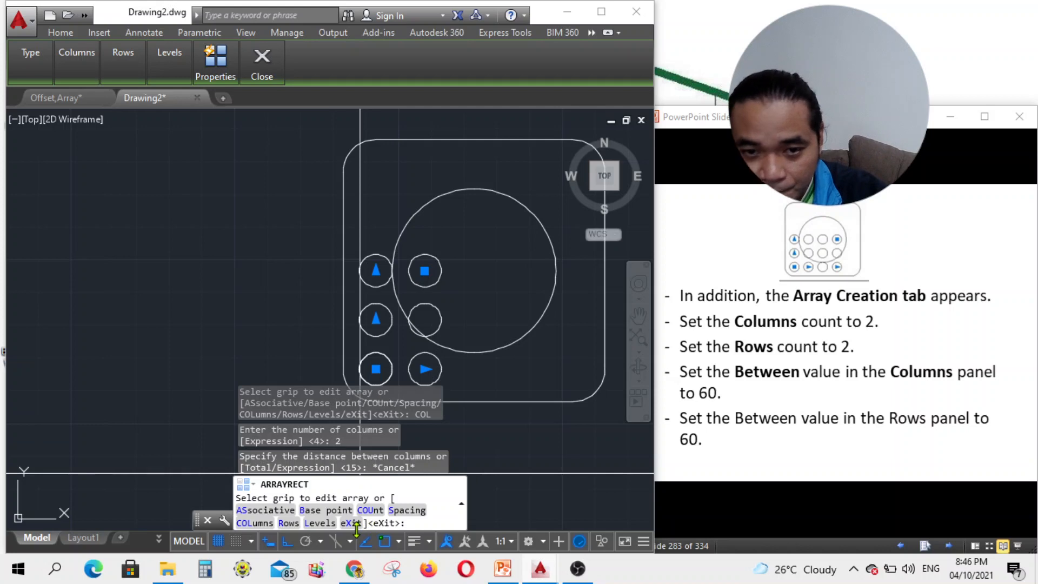
- Set the array's row count to 2, try picking the row distance from the lower-left circle's centre, and cancel that entry
mouse_move(216, 71)
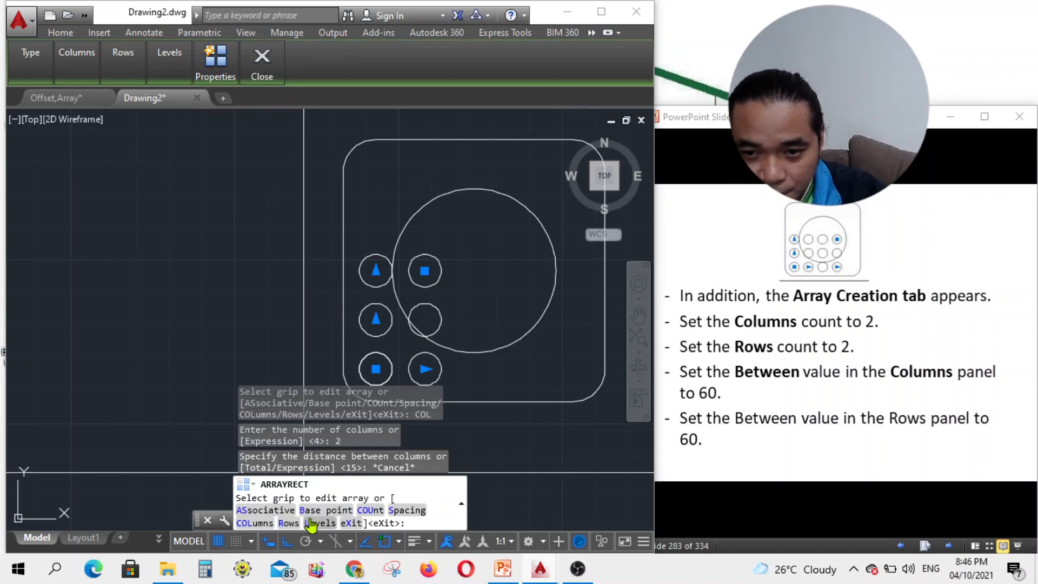
click(288, 523)
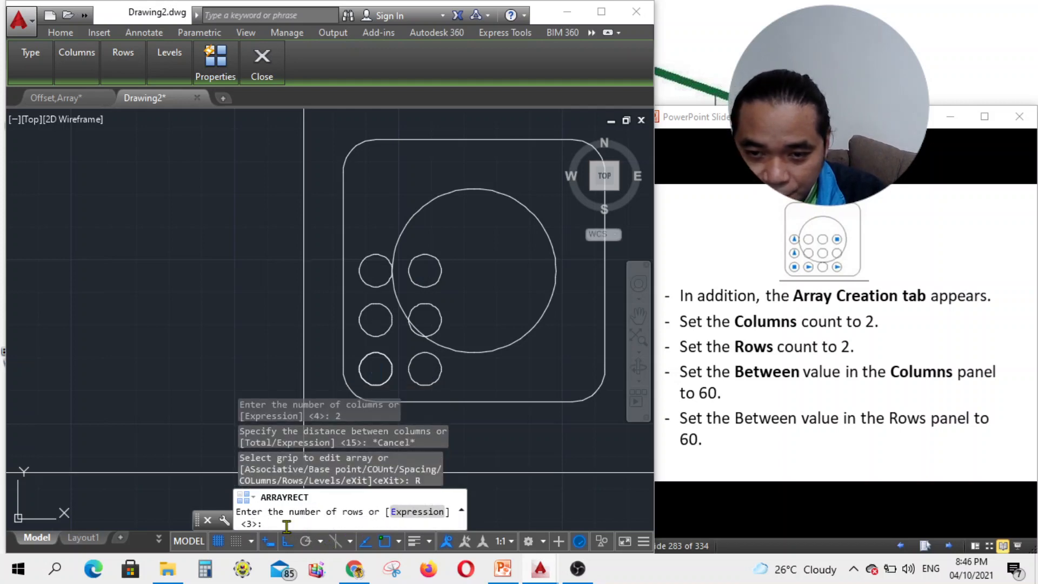
text(2)
key(Return)
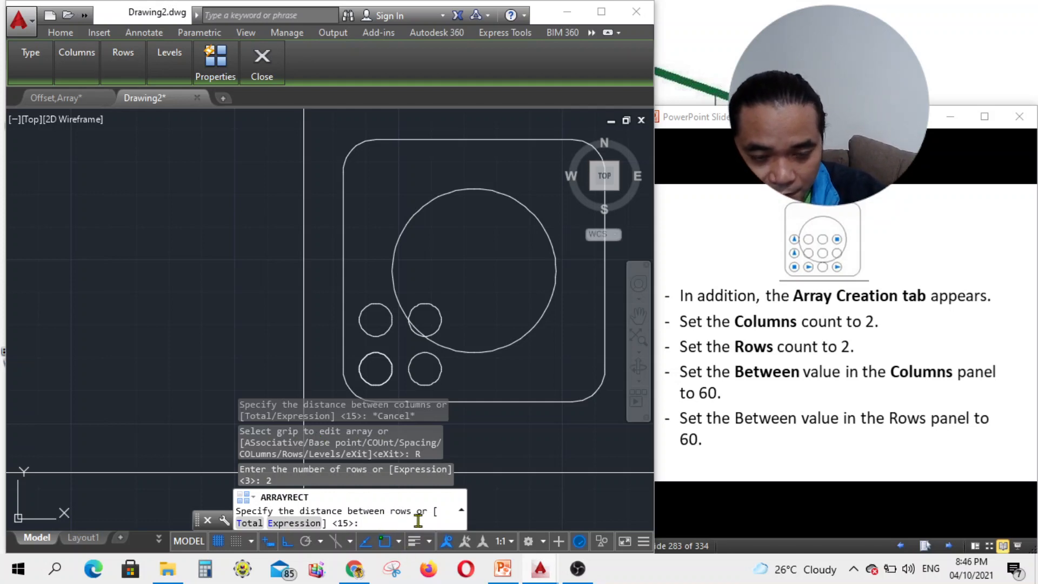
click(375, 368)
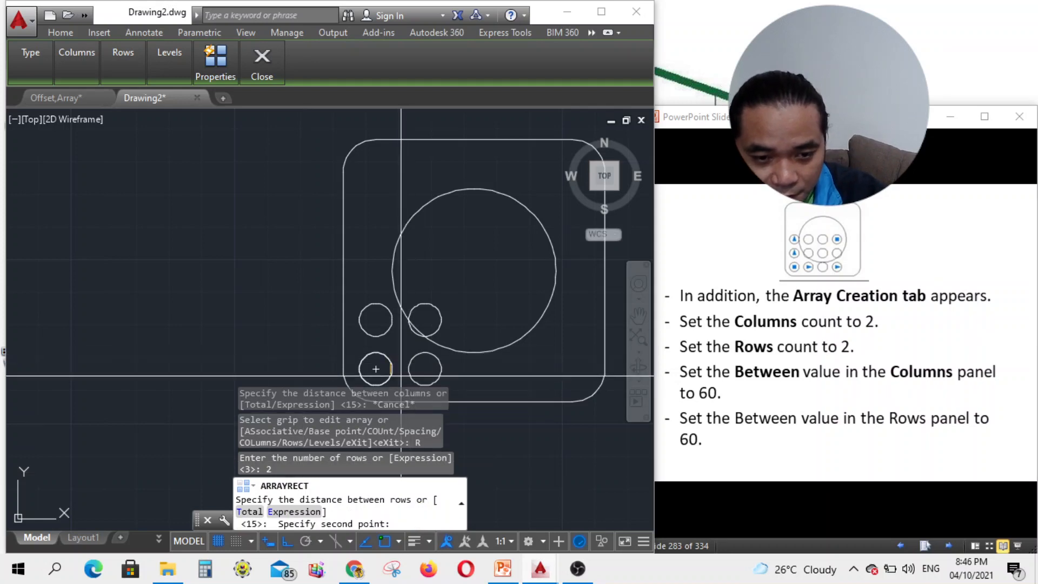
key(Escape)
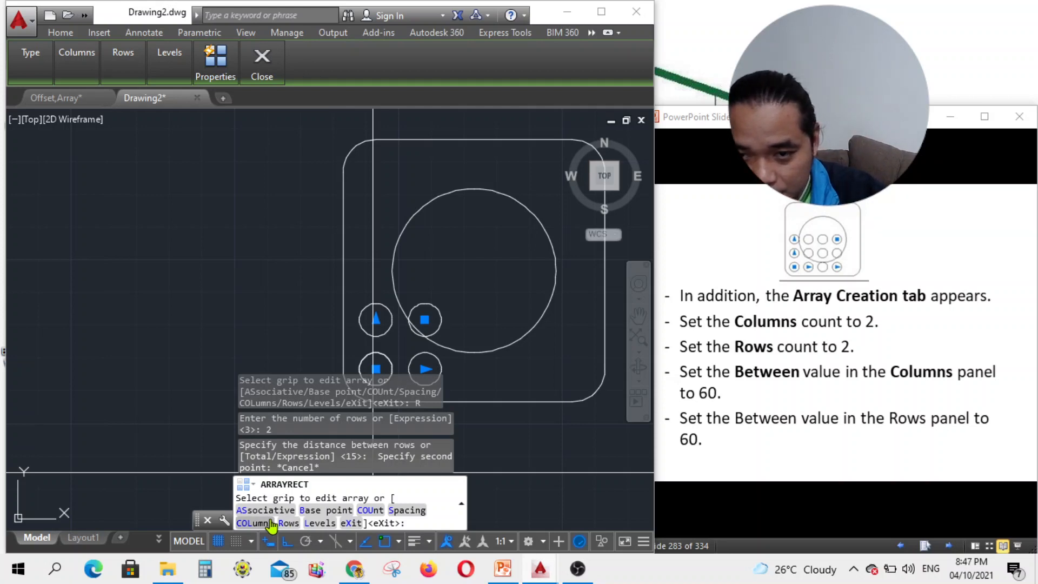
- Advance the PowerPoint slide show by one slide, and set the AutoCAD array to 2 columns spaced 60 mm apart
click(842, 451)
click(949, 544)
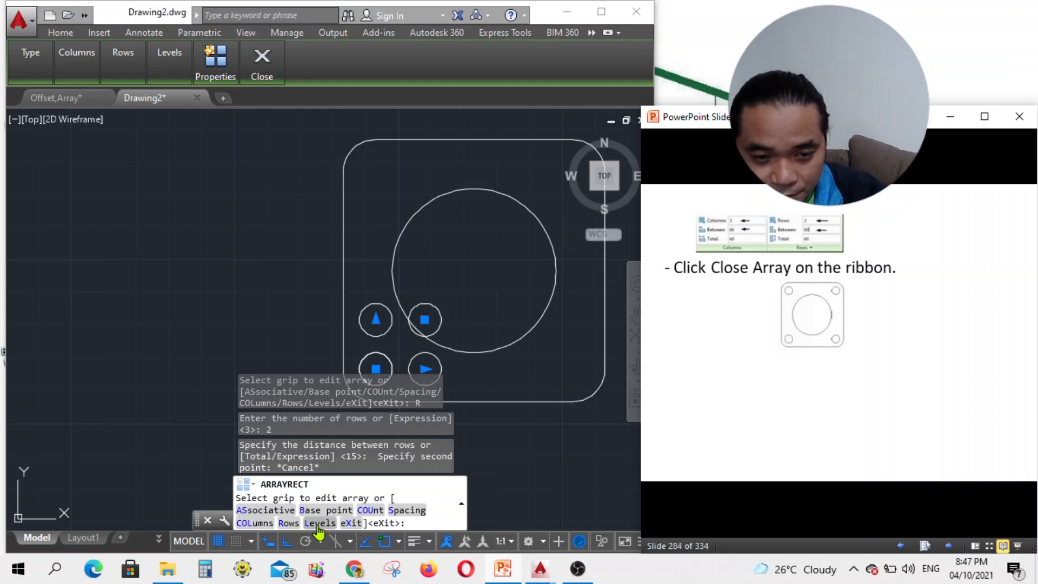
click(254, 523)
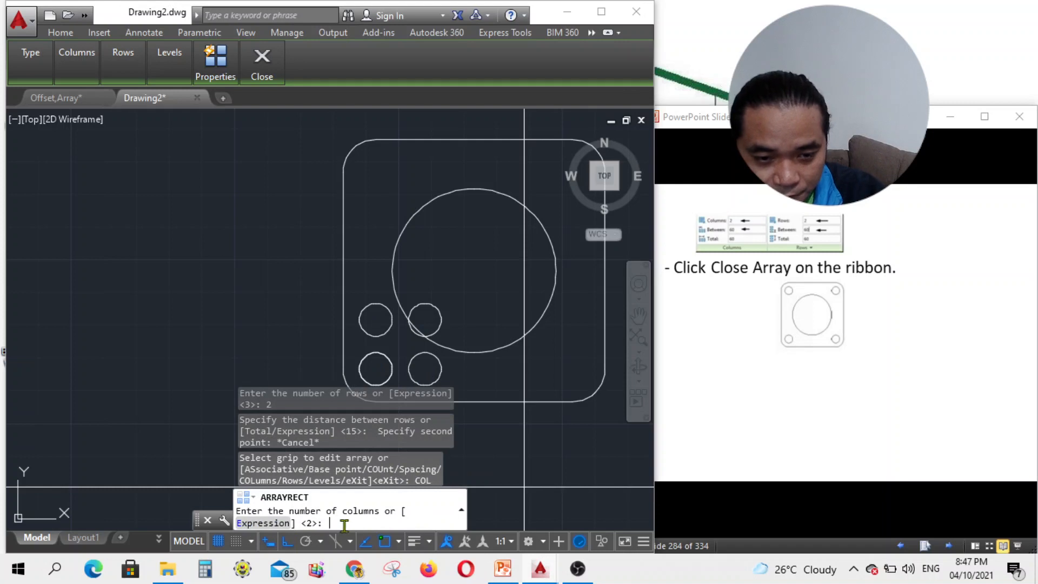
text(2)
key(Return)
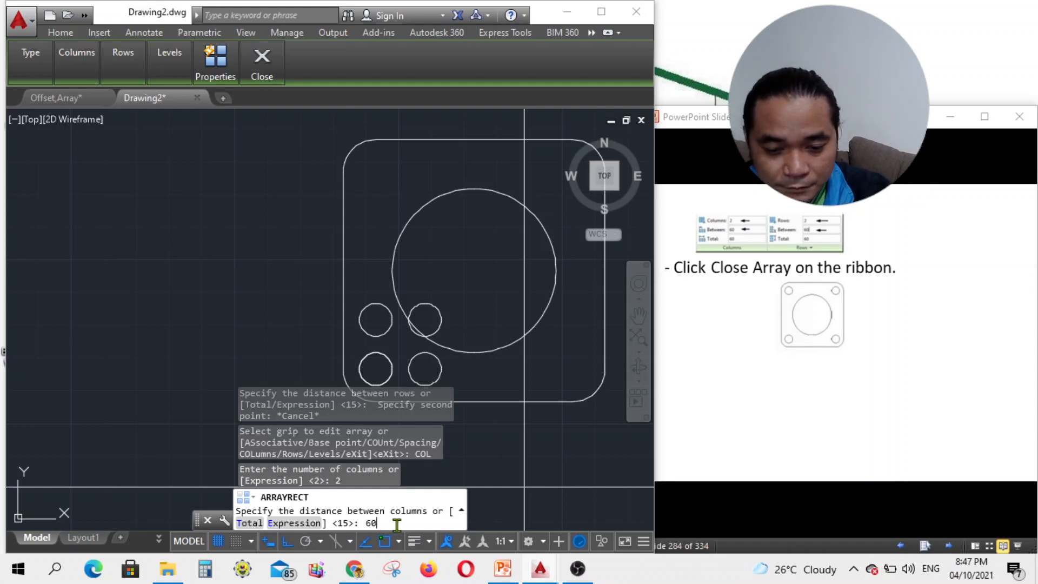
text(60)
key(Return)
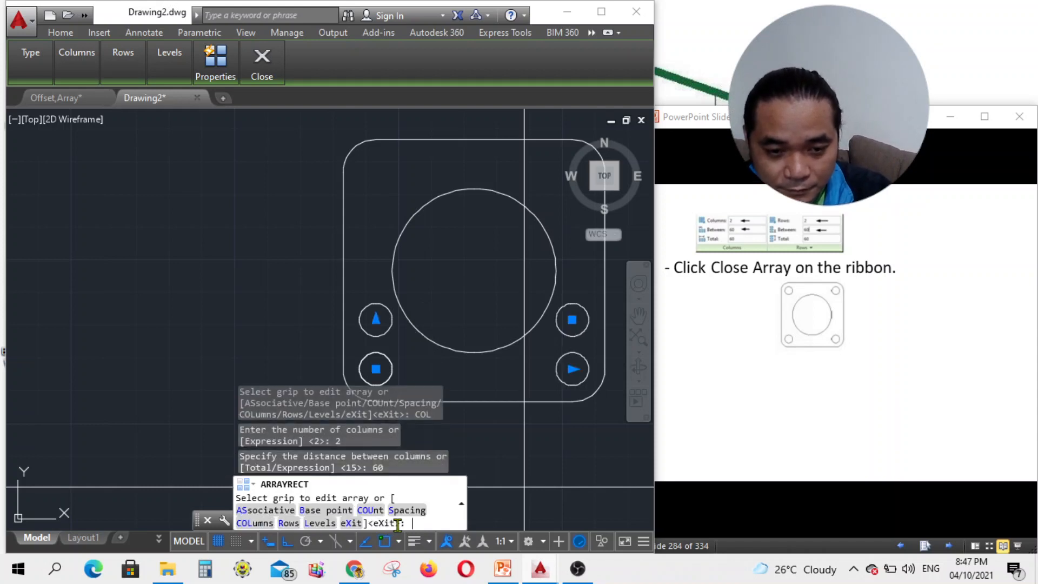
- Set the array to 2 rows spaced 60 mm apart
click(288, 523)
text(2)
key(Return)
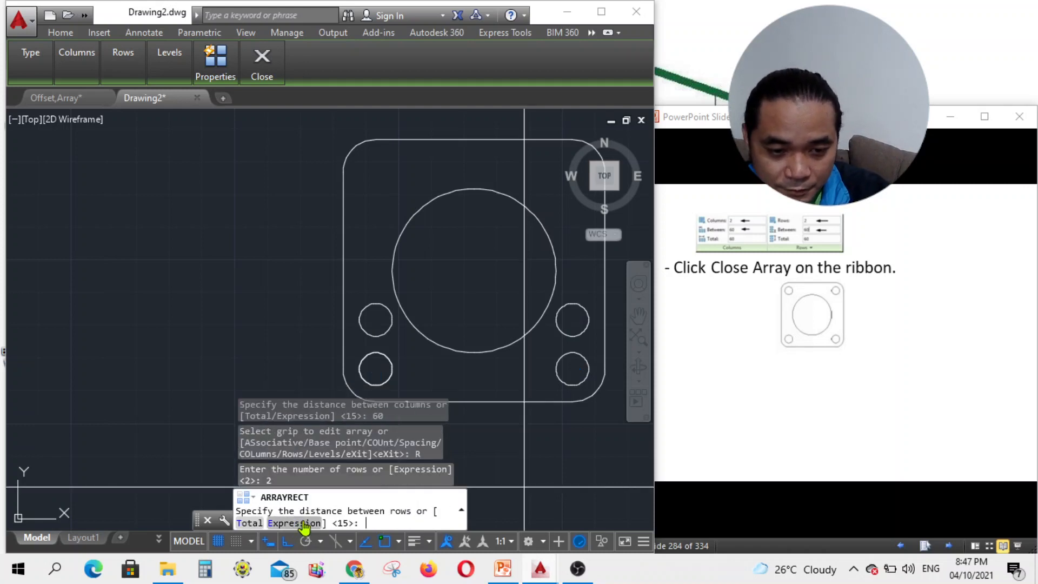
key(Return)
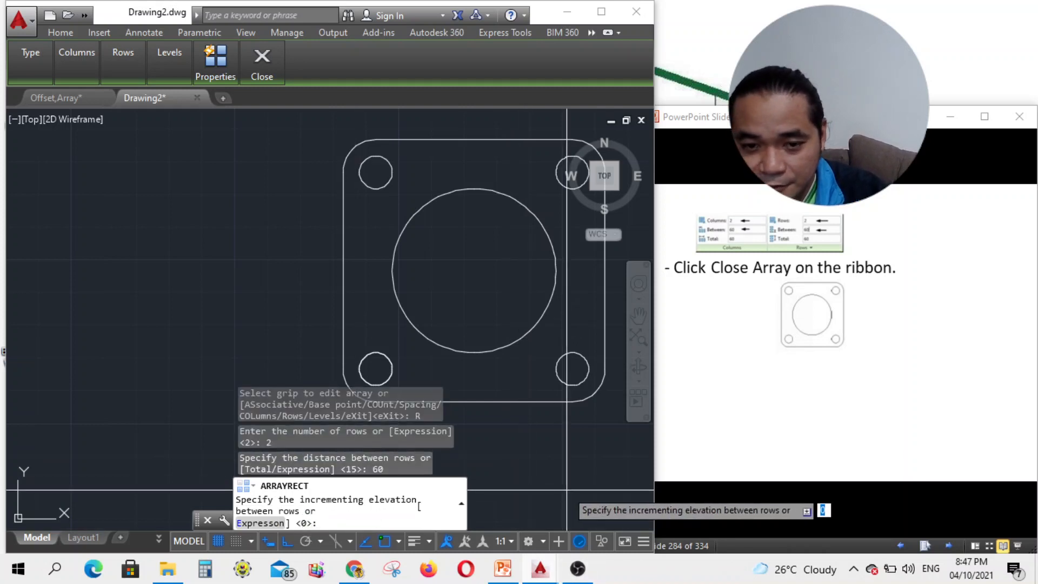
- Close the array editing to finish the rectangular array of corner circles
scroll(470, 411, down, 4)
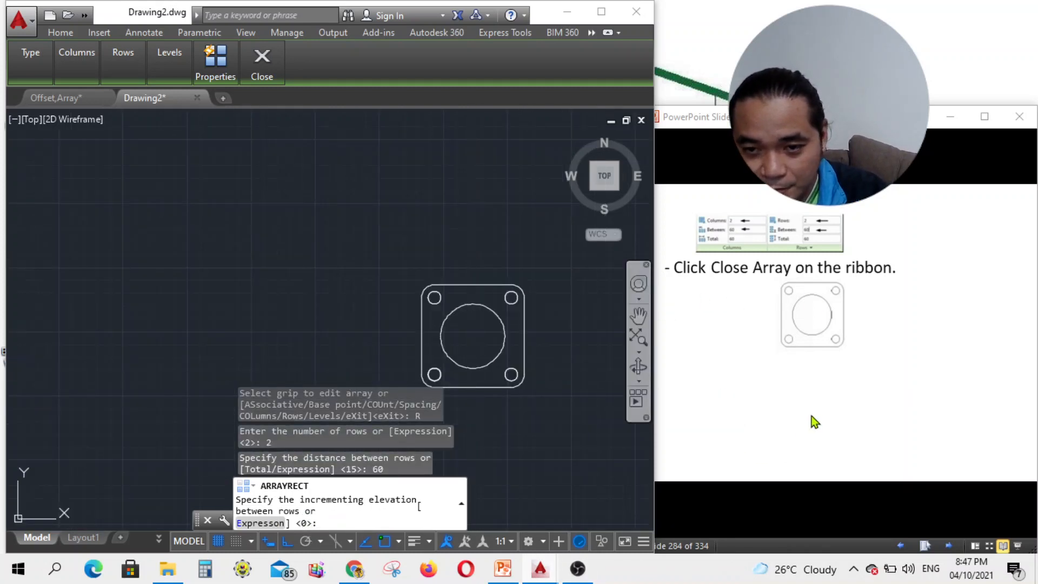
click(852, 523)
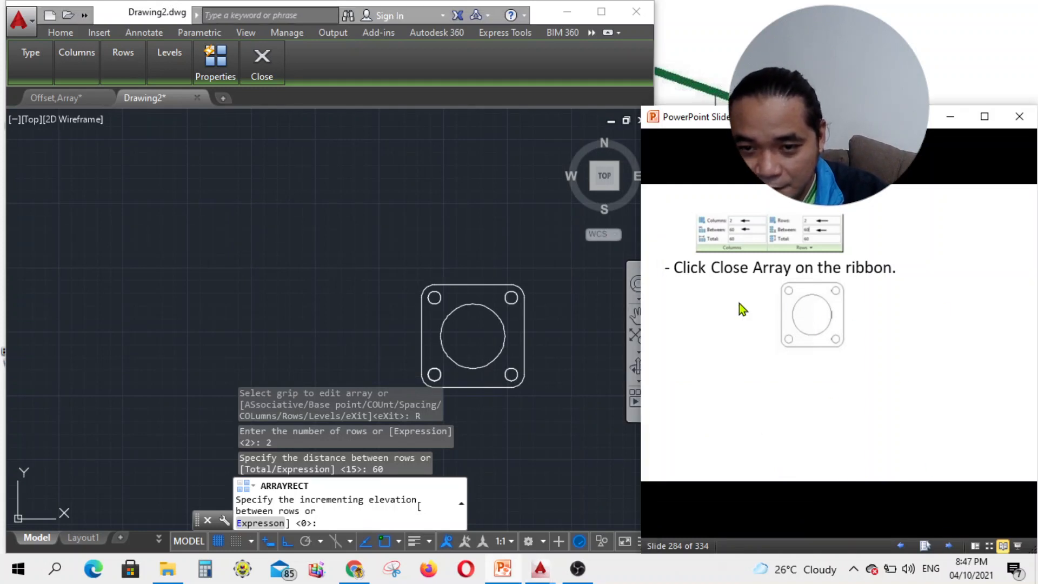
click(265, 64)
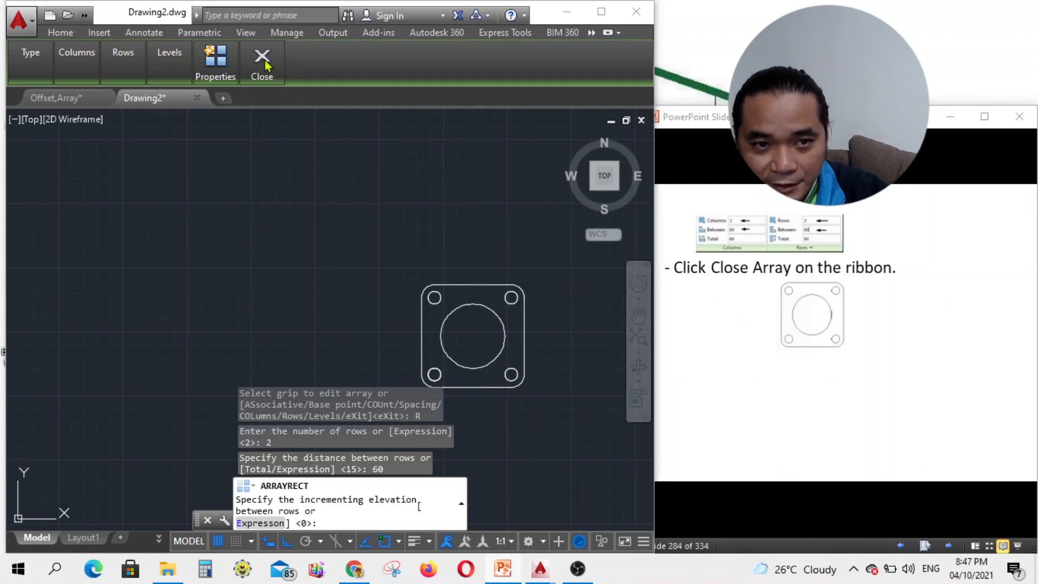
mouse_move(267, 76)
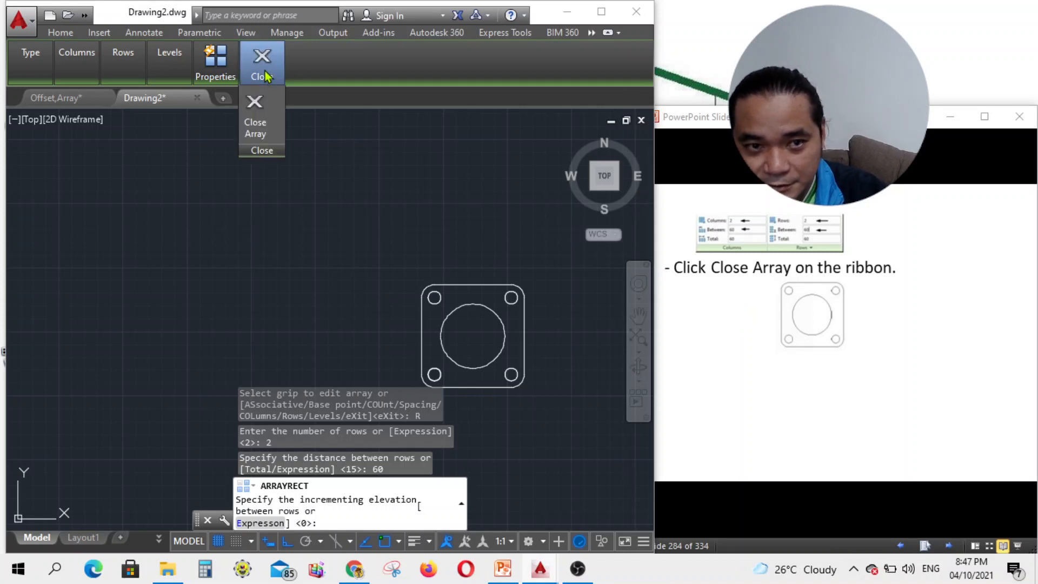
click(255, 116)
scroll(477, 377, up, 3)
scroll(477, 377, down, 4)
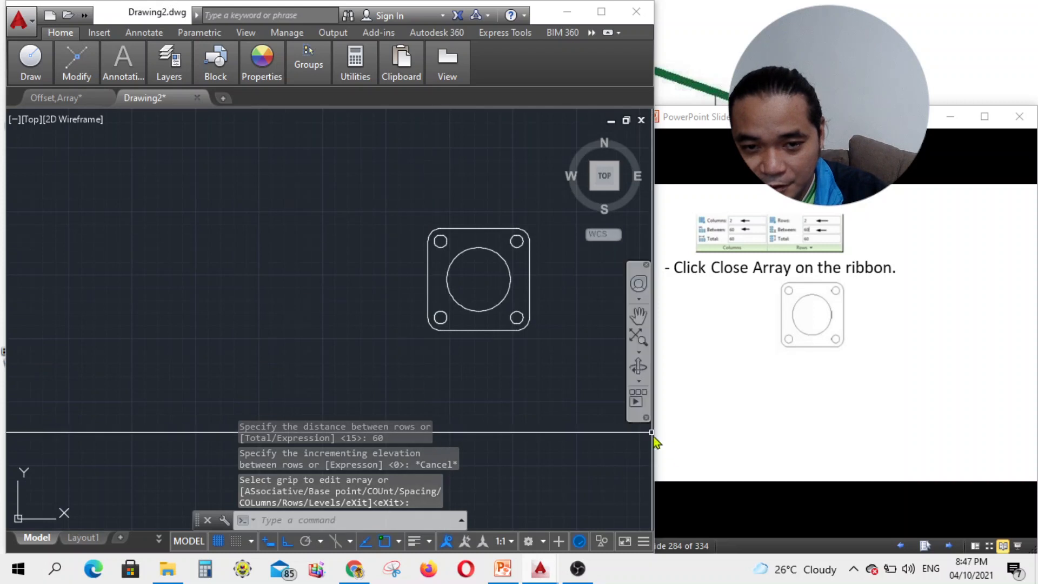
- Look ahead in the PowerPoint slide show to "Editing Using Grips", and return to the previous slide
click(952, 546)
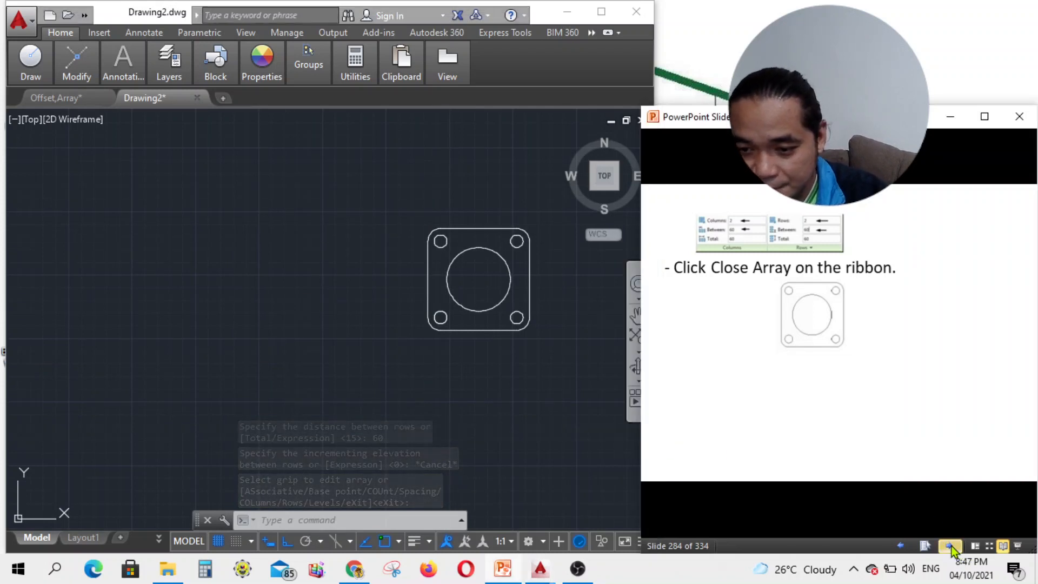
click(952, 546)
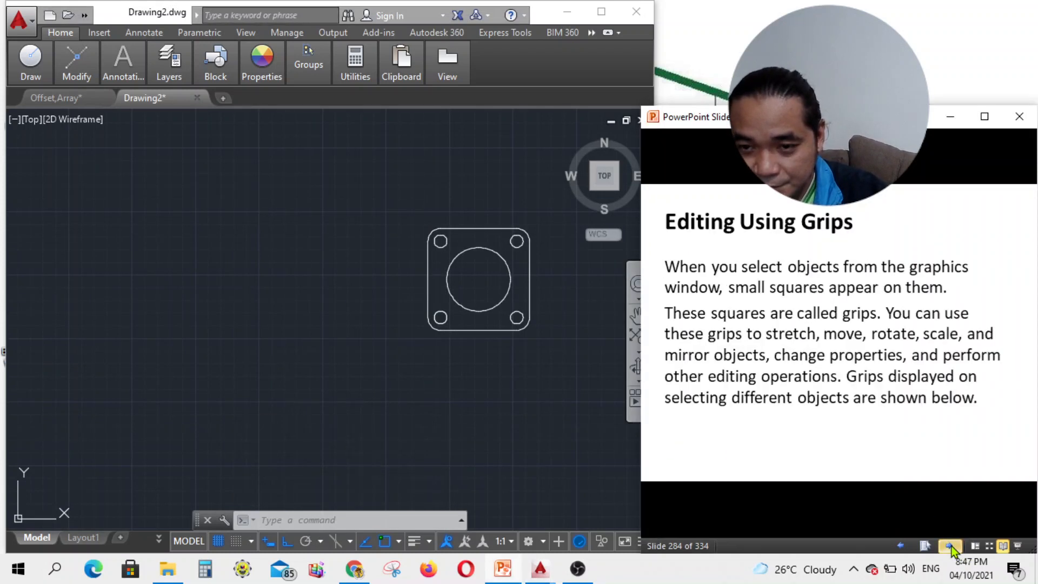
click(901, 546)
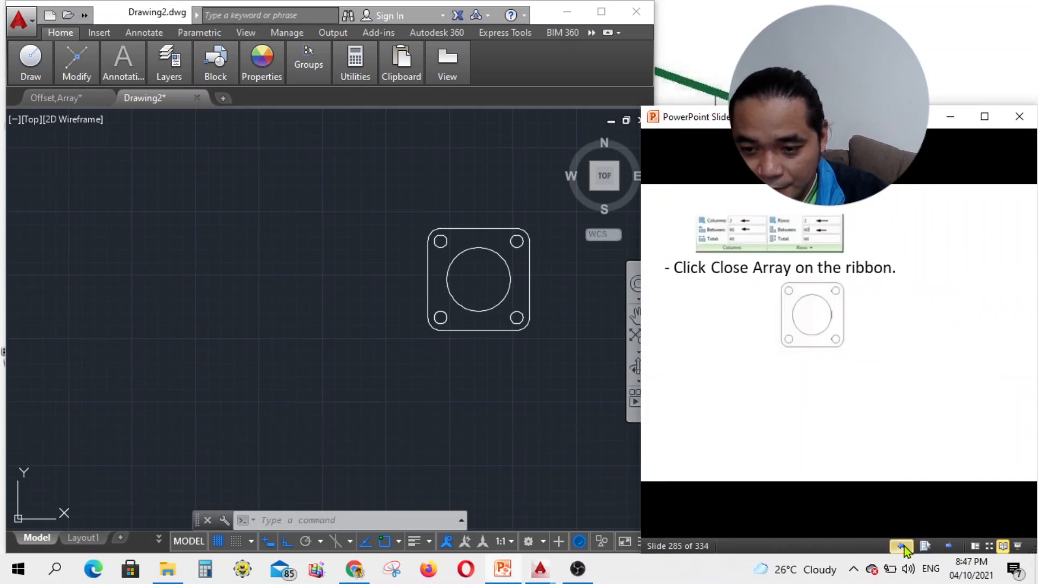
- Save the drawing under the new file name "Rectangulary array" in the Exercises folder as an AutoCAD 2013 drawing
click(85, 18)
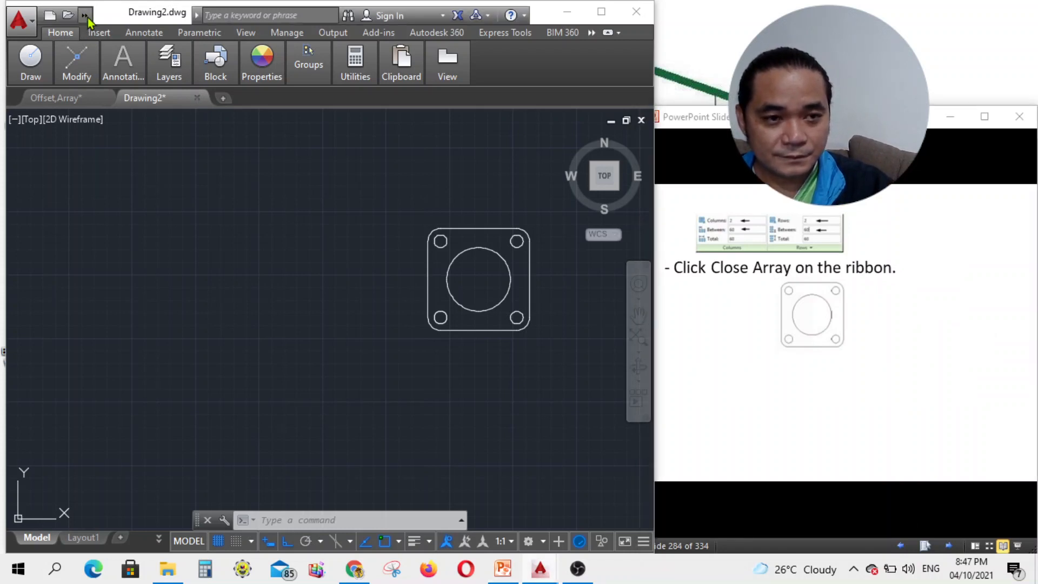
click(85, 17)
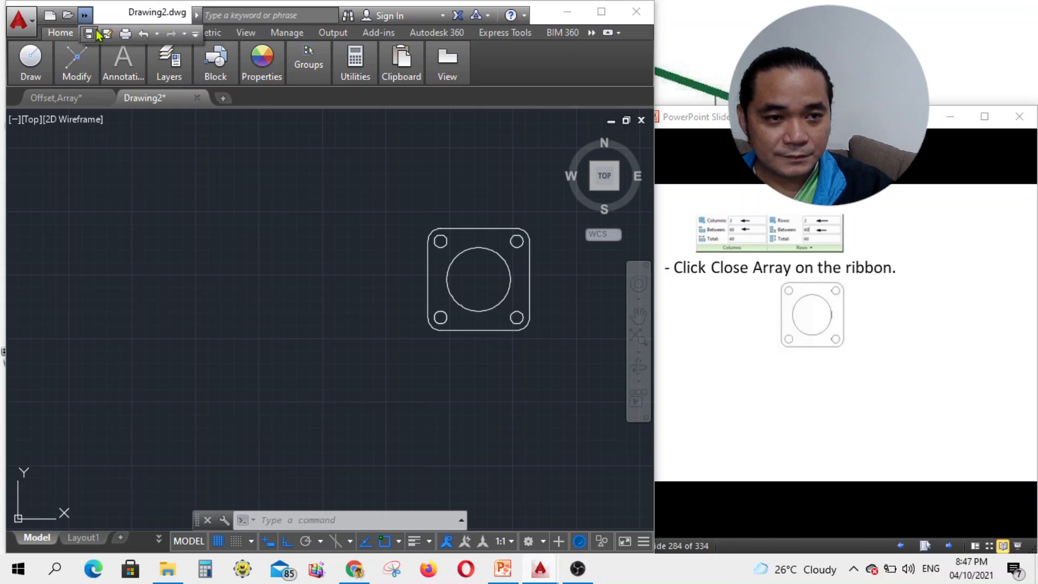
click(106, 35)
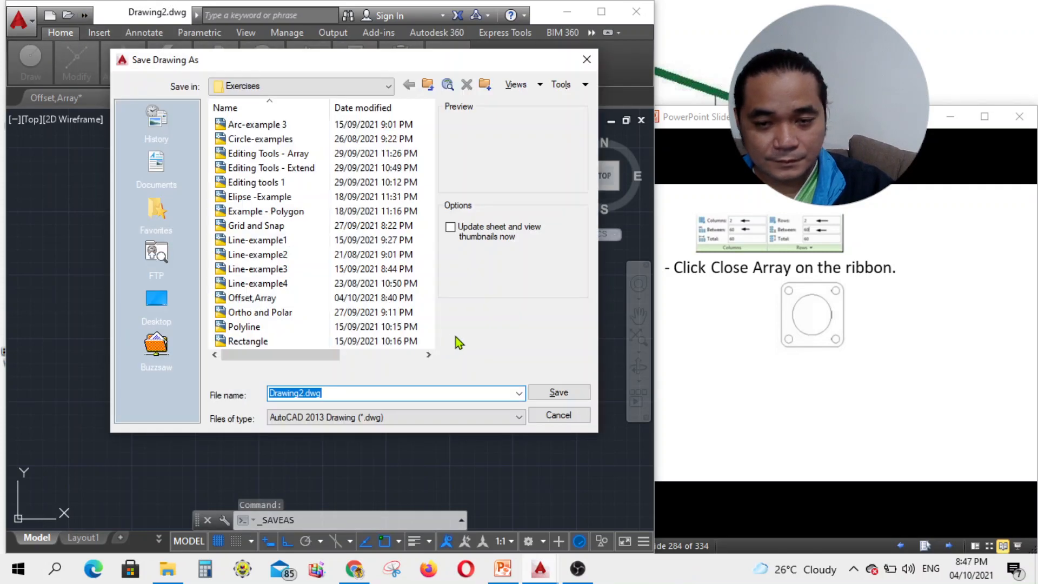
text(Rec)
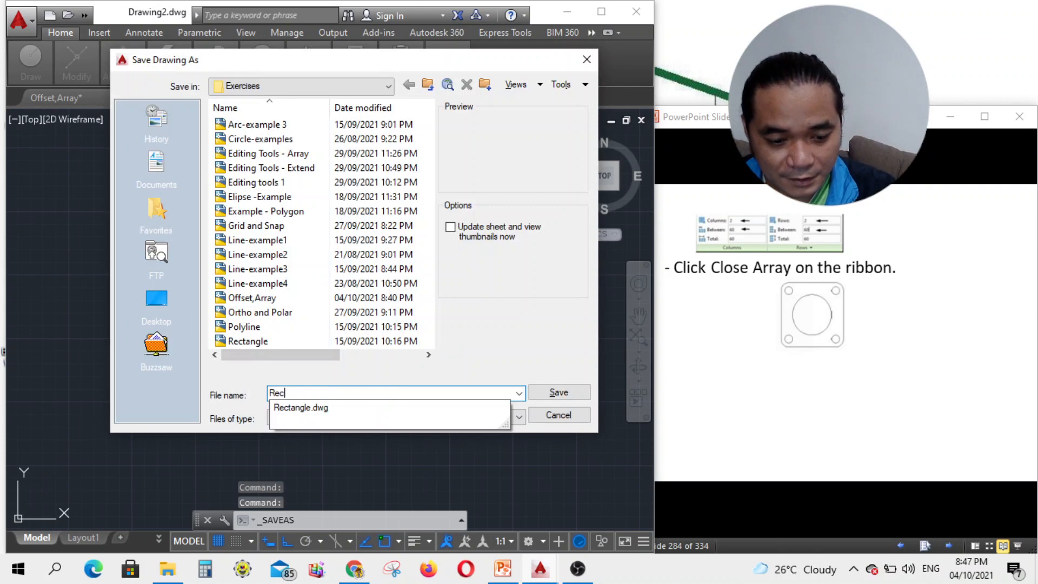
text(tangul)
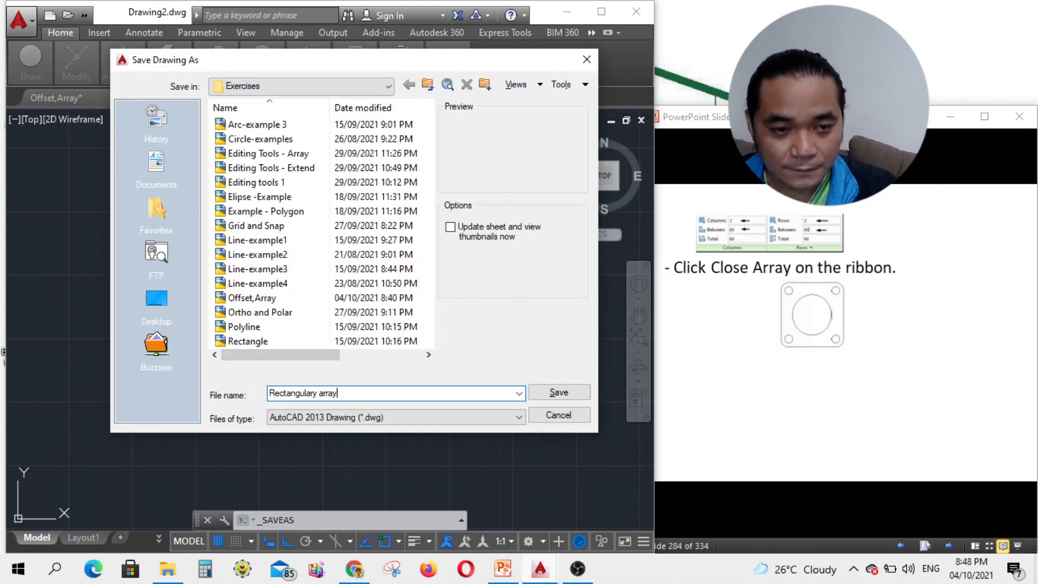
text(ary array)
click(563, 393)
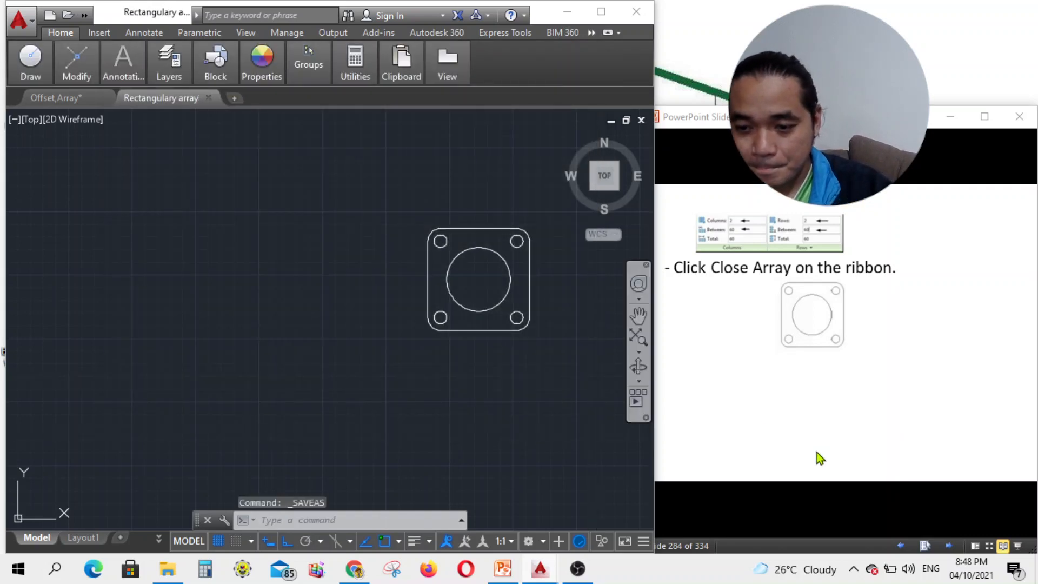
click(578, 572)
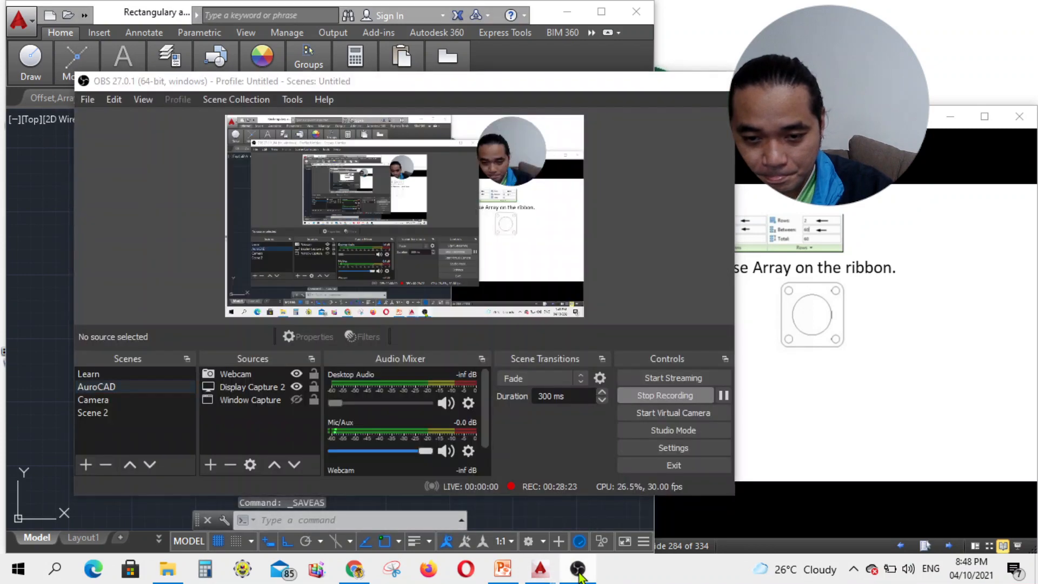
click(578, 572)
click(578, 572)
click(578, 572)
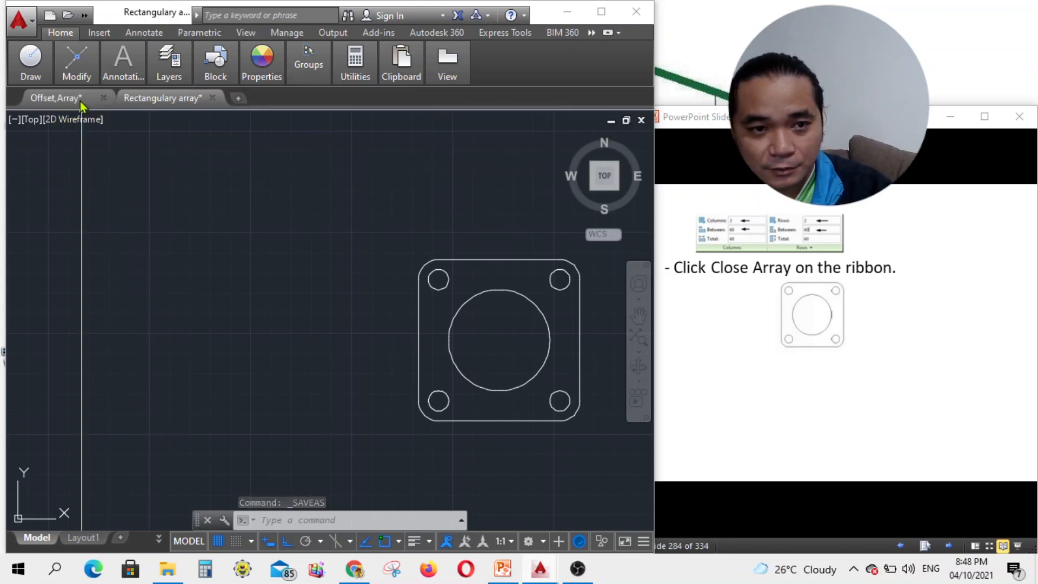
double_click(301, 164)
scroll(335, 273, down, 4)
scroll(394, 273, up, 6)
scroll(455, 354, down, 2)
scroll(518, 366, up, 2)
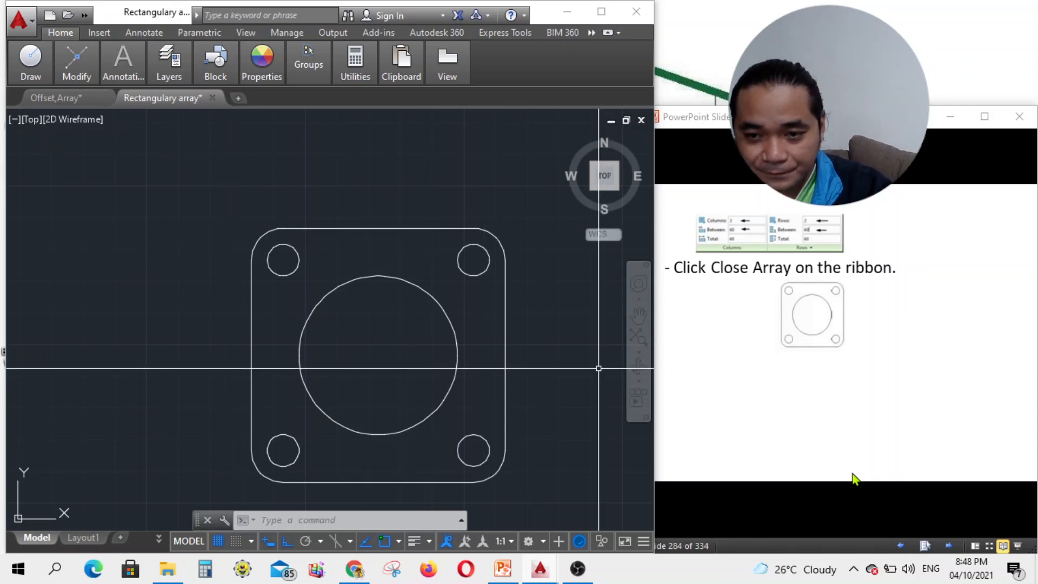
- Advance the PowerPoint slide show to the "Editing Using Grips" slide, and switch to the OBS recording window
click(853, 502)
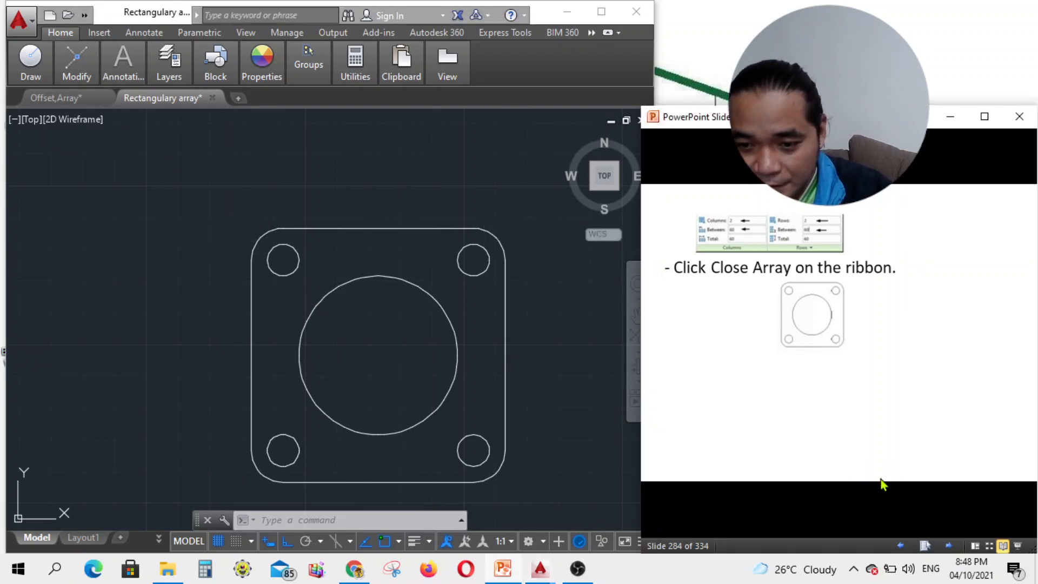
click(946, 543)
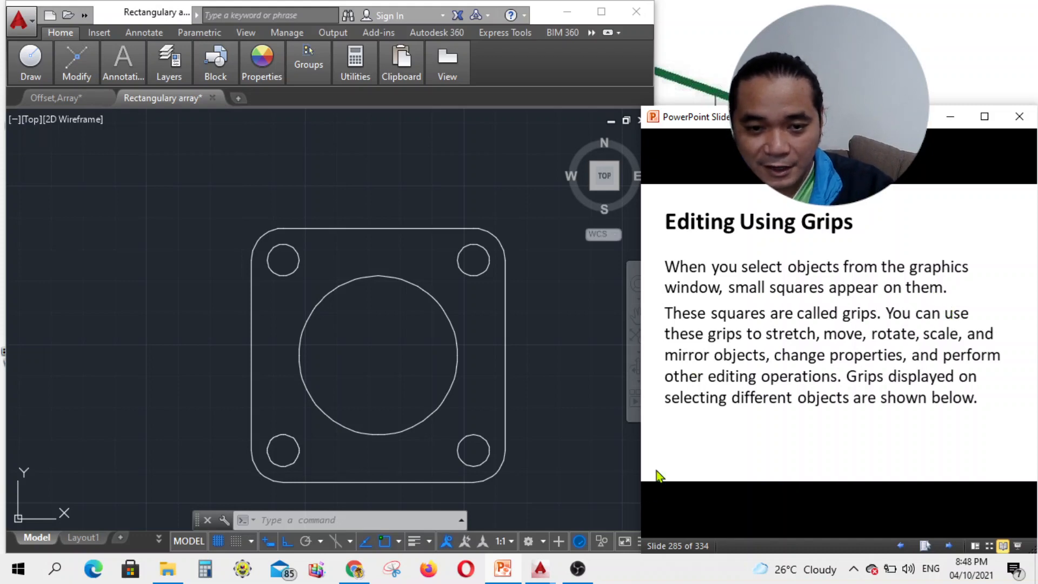
click(578, 568)
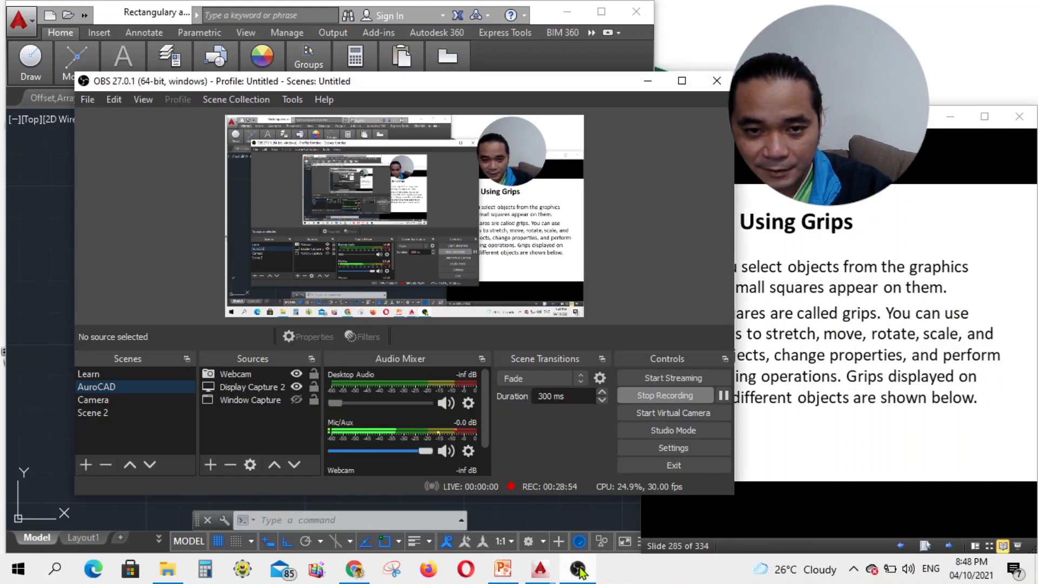